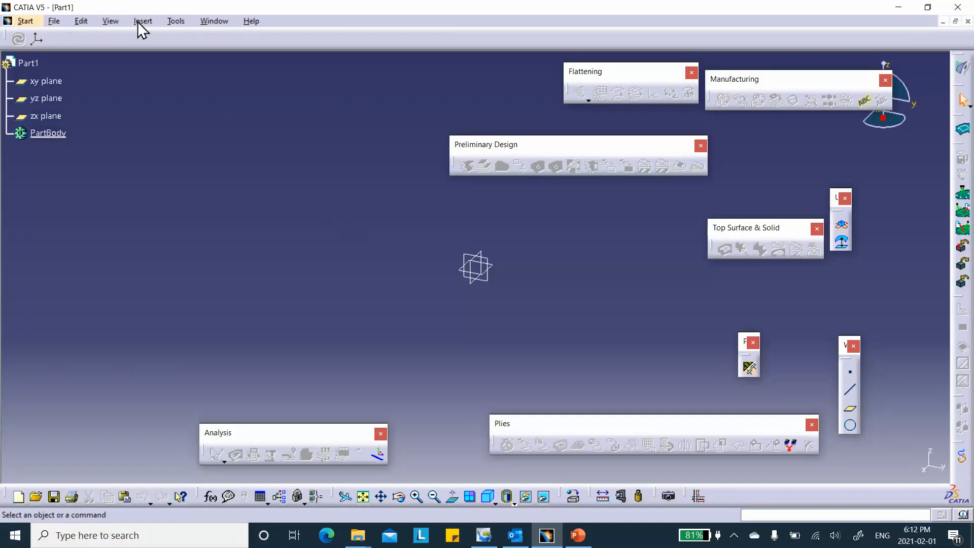
# Save the new part as Part1.CATPart in the Tip_Changing_Cured_Thickness folder through Save Management.
pyautogui.click(54, 22)
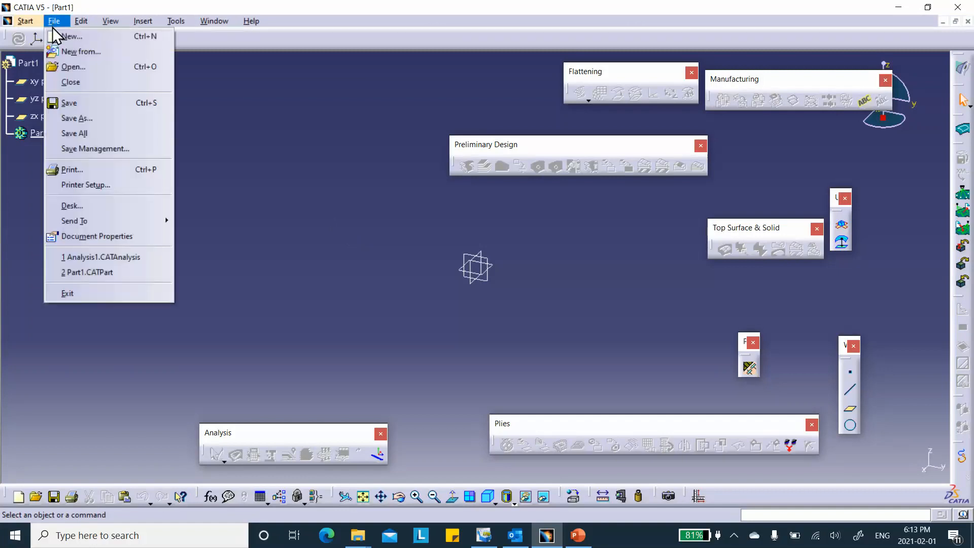
pyautogui.click(102, 151)
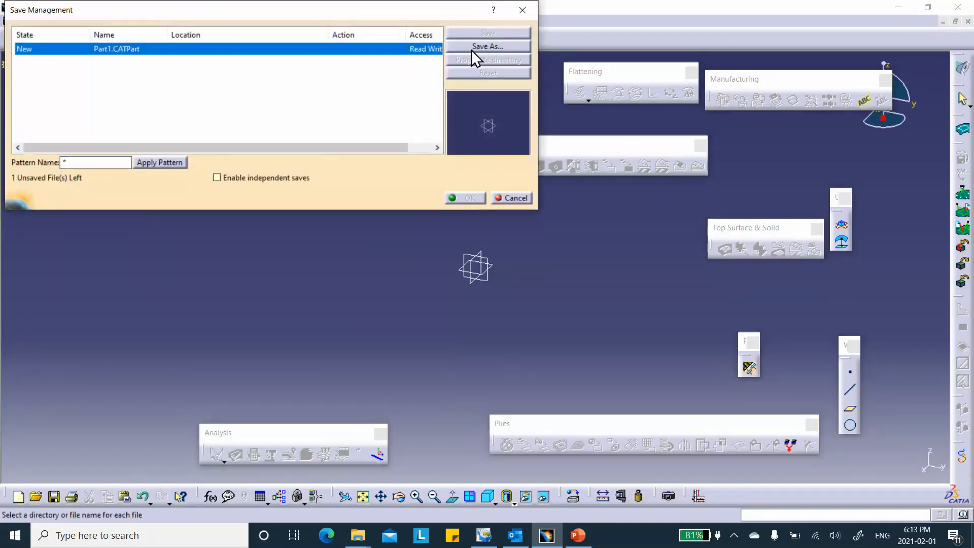
pyautogui.click(472, 47)
pyautogui.click(57, 149)
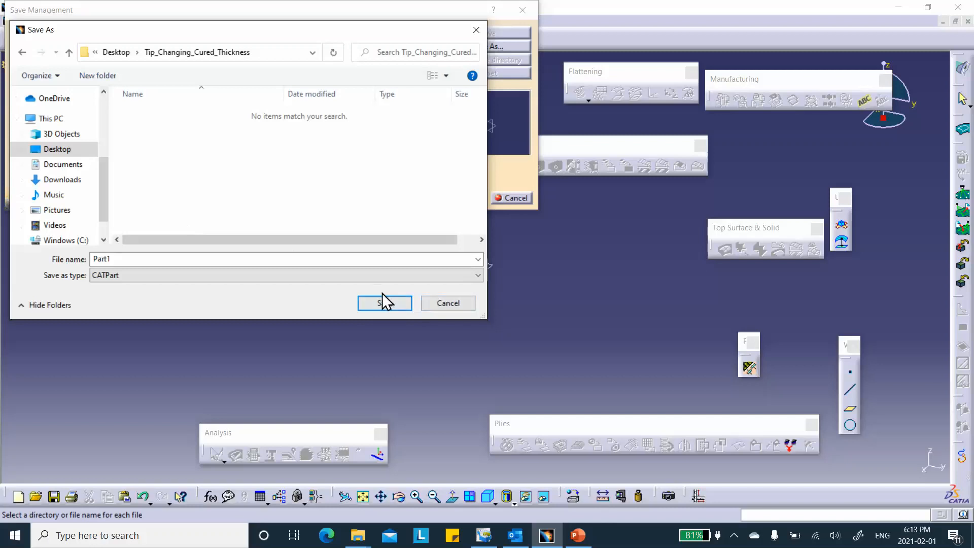
pyautogui.click(389, 303)
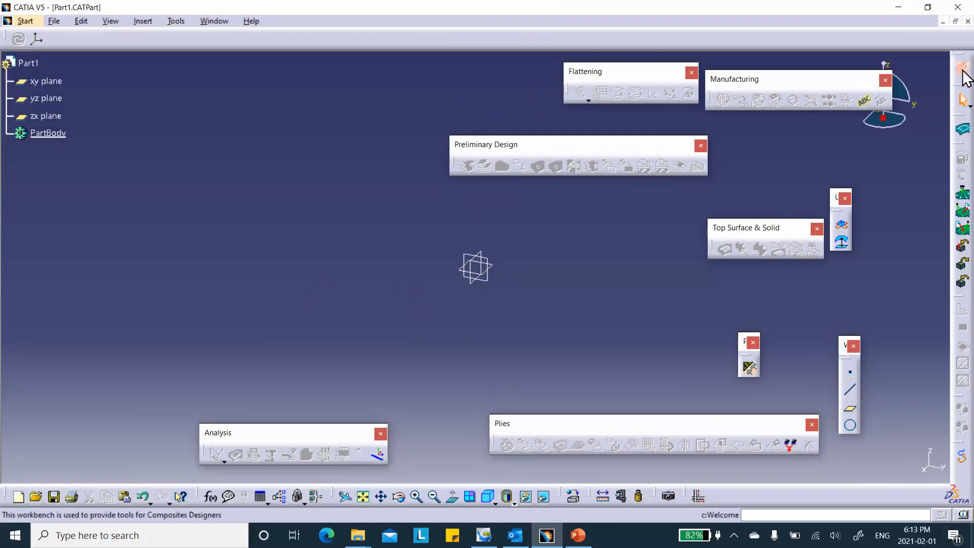
# Switch to the Generative Shape Design workbench and open a new sketch on the xy plane.
pyautogui.click(964, 76)
pyautogui.click(834, 352)
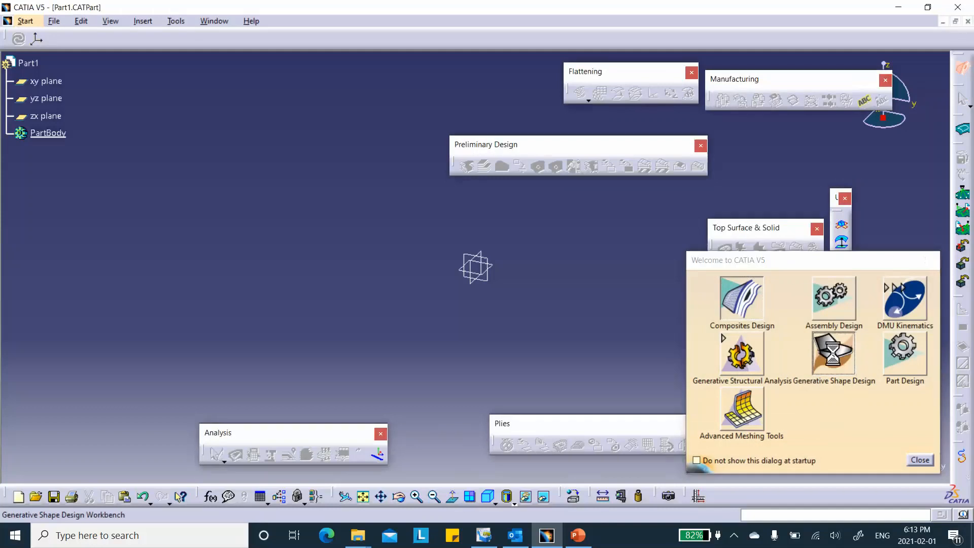
pyautogui.click(492, 257)
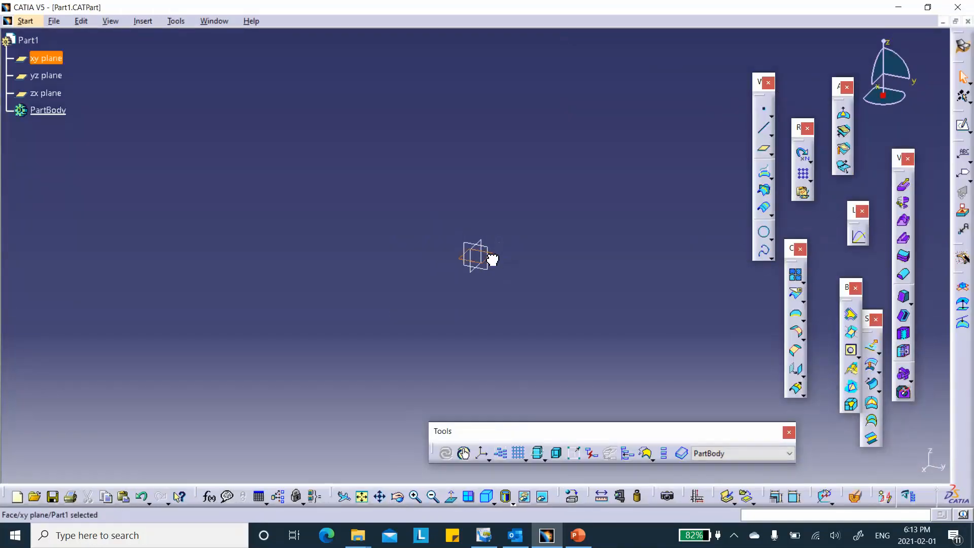
pyautogui.click(963, 125)
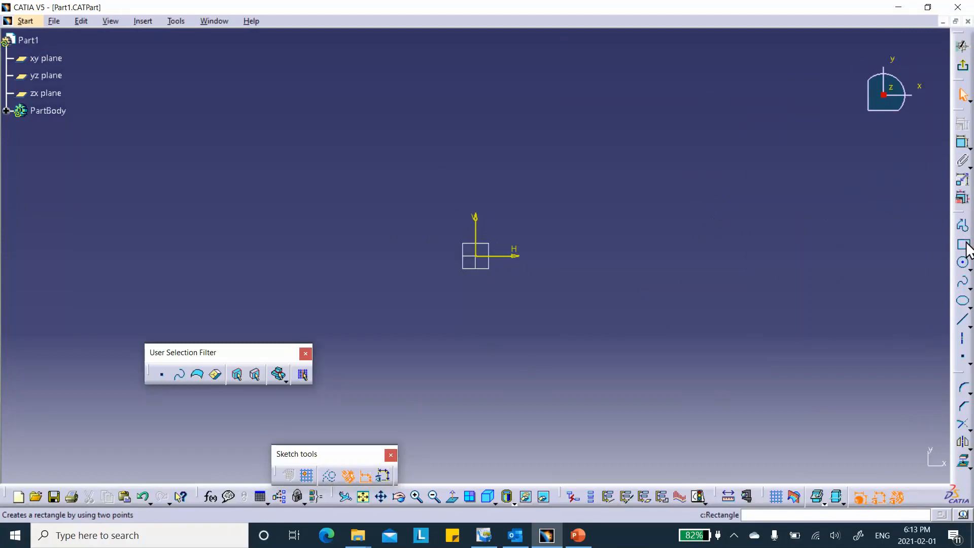
# Sketch a rectangle about 186 by 67 mm with one corner at the sketch origin.
pyautogui.click(966, 246)
pyautogui.click(477, 257)
pyautogui.click(828, 130)
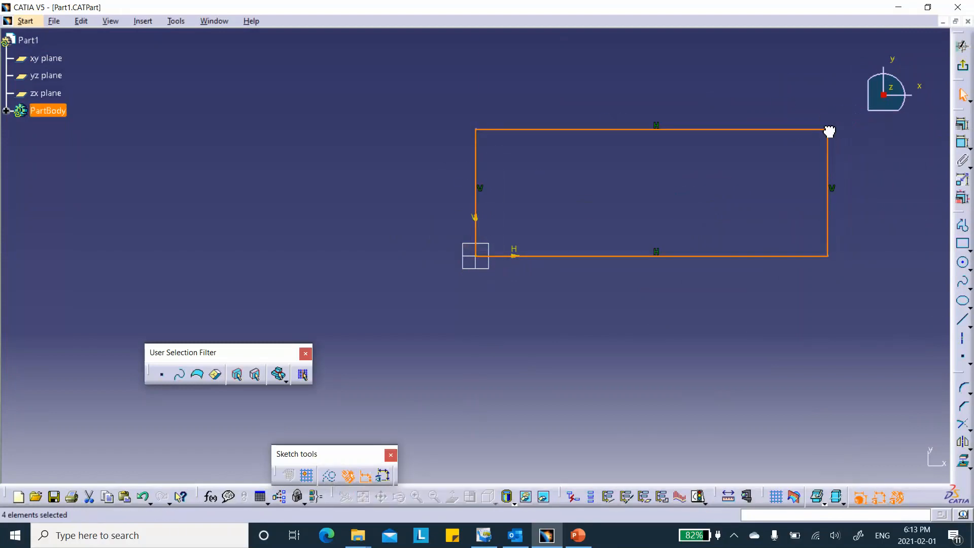
# Dimension the rectangle's horizontal side along the H axis and set its length to 300 mm.
pyautogui.click(963, 143)
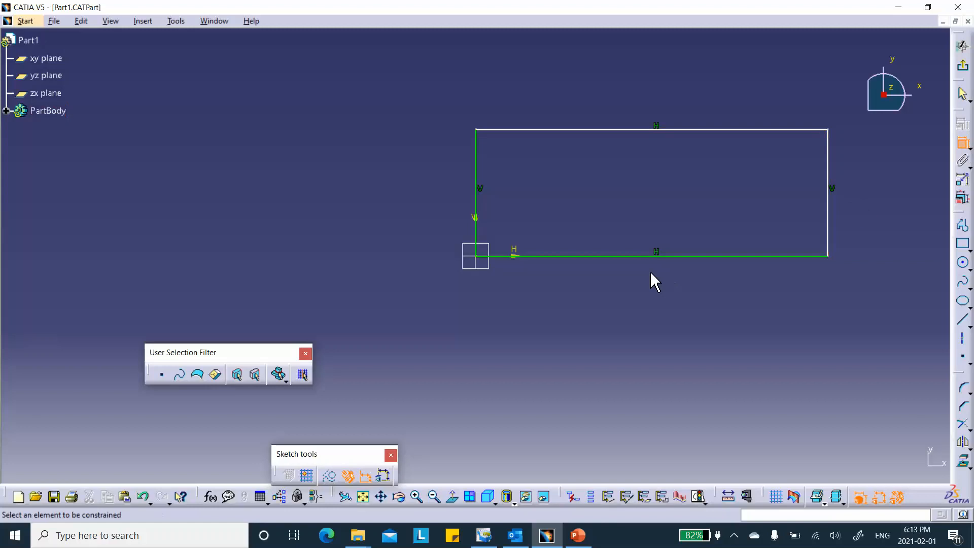
pyautogui.click(666, 255)
pyautogui.click(669, 304)
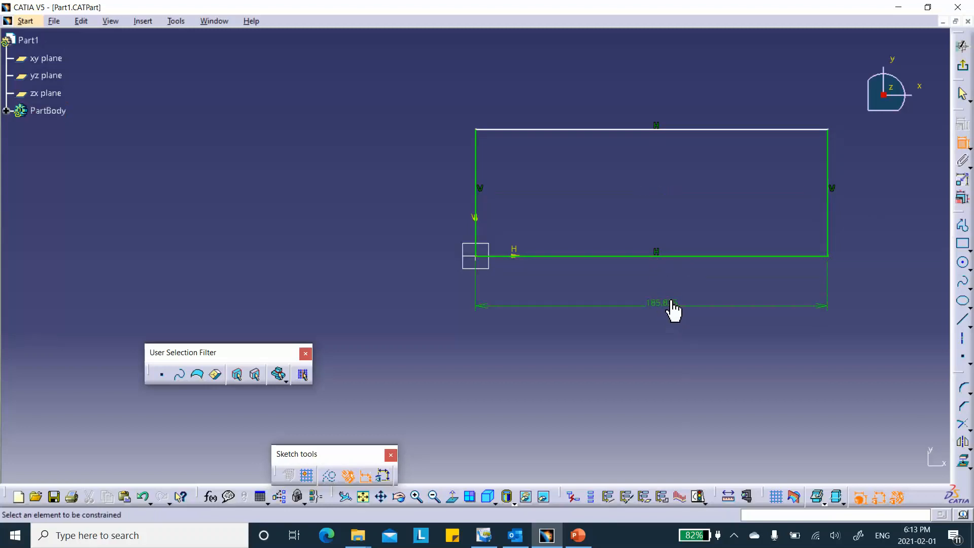
pyautogui.doubleClick(672, 303)
pyautogui.write('300')
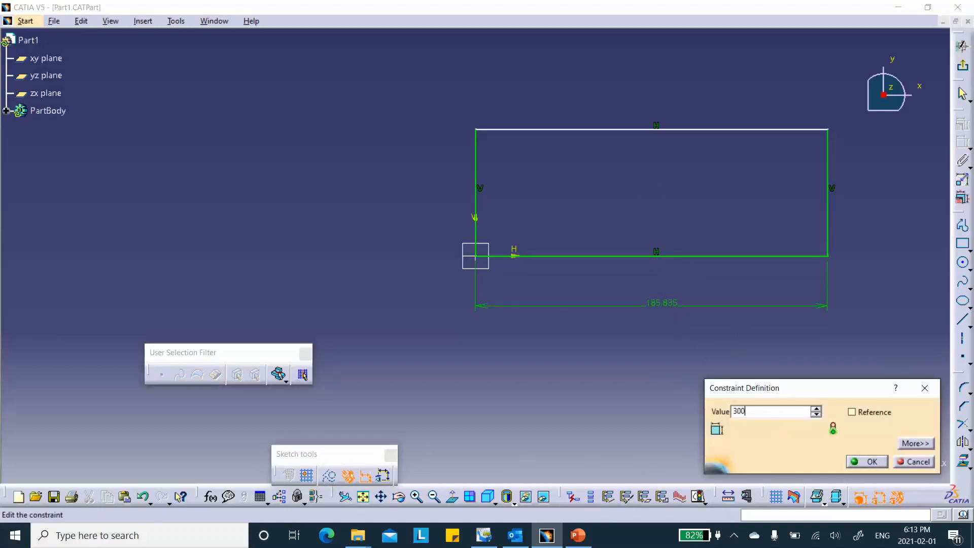
pyautogui.press('Return')
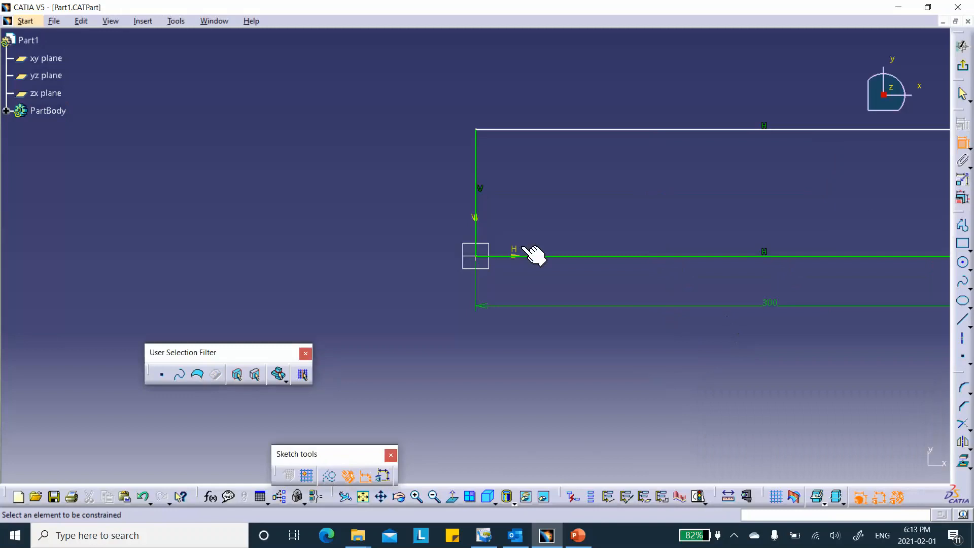
# Dimension the rectangle's vertical side, set it to 100 mm, and exit the sketch.
pyautogui.click(478, 184)
pyautogui.click(420, 193)
pyautogui.doubleClick(420, 192)
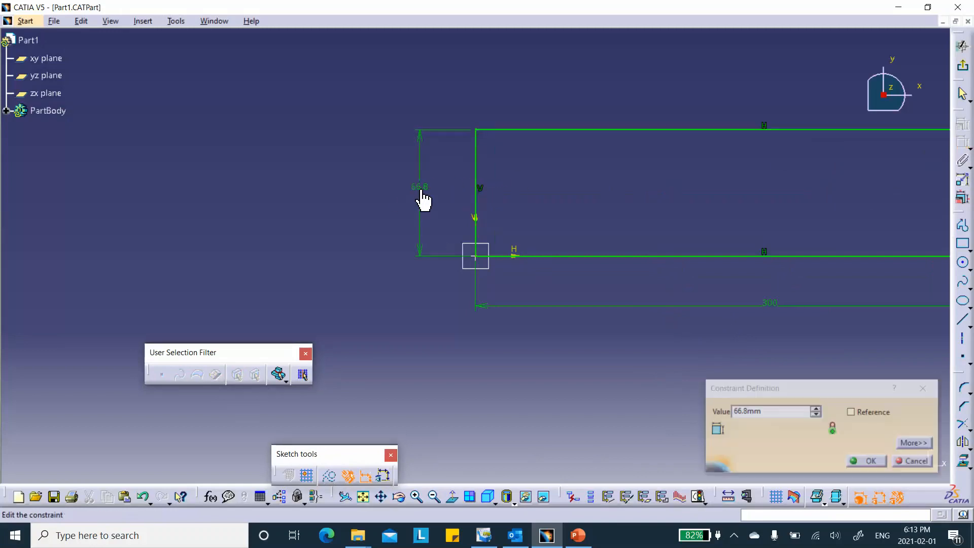
pyautogui.write('100')
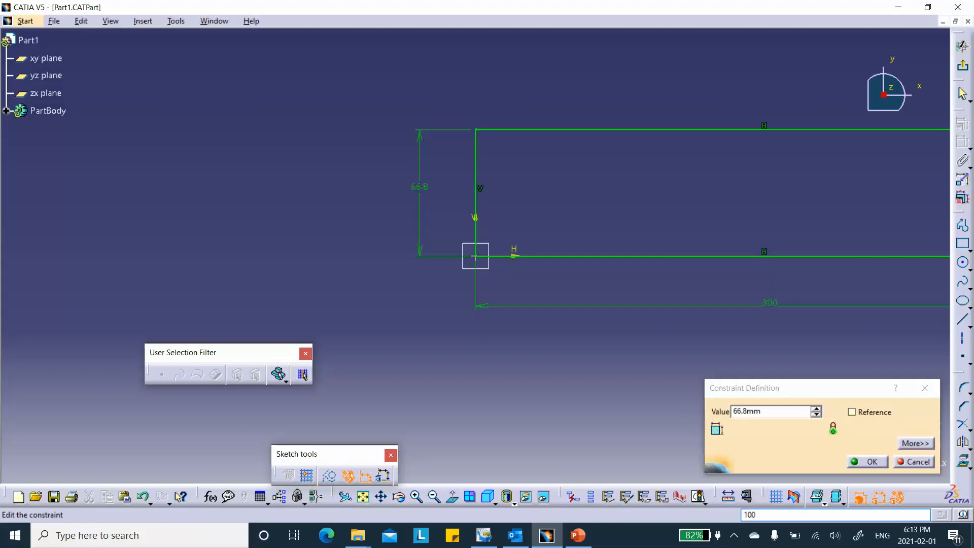
pyautogui.doubleClick(769, 411)
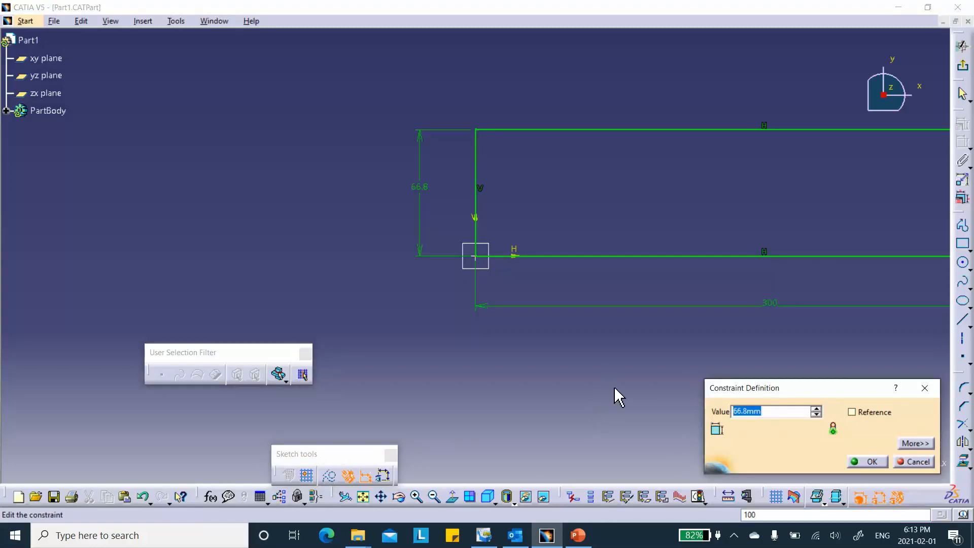
pyautogui.write('100')
pyautogui.press('Return')
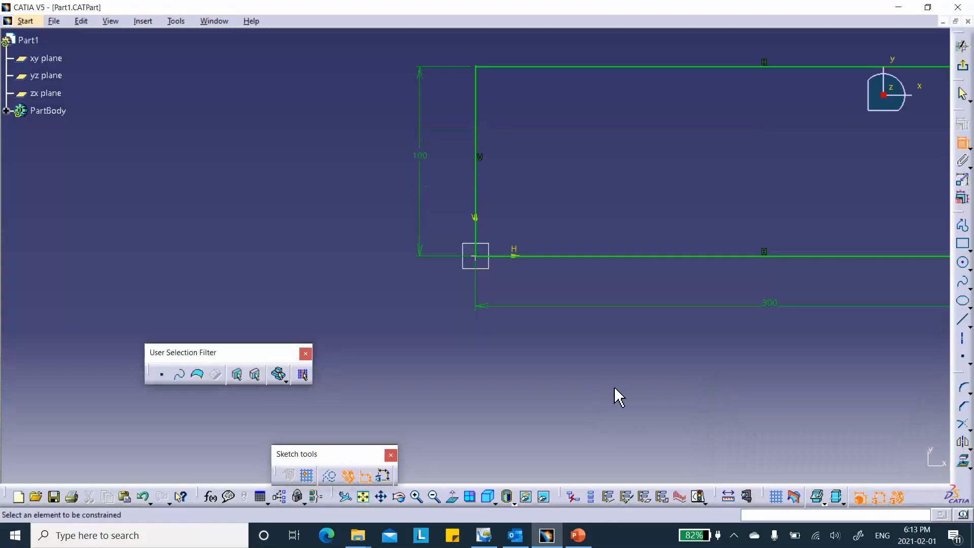
pyautogui.click(963, 66)
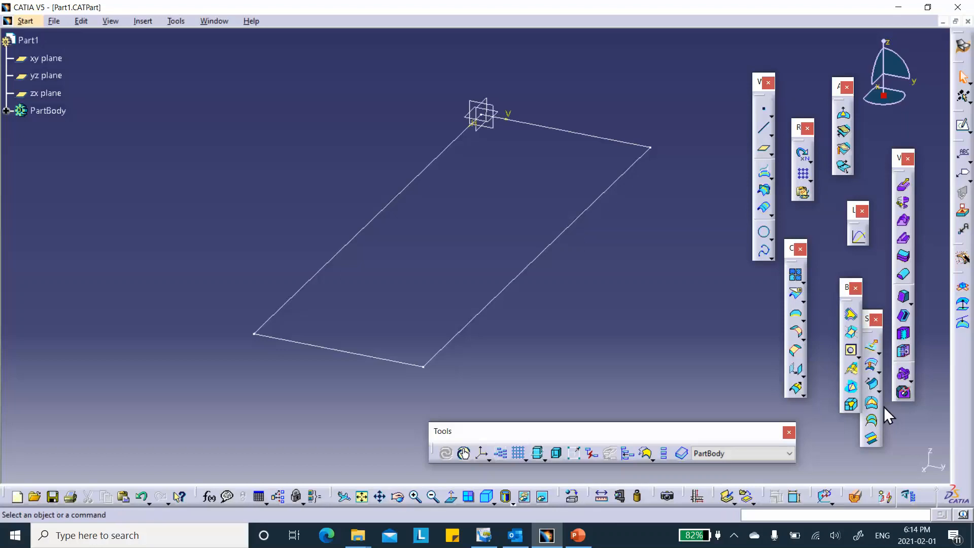
# Create a Fill surface bounded by the rectangle sketch.
pyautogui.click(874, 401)
pyautogui.click(541, 257)
pyautogui.click(825, 462)
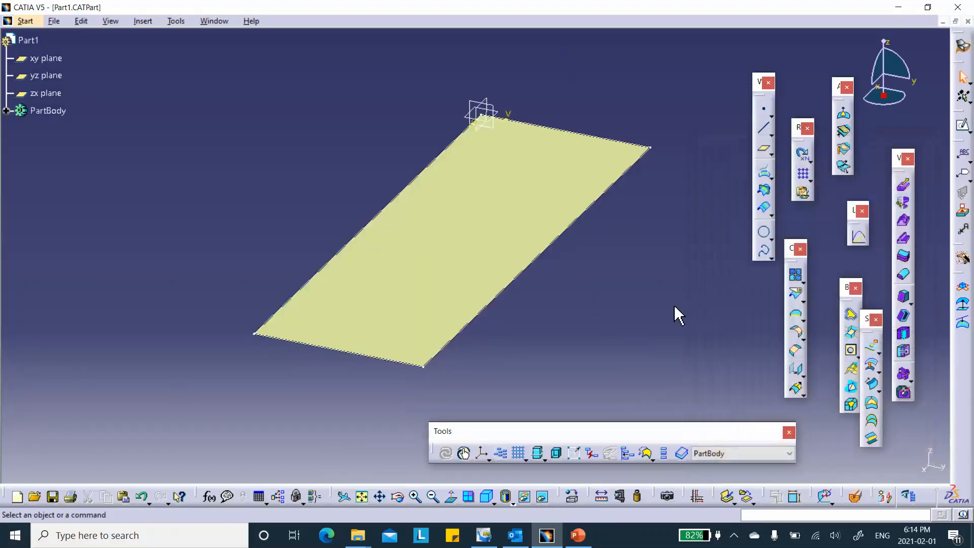
# Create a Join from the fill surface and reverse the orientation of the joined surface.
pyautogui.click(794, 275)
pyautogui.click(454, 241)
pyautogui.click(803, 455)
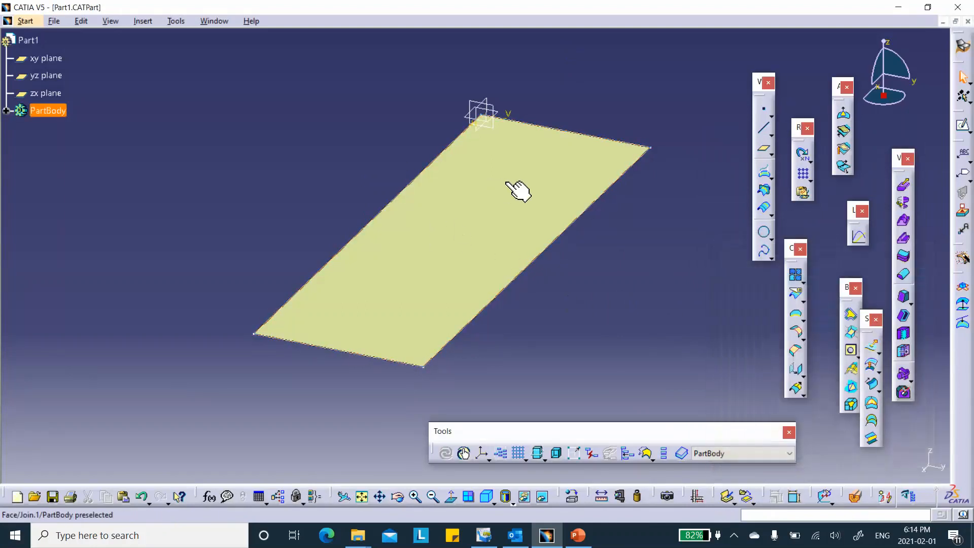
pyautogui.doubleClick(505, 183)
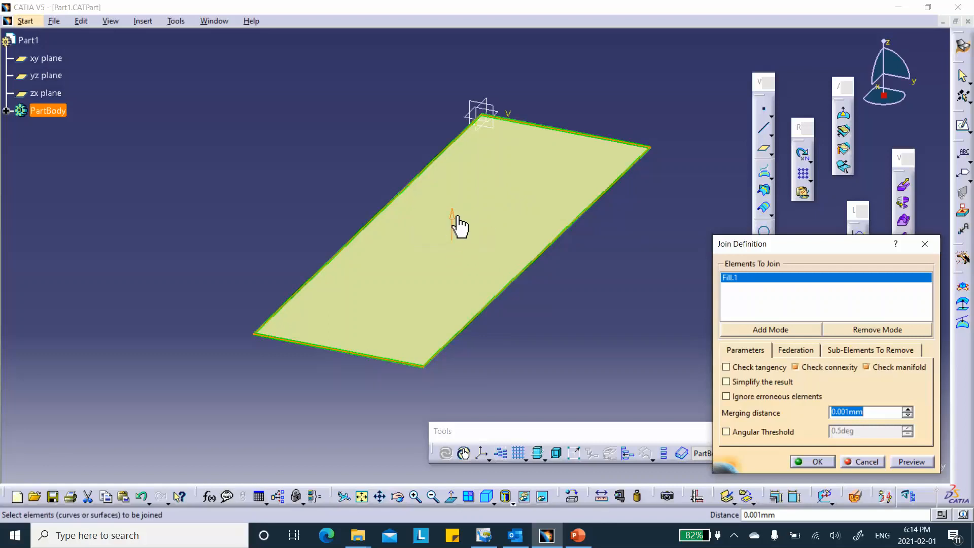
pyautogui.click(455, 218)
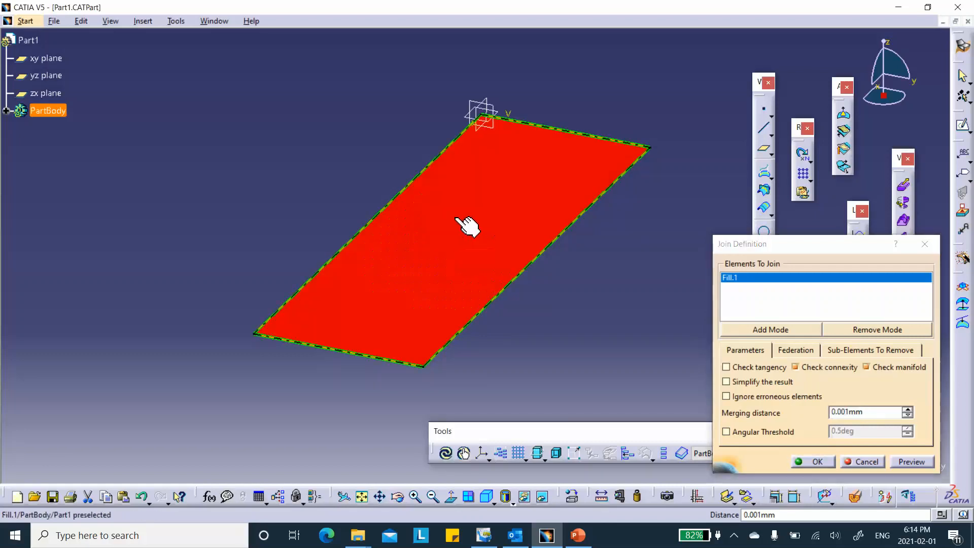
pyautogui.click(818, 461)
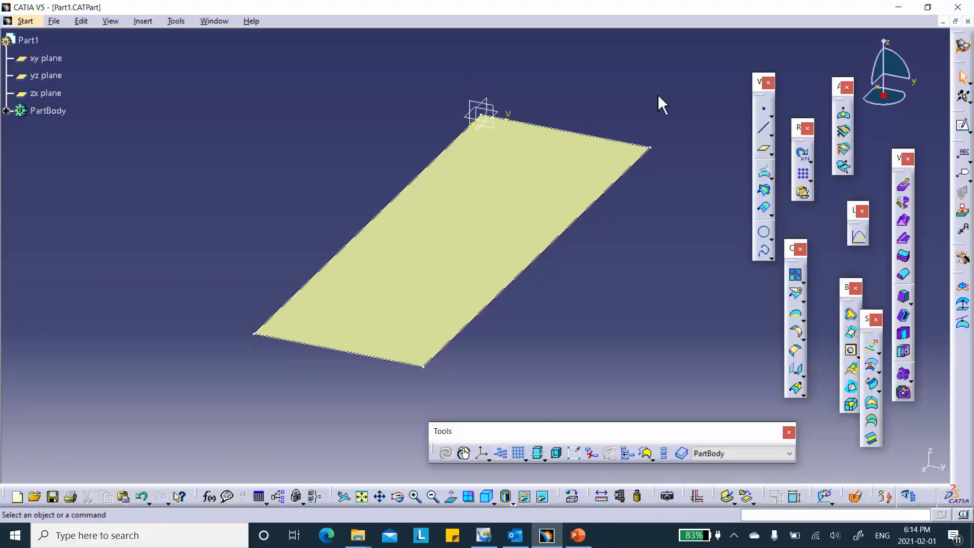
# Switch to the Composites Design workbench.
pyautogui.click(963, 46)
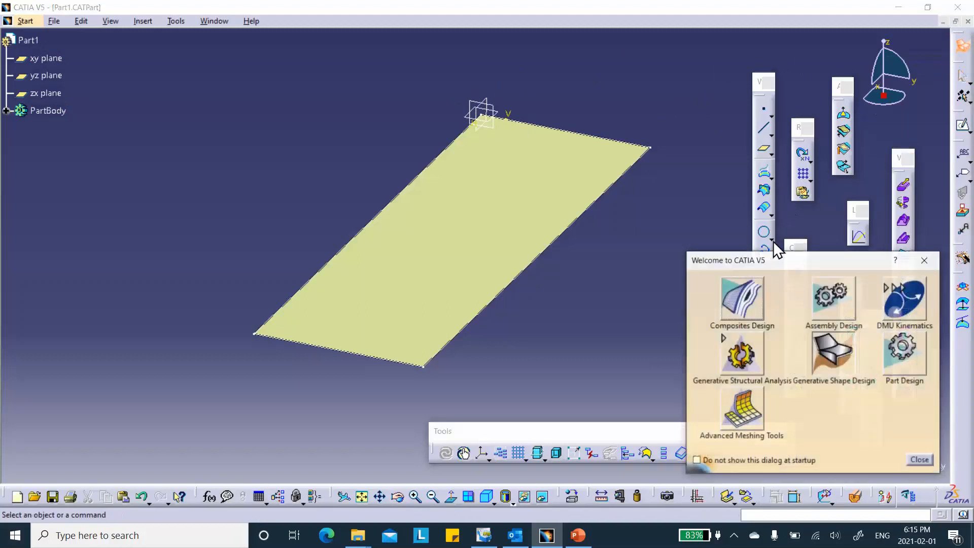
pyautogui.click(740, 304)
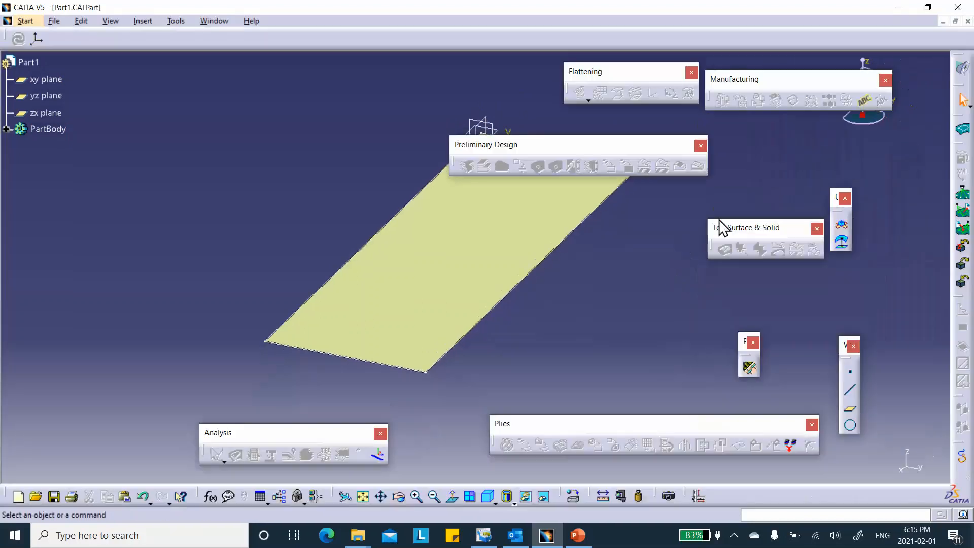
pyautogui.moveTo(613, 298); pyautogui.dragTo(466, 267, button='middle')
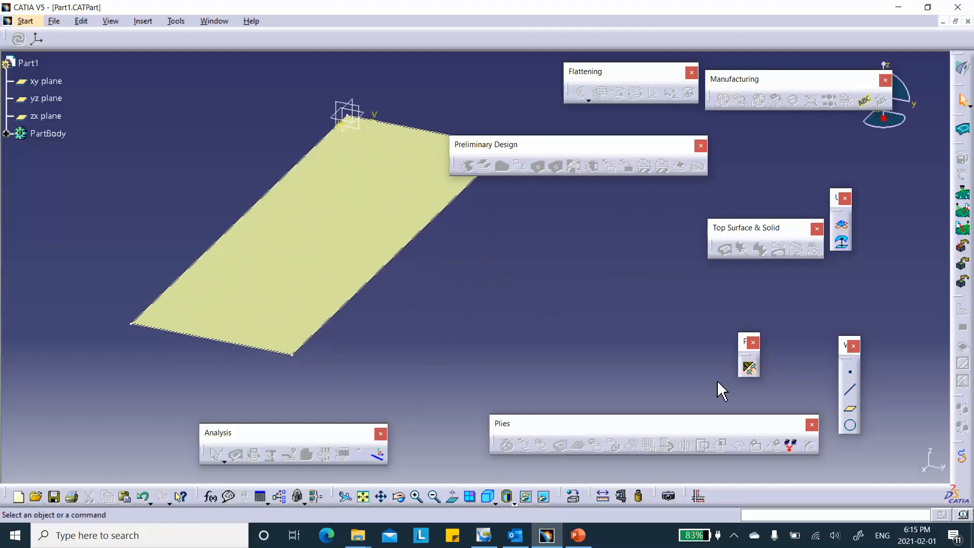
# Add the material S1454_G803 from the CompositesCatalog file in the startup composites folder to the Composites Parameters.
pyautogui.click(750, 368)
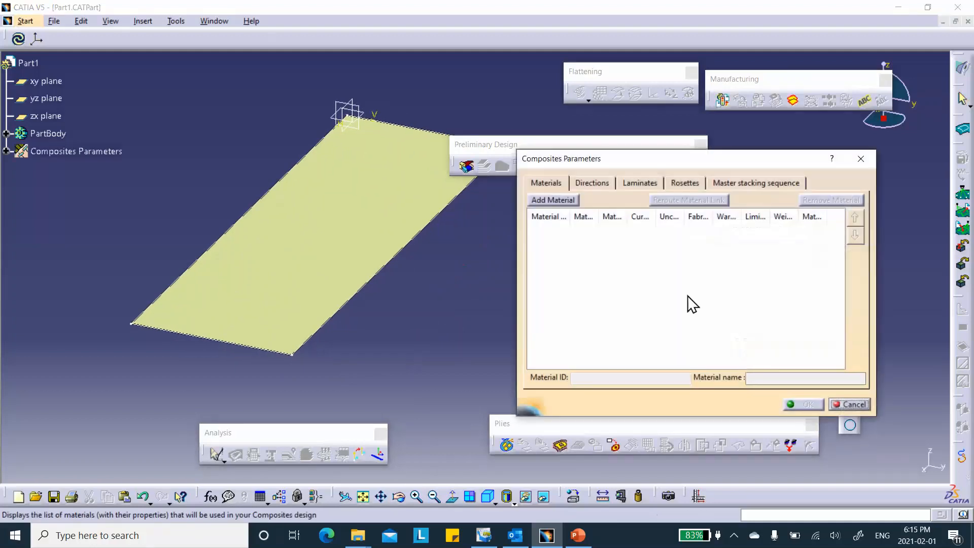
pyautogui.click(548, 200)
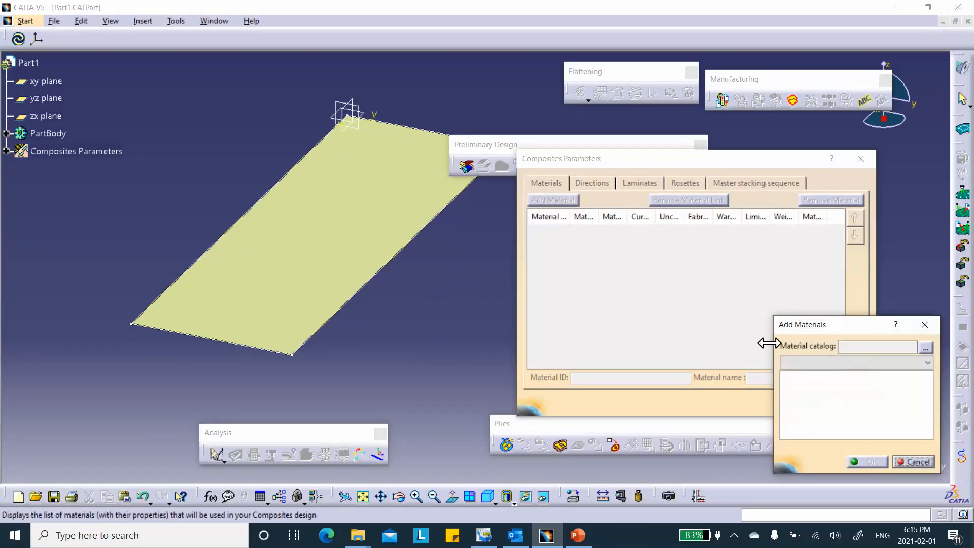
pyautogui.click(926, 348)
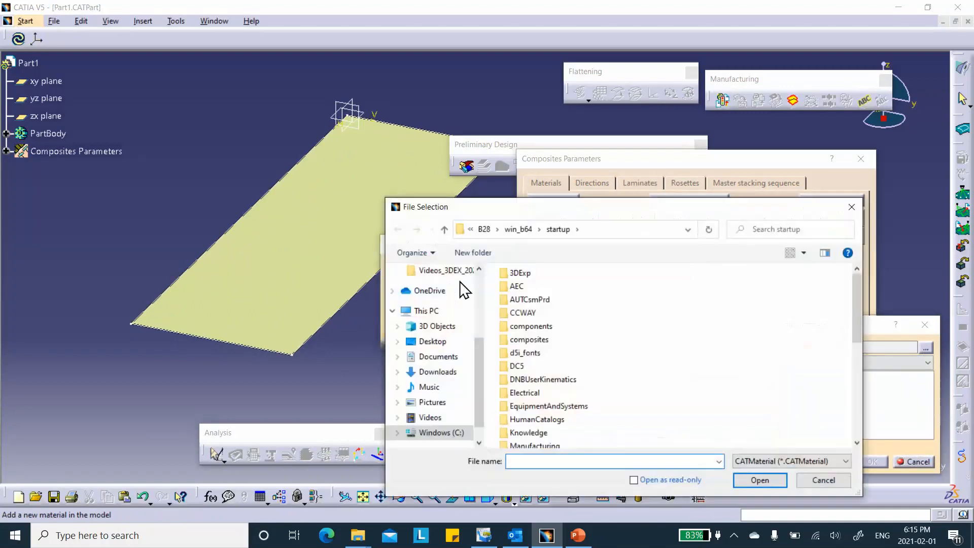
pyautogui.doubleClick(529, 340)
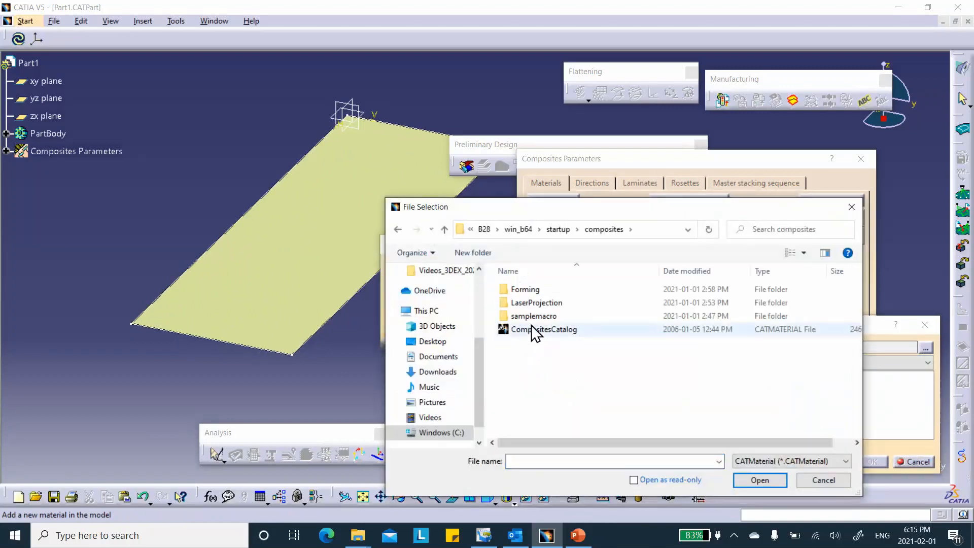
pyautogui.doubleClick(531, 330)
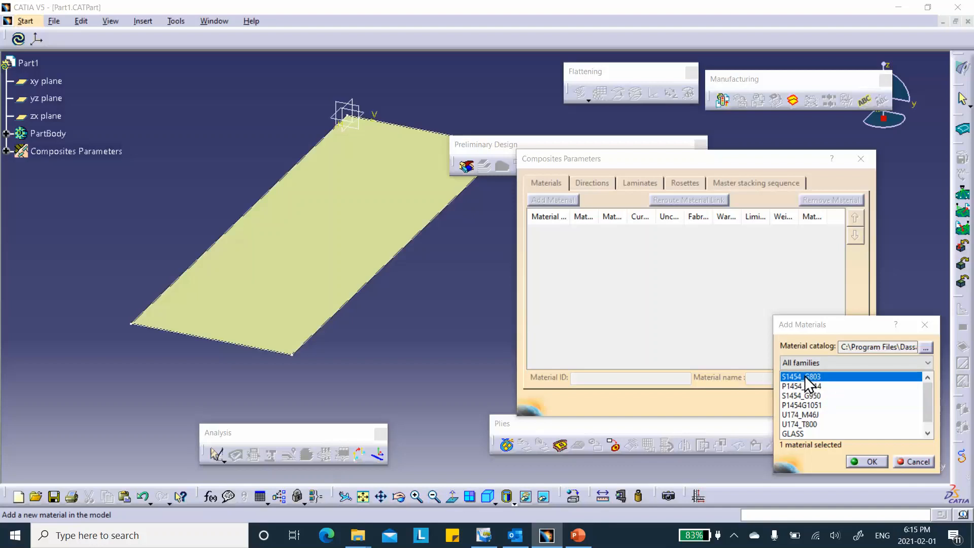
pyautogui.click(867, 461)
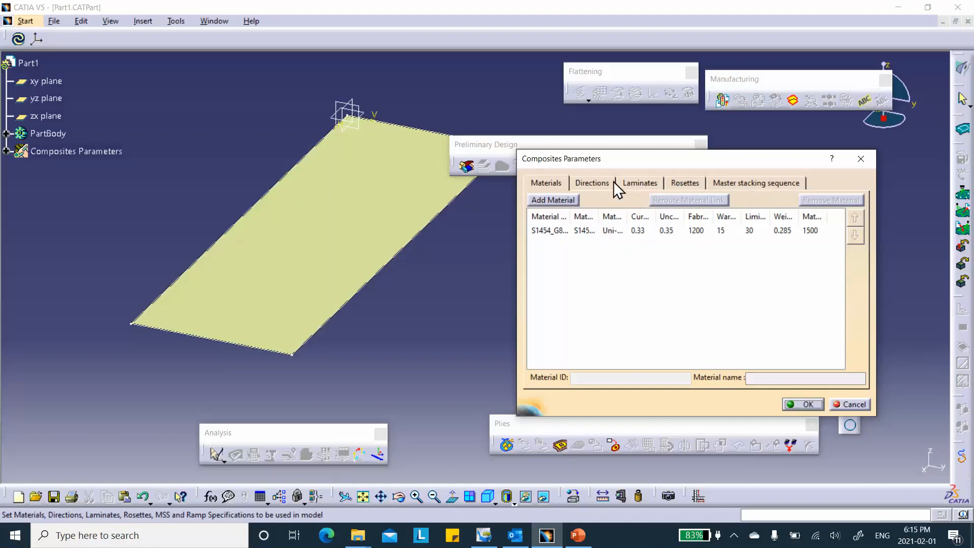
# Add a rosette with a new axis system, placing its origin point at X 0, Y -37, Z 0 mm and leaving it not current.
pyautogui.click(590, 182)
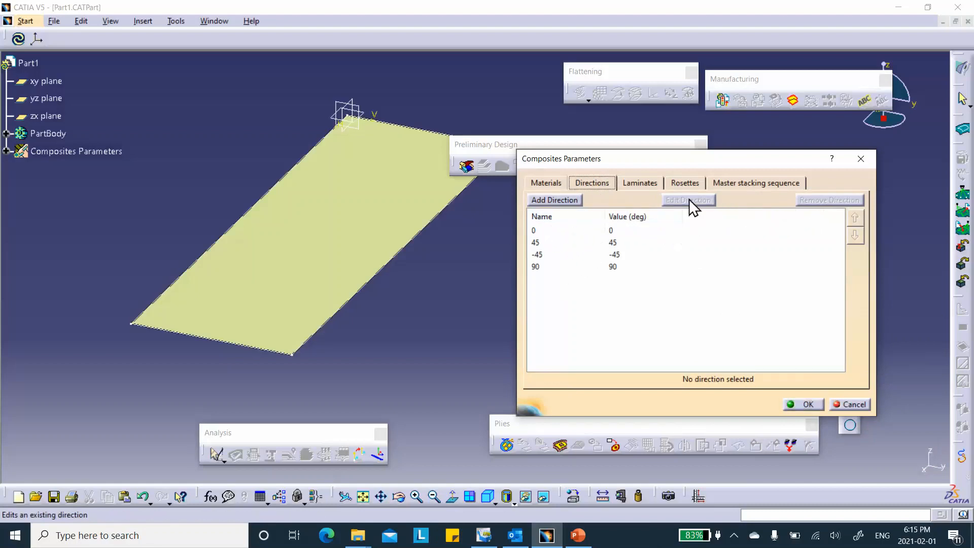
pyautogui.click(686, 183)
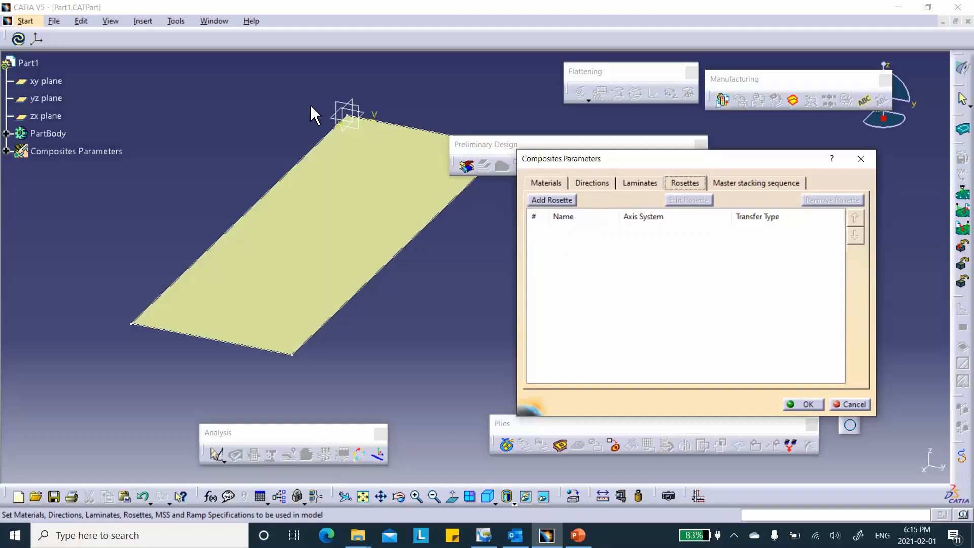
pyautogui.click(552, 201)
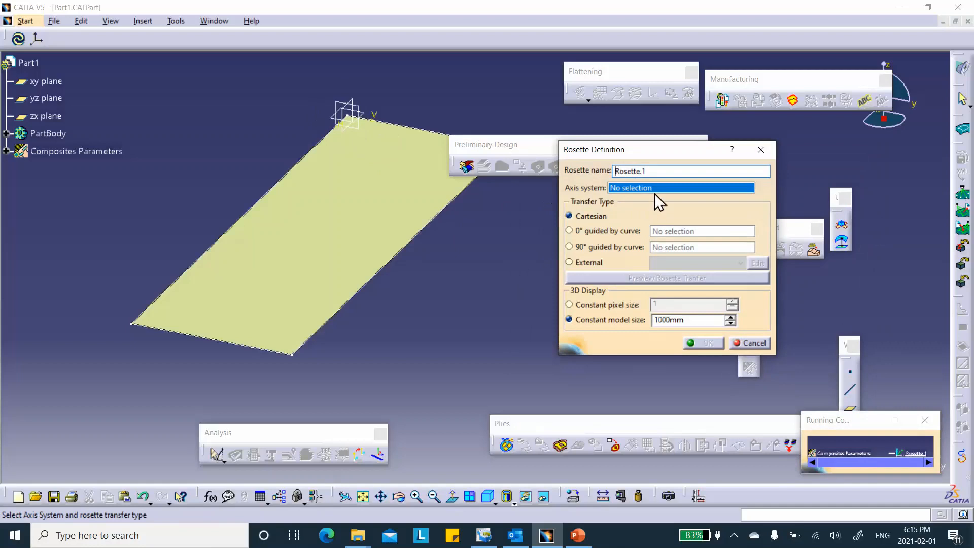
pyautogui.rightClick(654, 188)
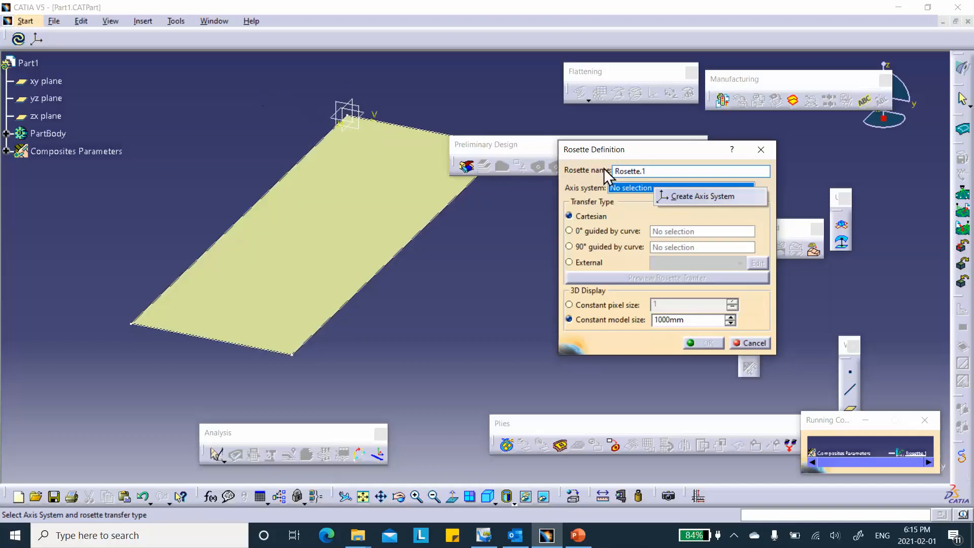
pyautogui.click(693, 197)
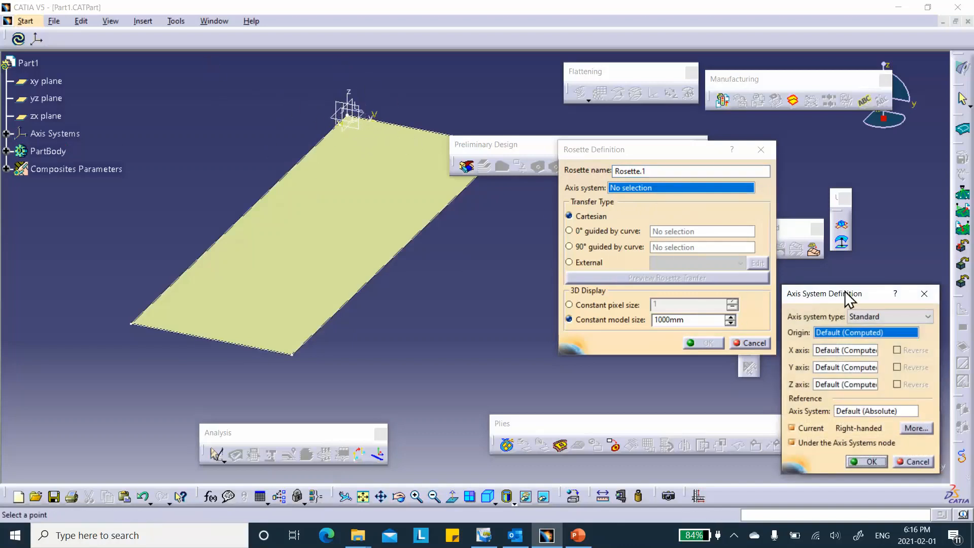
pyautogui.rightClick(840, 333)
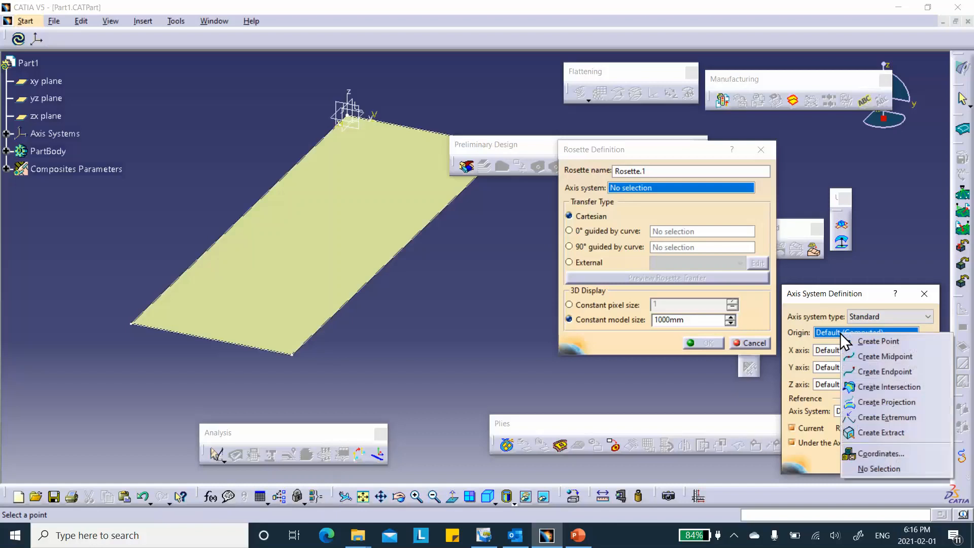
pyautogui.click(857, 343)
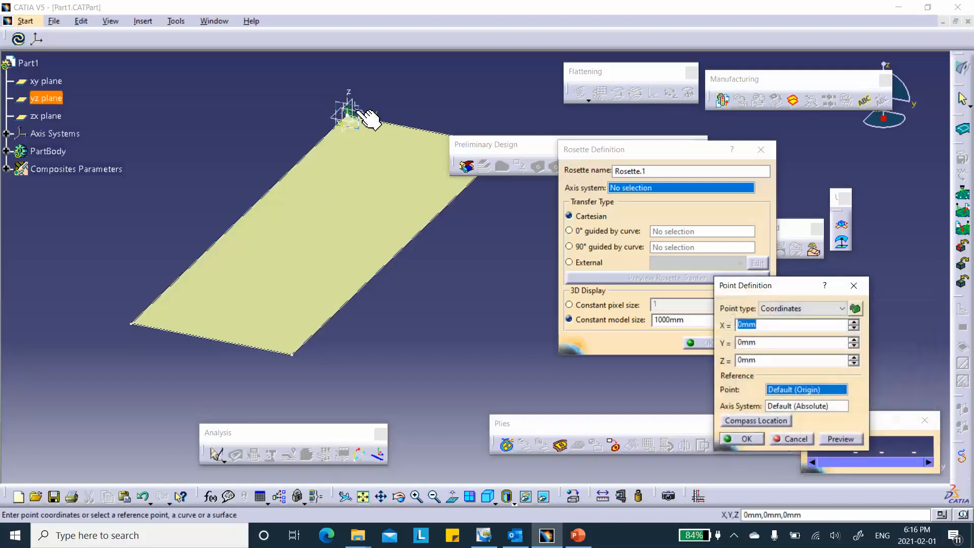
pyautogui.click(853, 347)
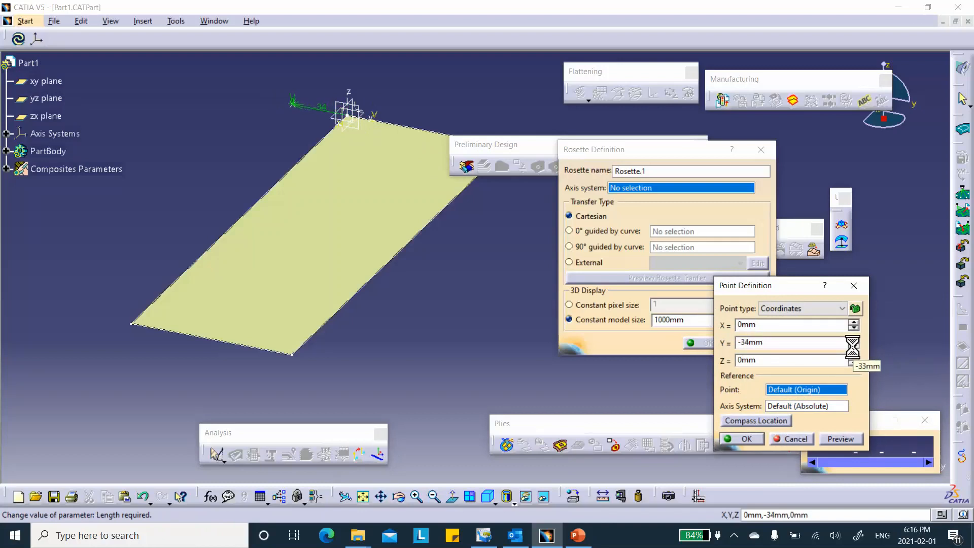
pyautogui.click(748, 440)
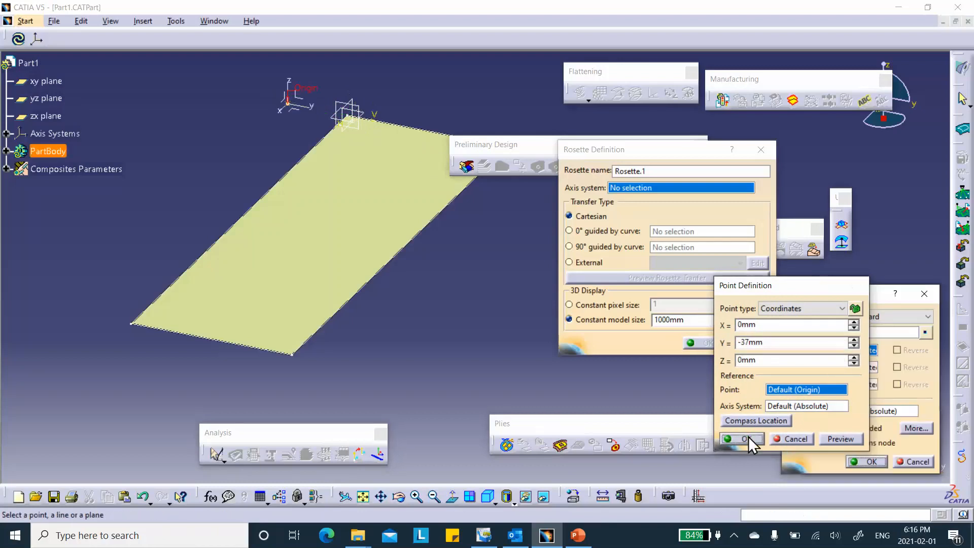
pyautogui.click(792, 428)
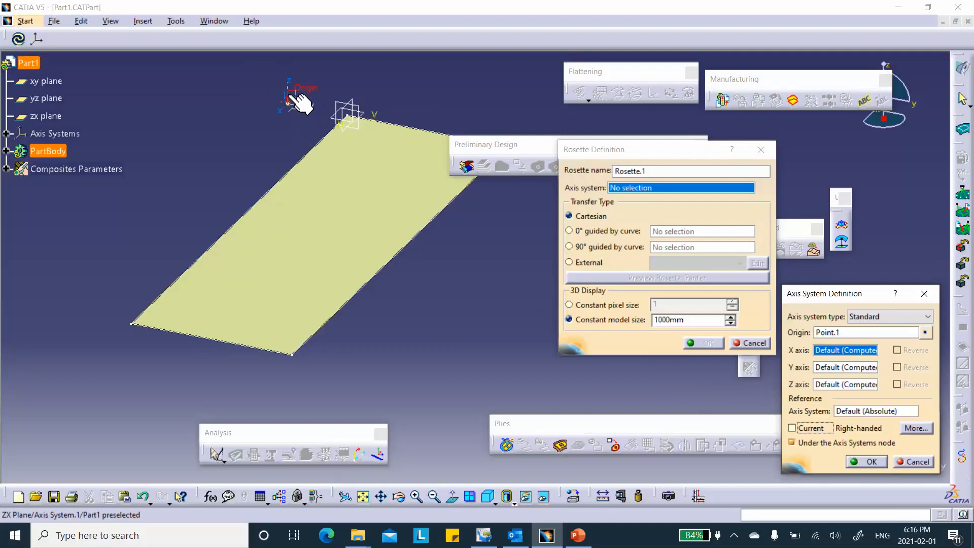
pyautogui.click(876, 460)
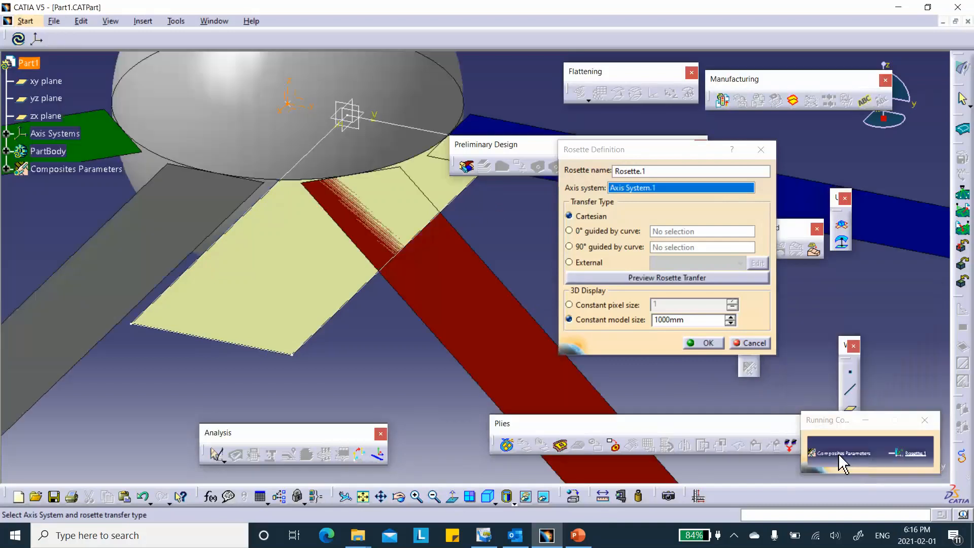
# Hide the rosette's 3D display and save the part with the Cartesian rosette accepted in the Composites Parameters.
pyautogui.rightClick(349, 63)
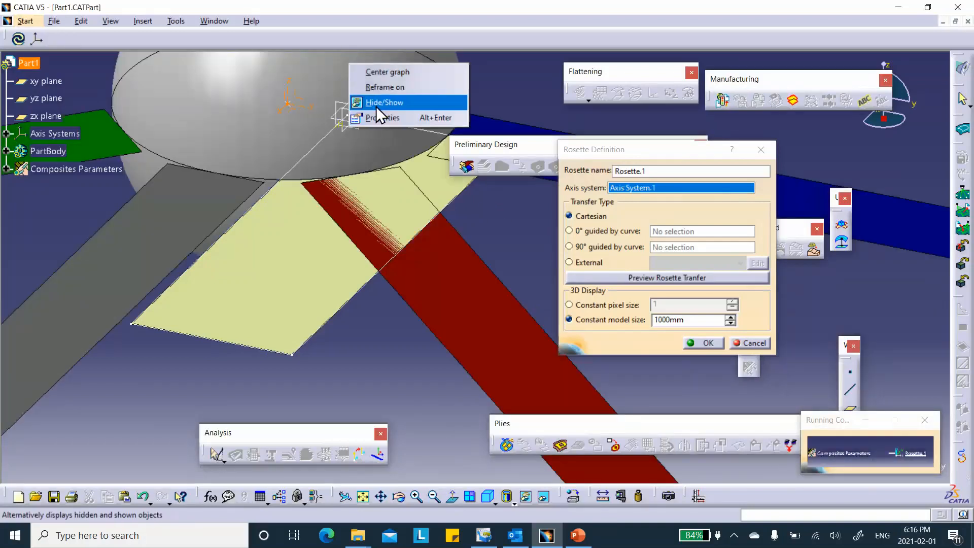
pyautogui.click(384, 102)
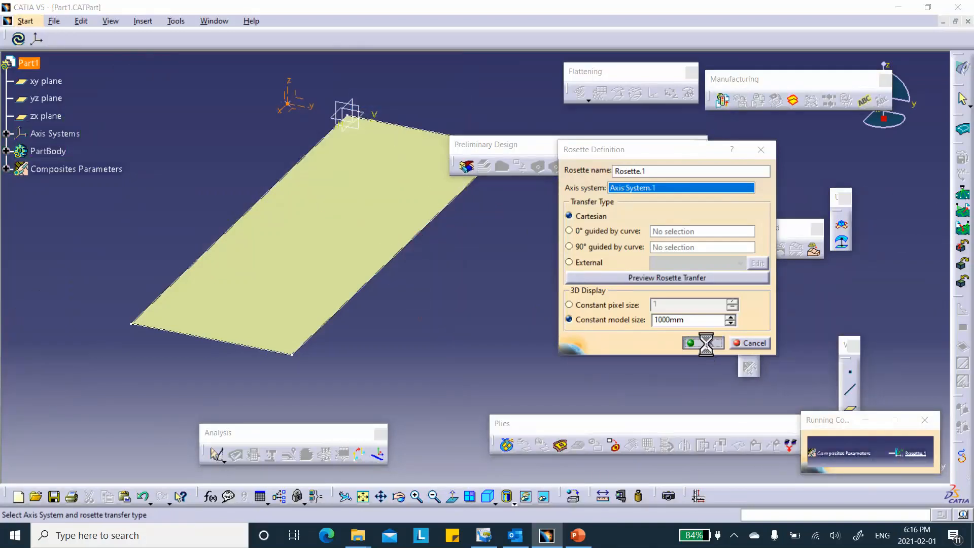
pyautogui.click(706, 343)
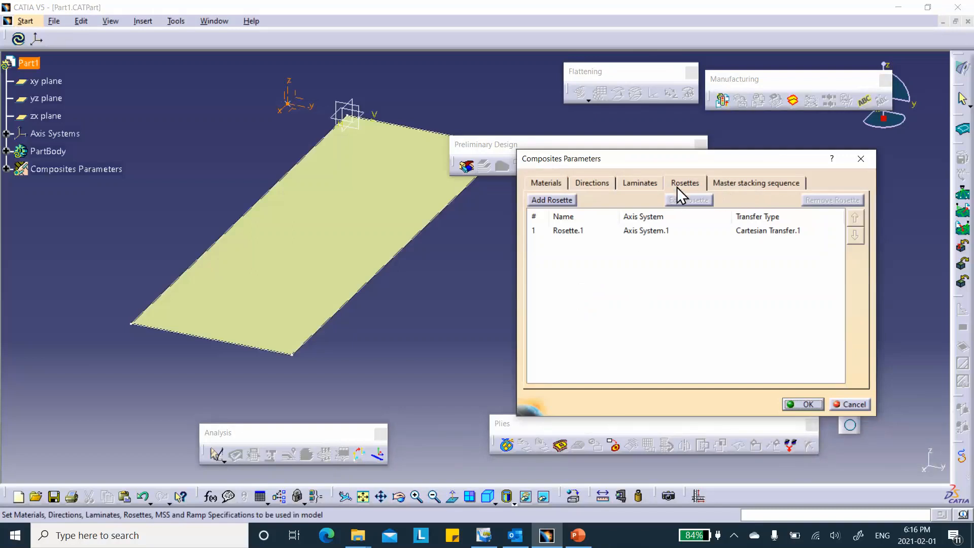
pyautogui.click(589, 184)
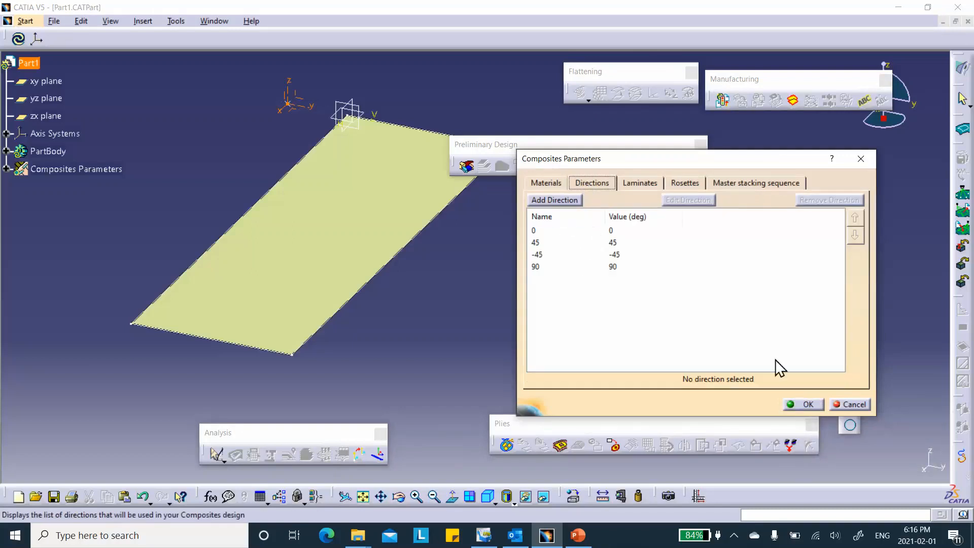
pyautogui.click(807, 404)
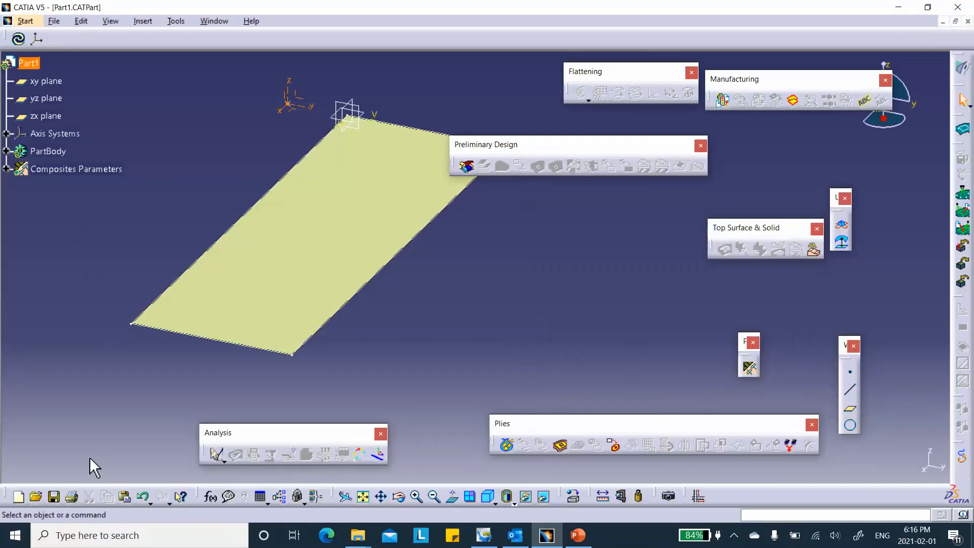
pyautogui.click(54, 496)
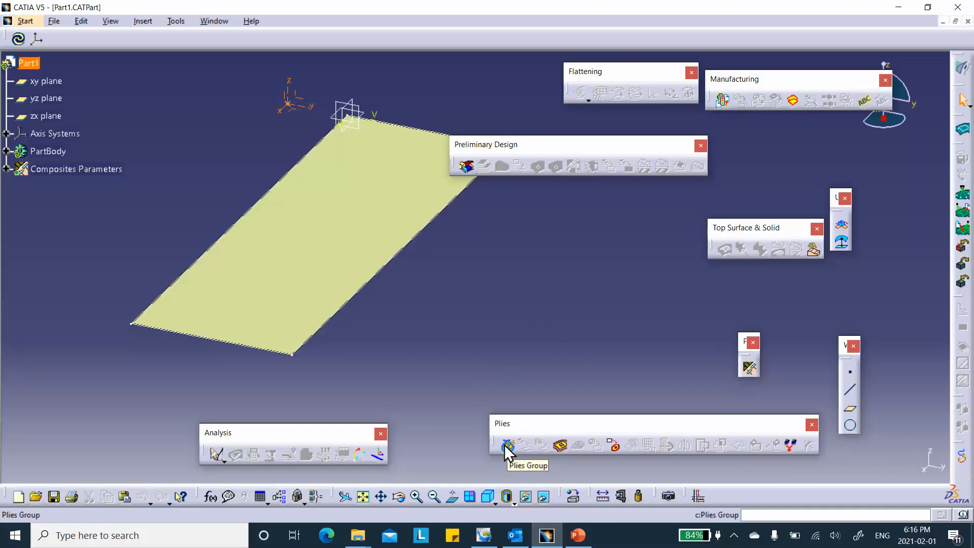
# Create a plies group on the Join.1 surface using Rosette.1, with the draping direction reversed to point upward.
pyautogui.click(508, 447)
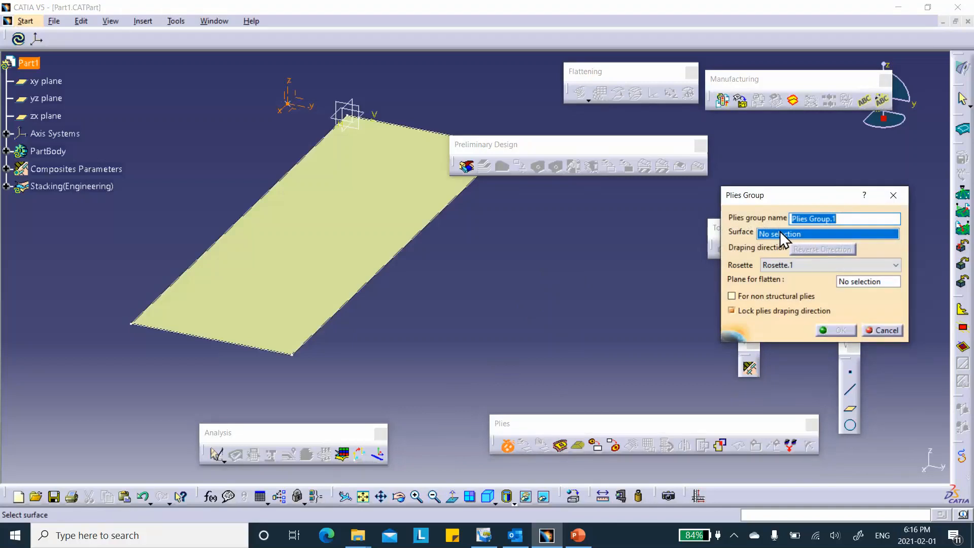
pyautogui.click(307, 236)
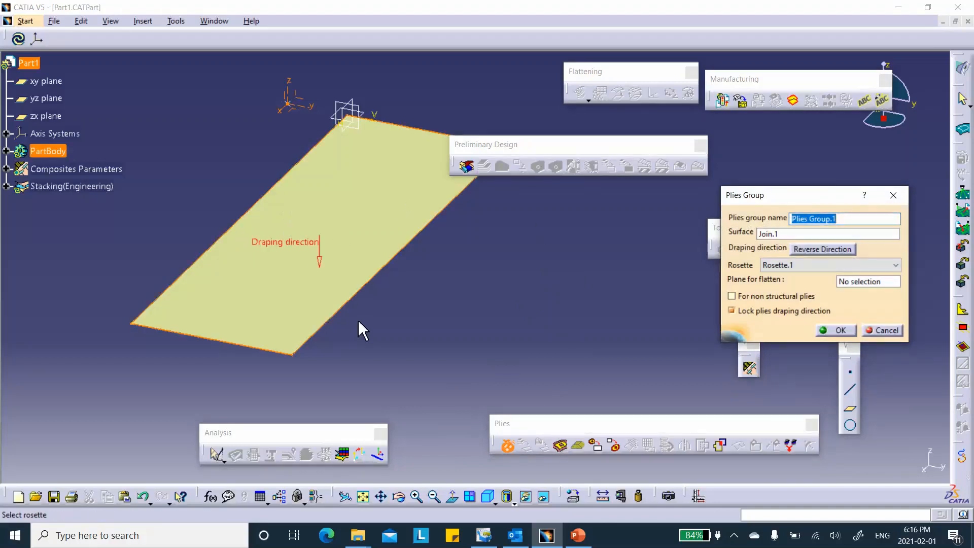
pyautogui.click(320, 263)
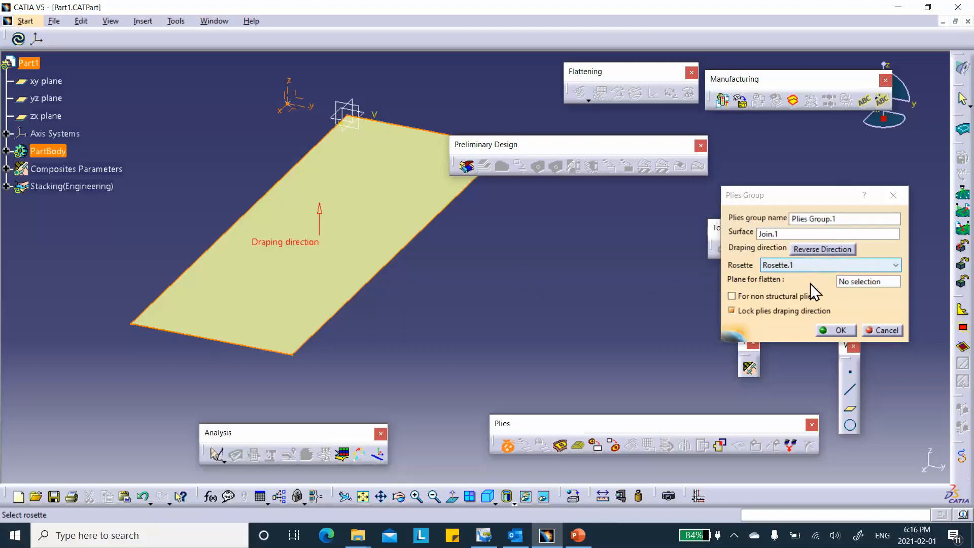
pyautogui.click(835, 330)
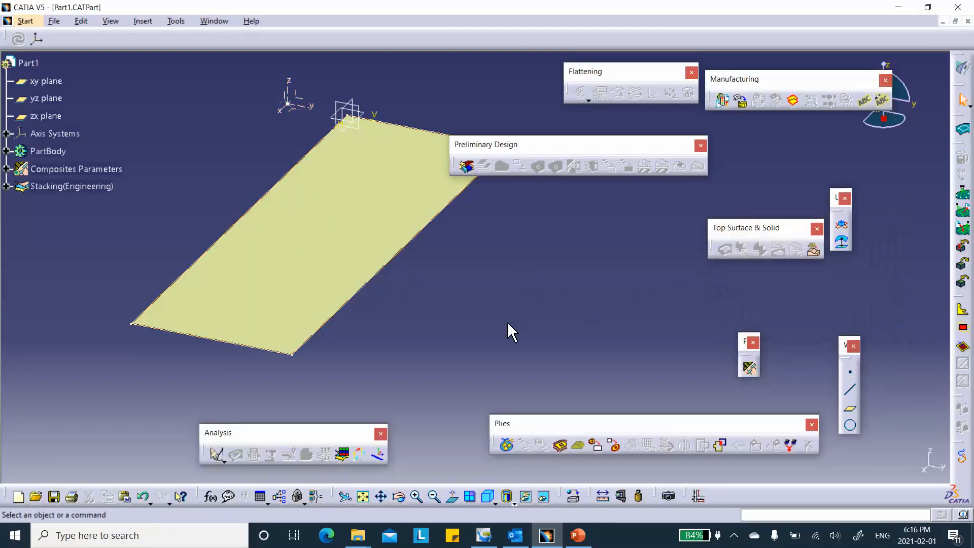
# Create a ply in Plies Group.1 with Sketch.1 as its contour, material S1454_G803, direction 0 and Rosette.1.
pyautogui.click(6, 186)
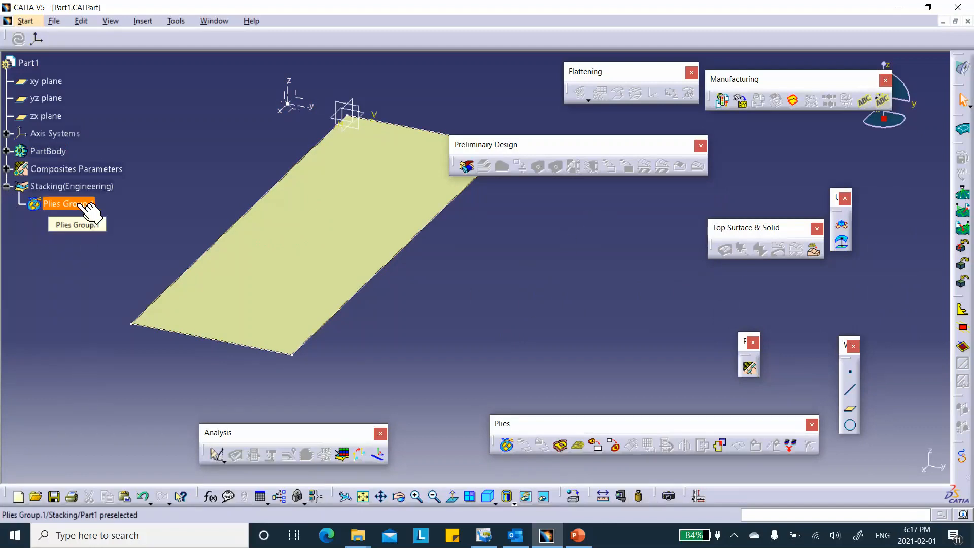
pyautogui.click(560, 446)
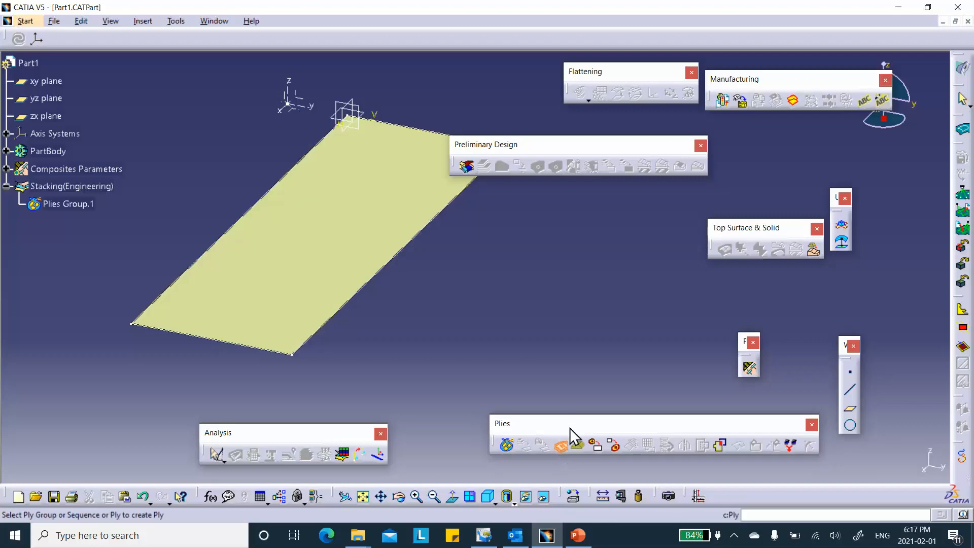
pyautogui.click(63, 204)
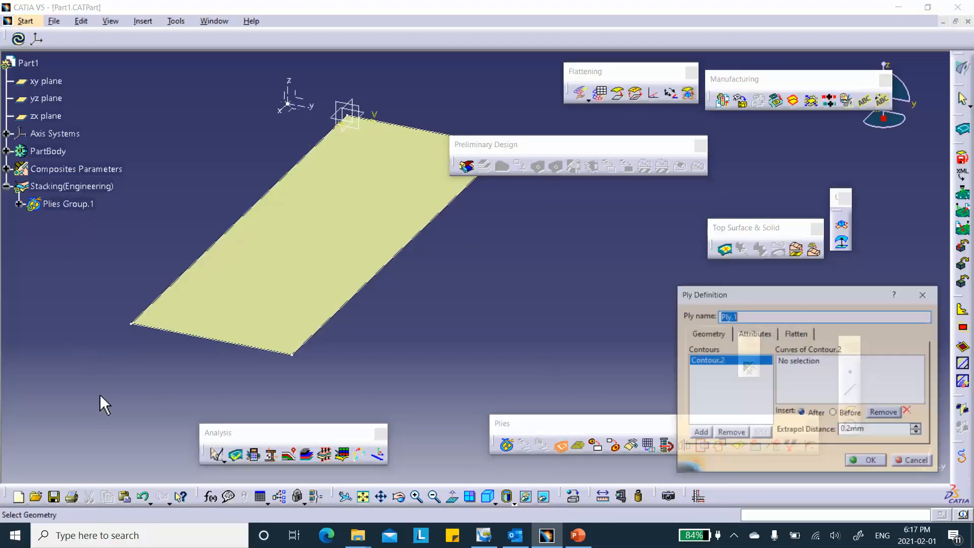
pyautogui.click(788, 360)
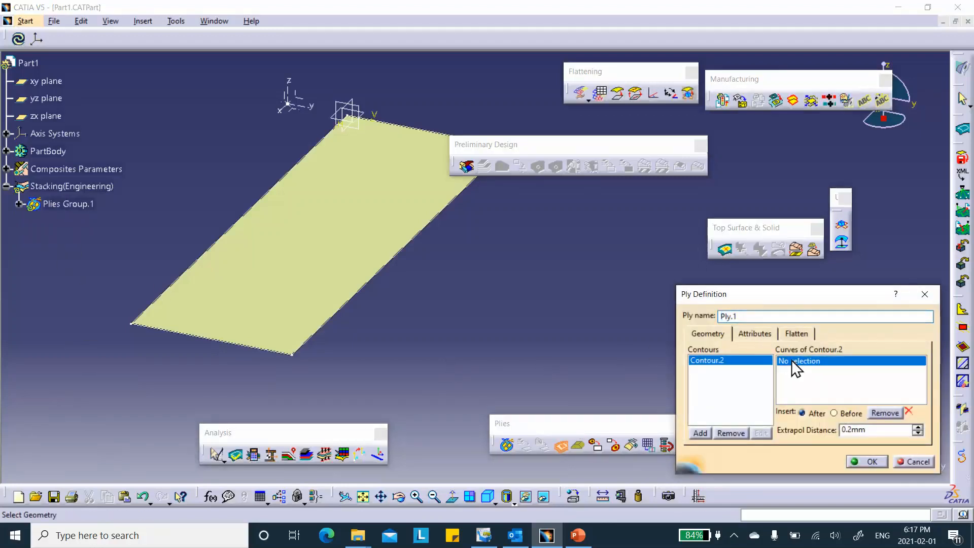
pyautogui.click(378, 274)
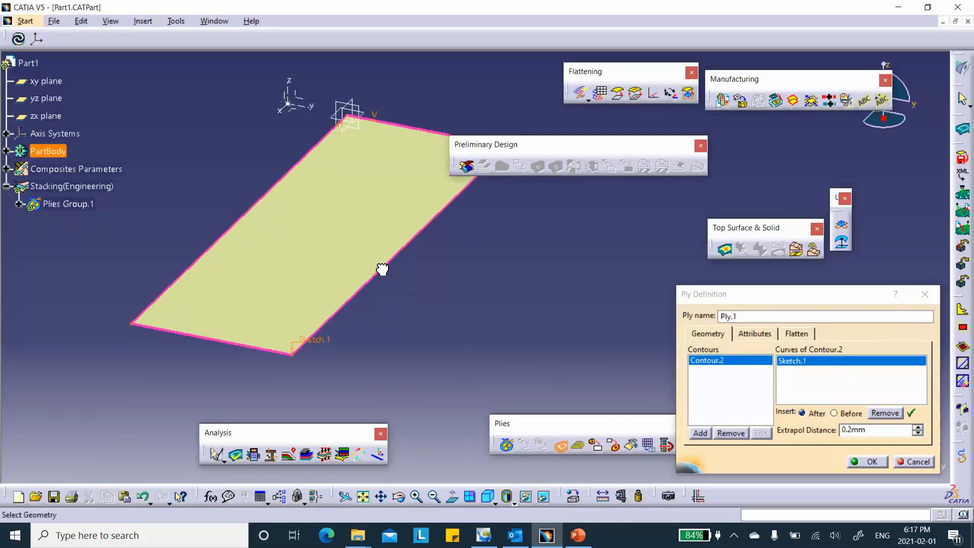
pyautogui.click(751, 336)
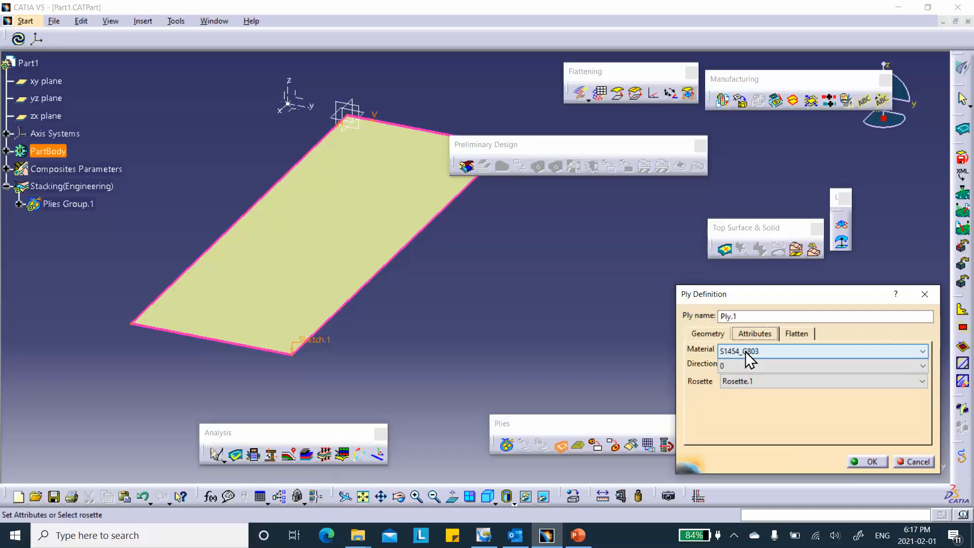
pyautogui.click(871, 462)
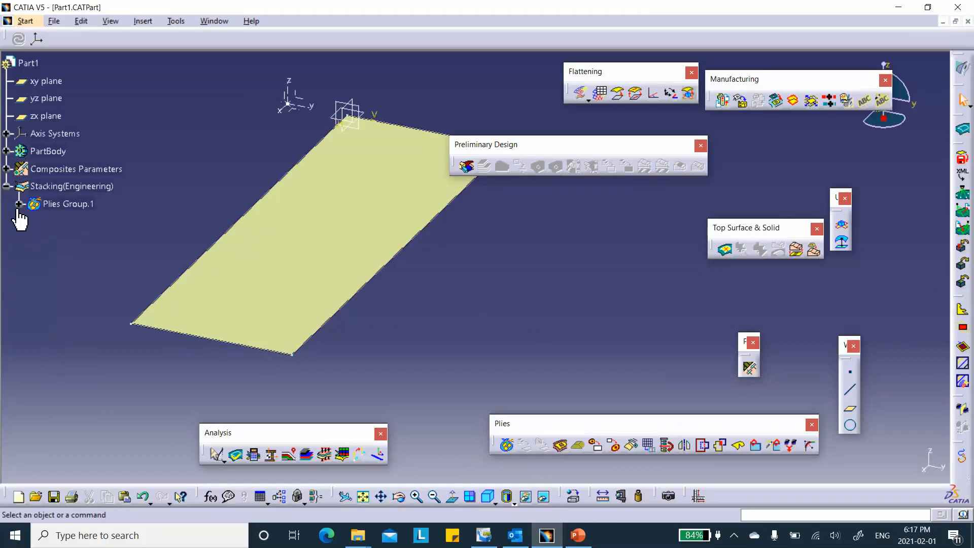
pyautogui.rightClick(77, 204)
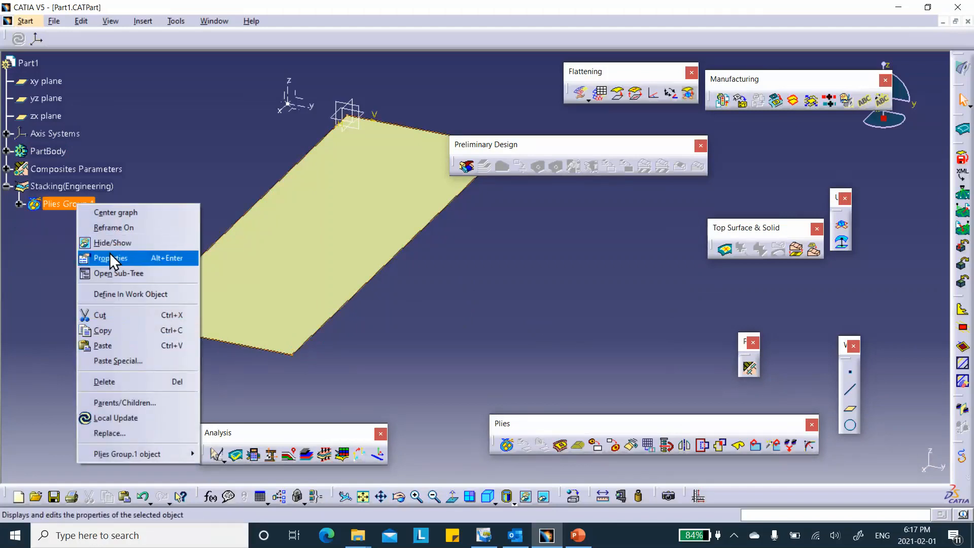
pyautogui.click(60, 181)
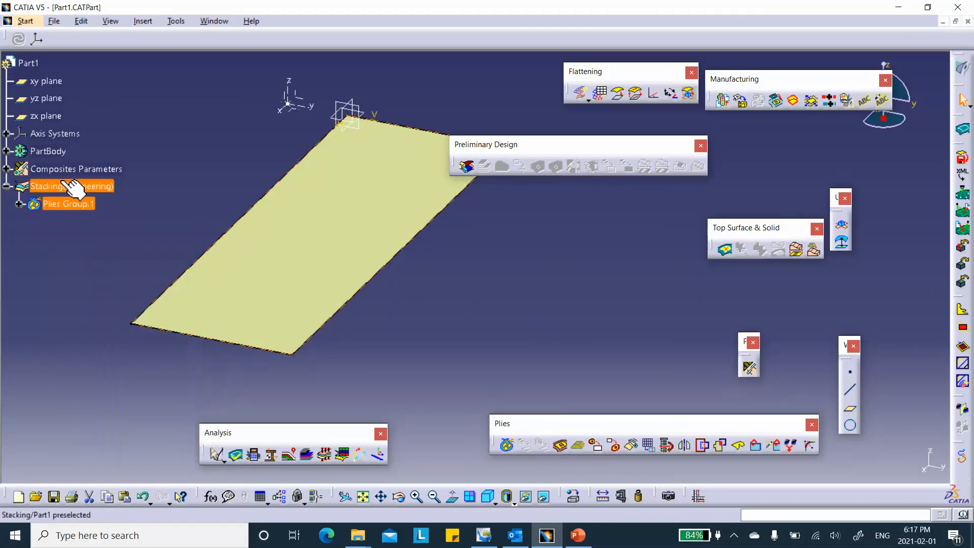
pyautogui.rightClick(84, 187)
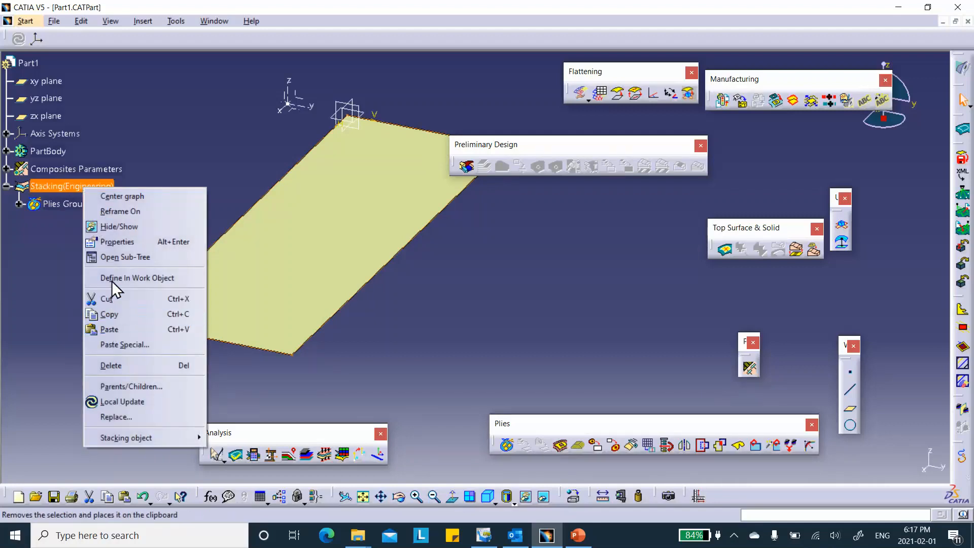
pyautogui.click(106, 248)
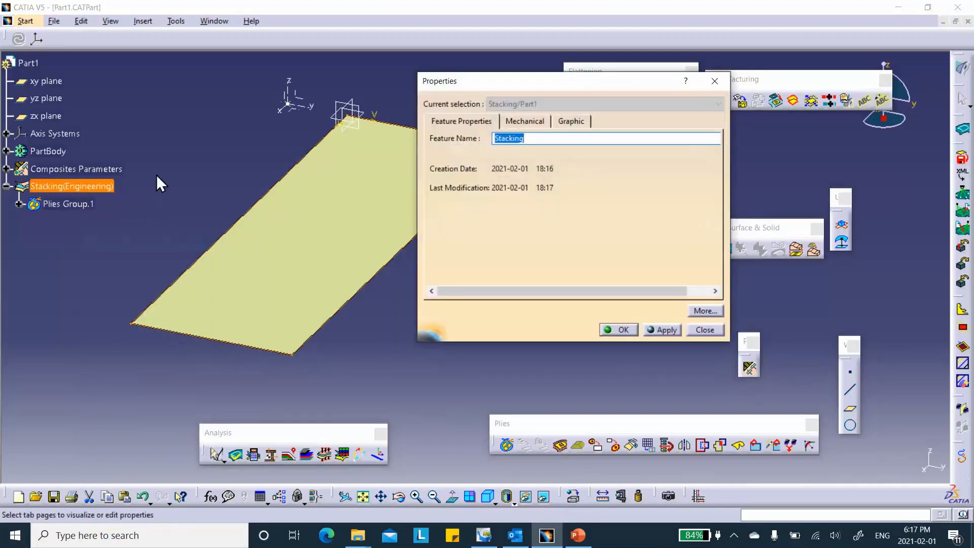
pyautogui.click(705, 330)
# Hide Stacking(Engineering) and expand Axis Systems in the specification tree.
pyautogui.rightClick(68, 187)
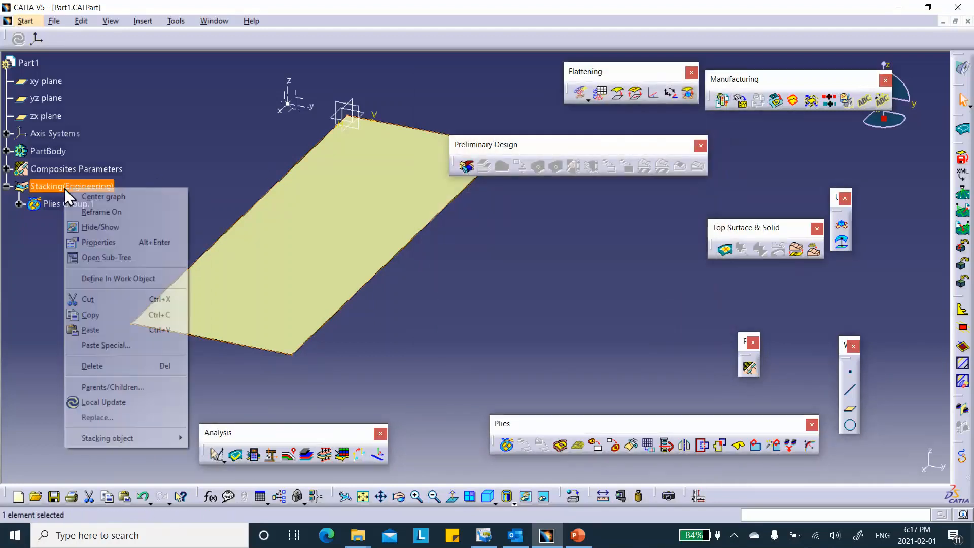
pyautogui.click(86, 231)
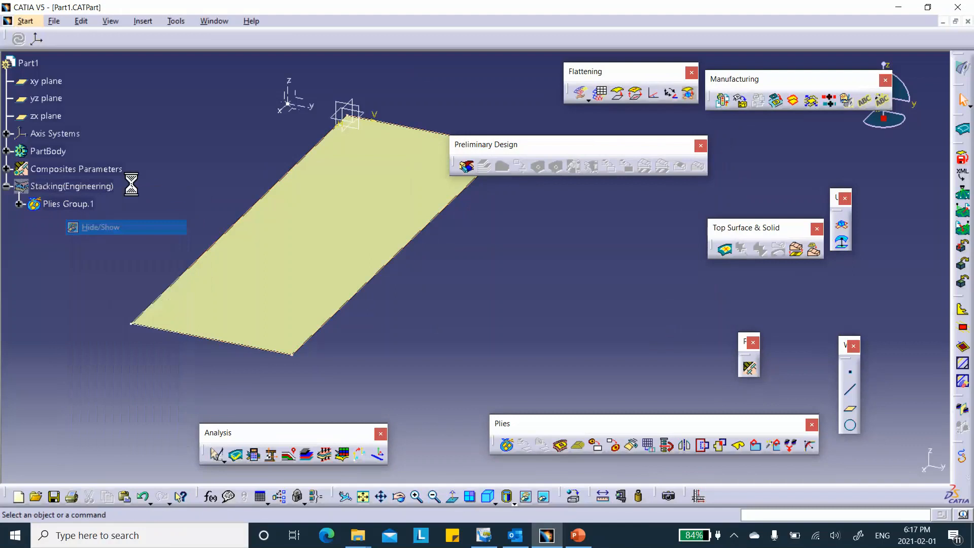
pyautogui.click(7, 133)
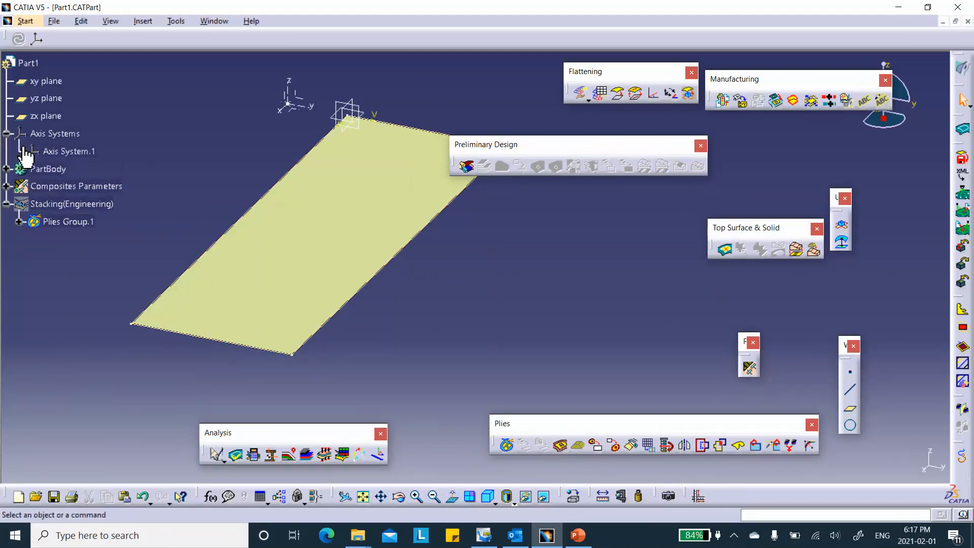
# Expand PartBody in the specification tree and hide Sketch.1.
pyautogui.click(7, 169)
pyautogui.rightClick(57, 186)
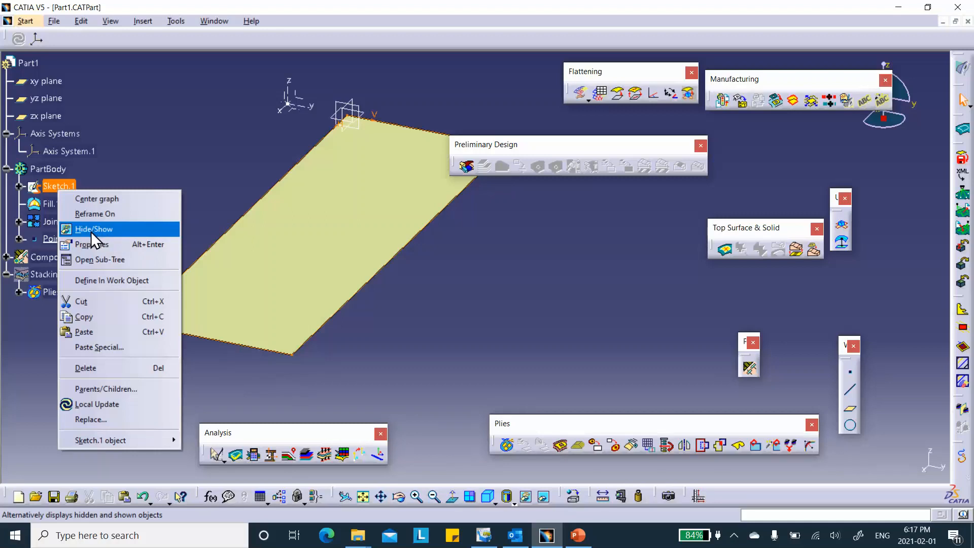
pyautogui.click(90, 229)
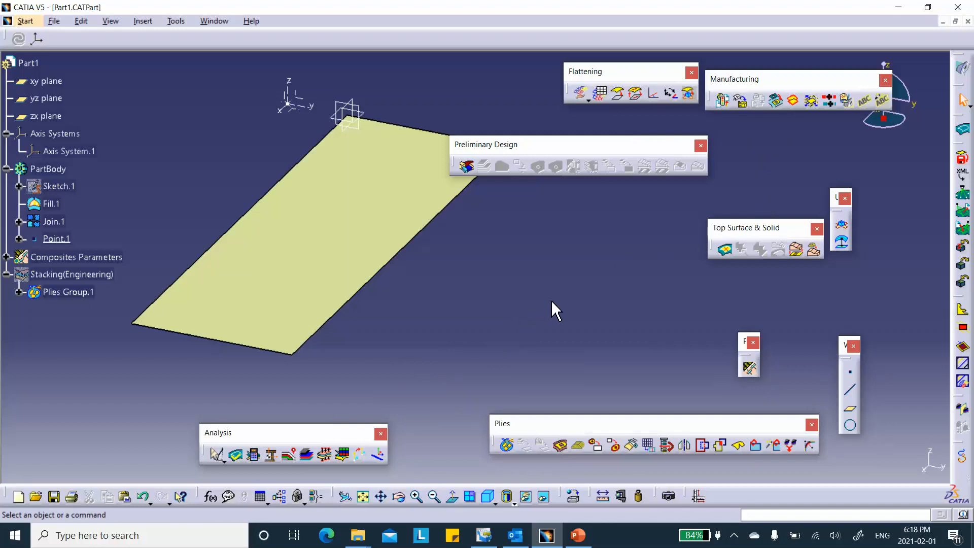
# Preview Plies Group.1 in the Ply Exploder at scale 10, with Stacking(Engineering) made visible.
pyautogui.click(307, 454)
pyautogui.click(772, 213)
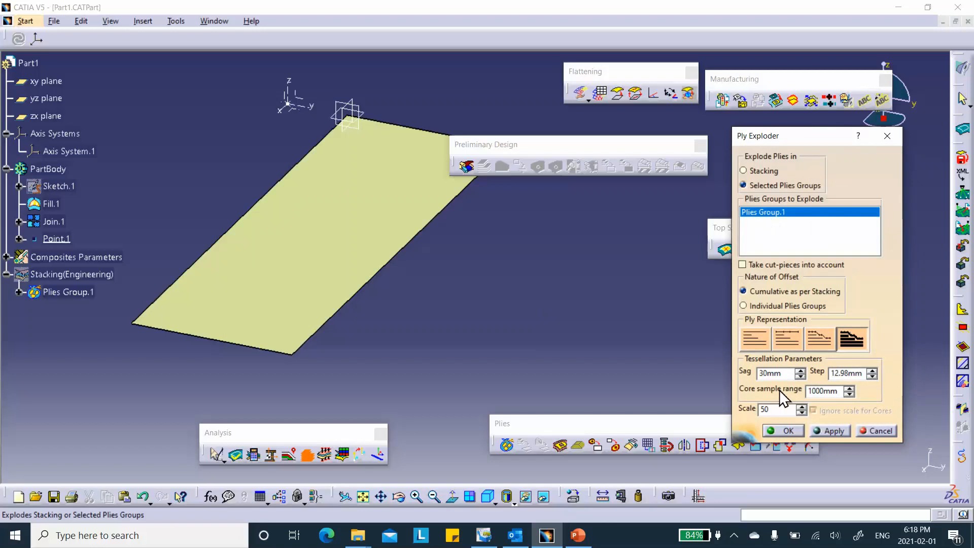
pyautogui.click(830, 431)
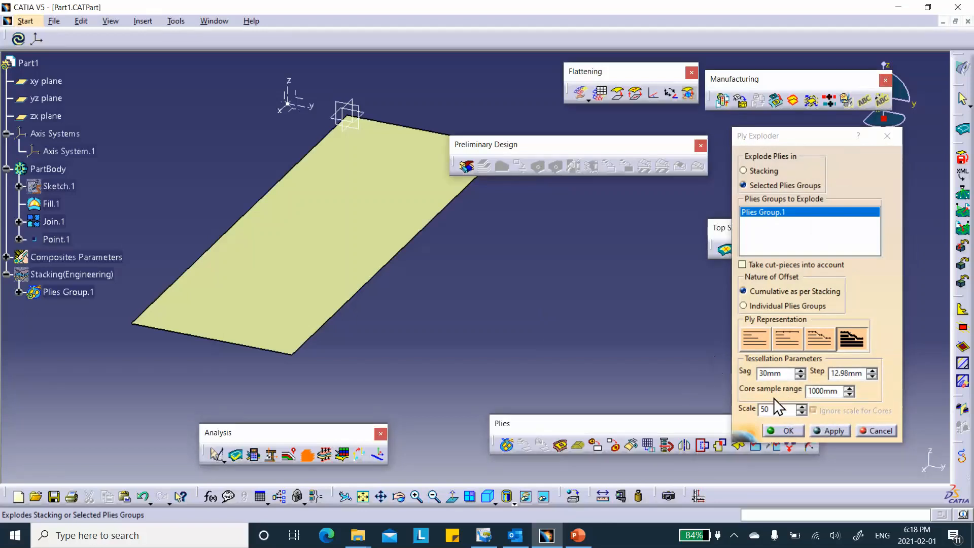
pyautogui.doubleClick(777, 411)
pyautogui.write('10')
pyautogui.click(832, 431)
pyautogui.rightClick(62, 274)
pyautogui.click(82, 313)
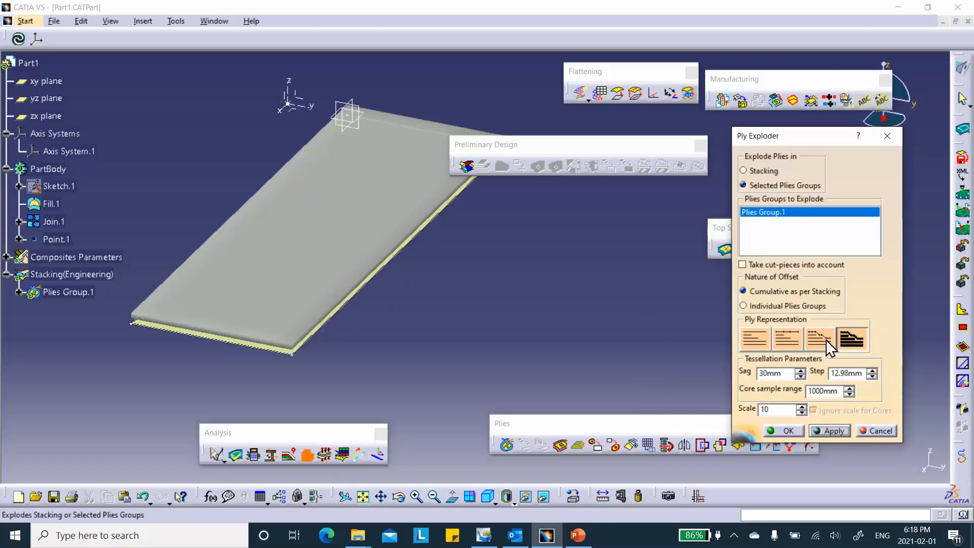
# Preview the exploded plies group with the third ply representation, then cancel the Ply Exploder.
pyautogui.click(788, 339)
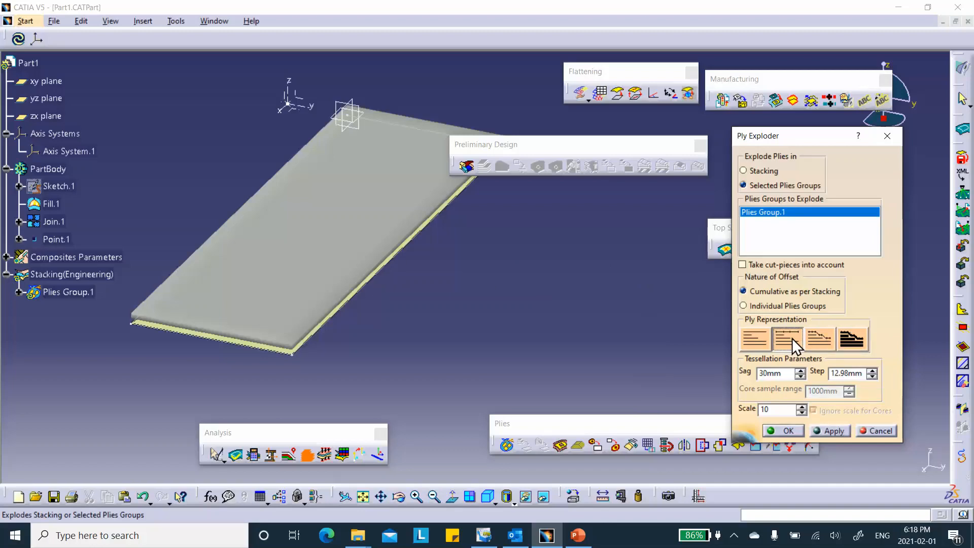
pyautogui.click(817, 340)
pyautogui.click(828, 431)
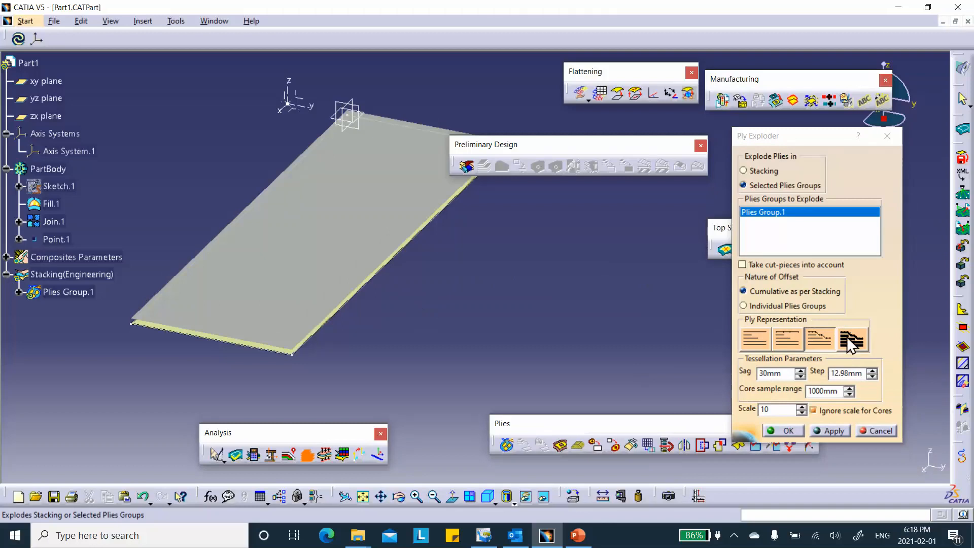
pyautogui.click(873, 433)
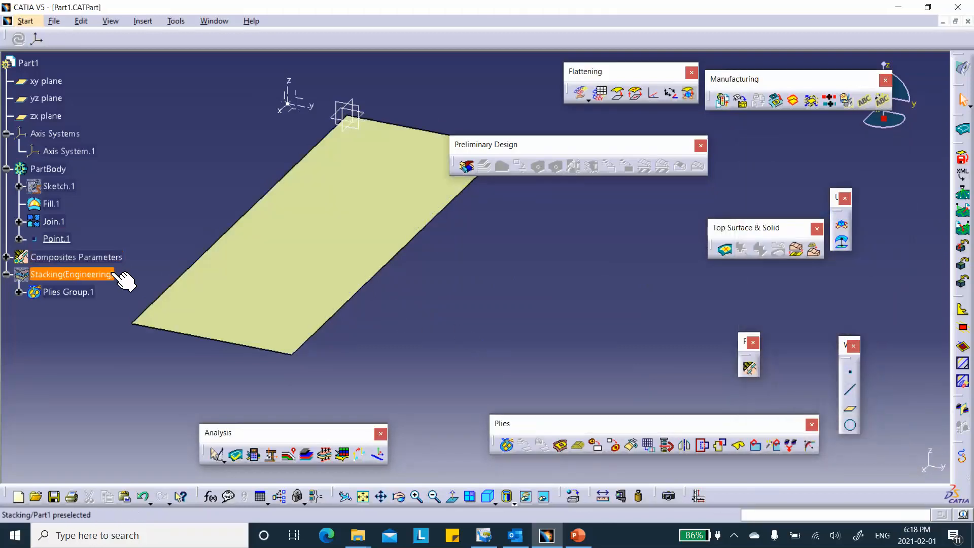
pyautogui.rightClick(56, 259)
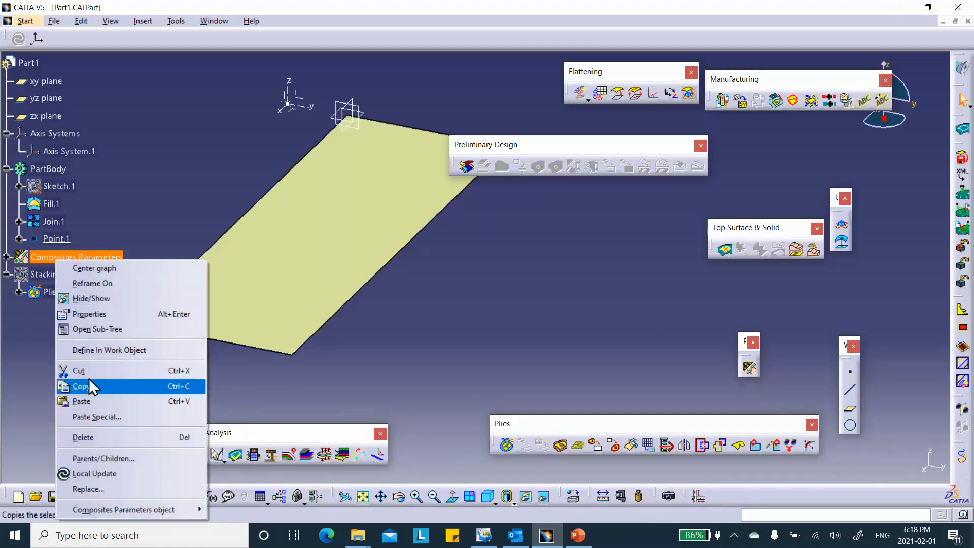
pyautogui.click(101, 316)
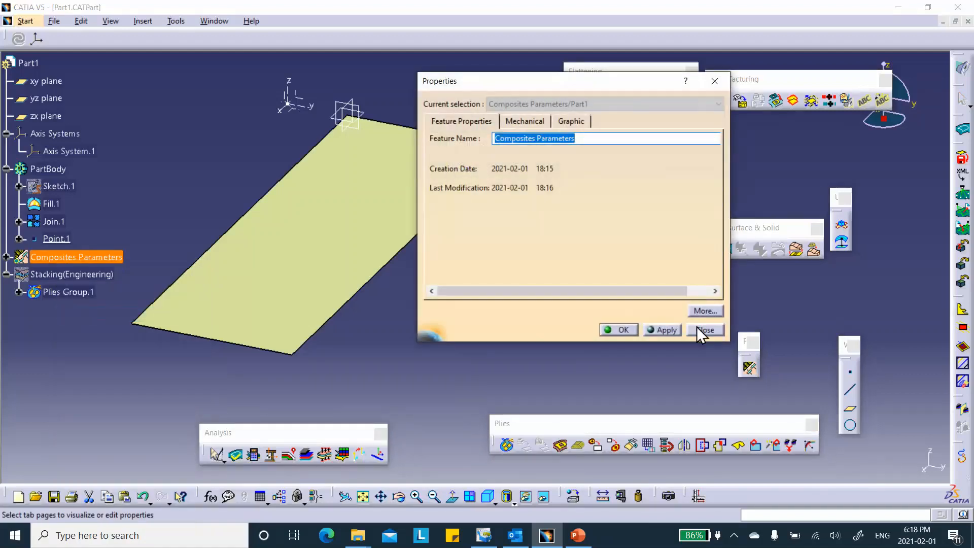
pyautogui.click(710, 329)
pyautogui.rightClick(48, 258)
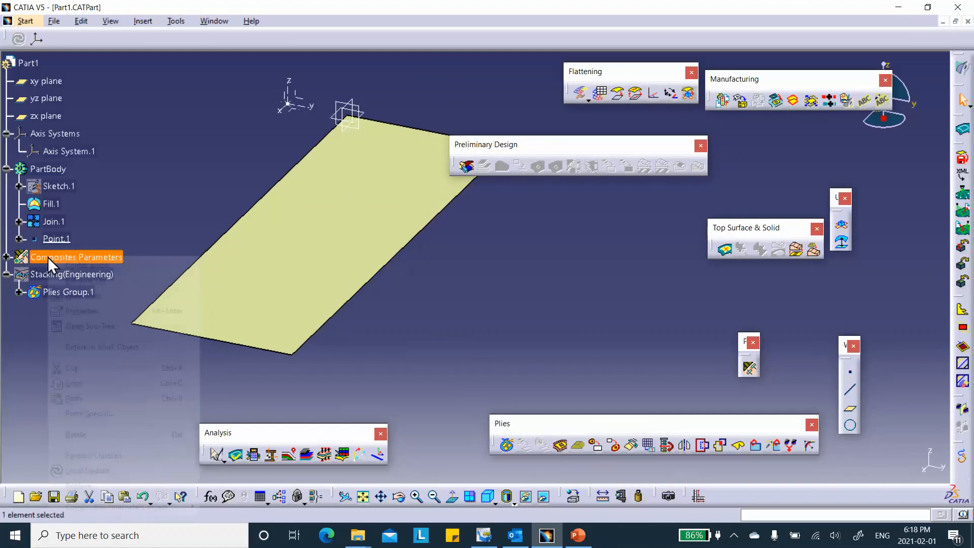
pyautogui.click(166, 190)
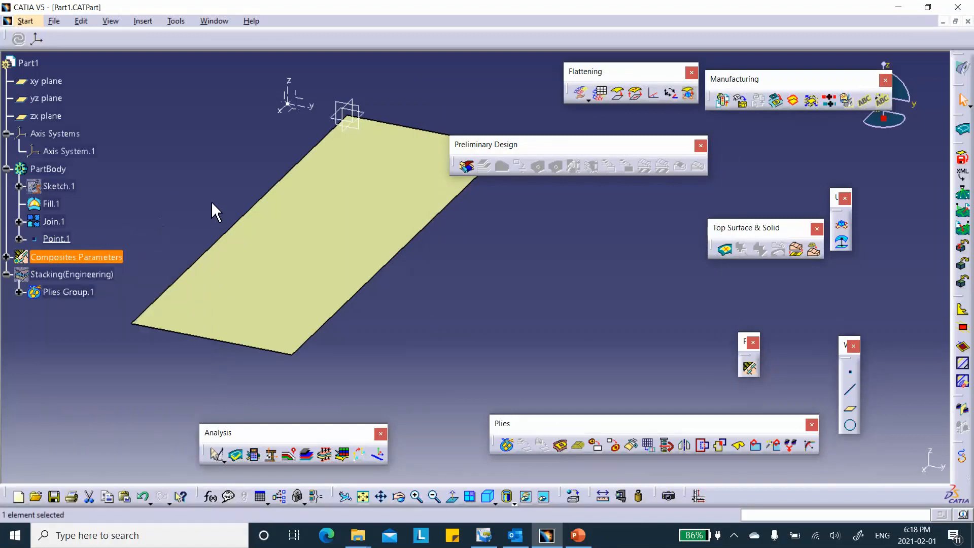
# Switch to the Advanced Meshing Tools workbench and create a Static Analysis case.
pyautogui.click(25, 21)
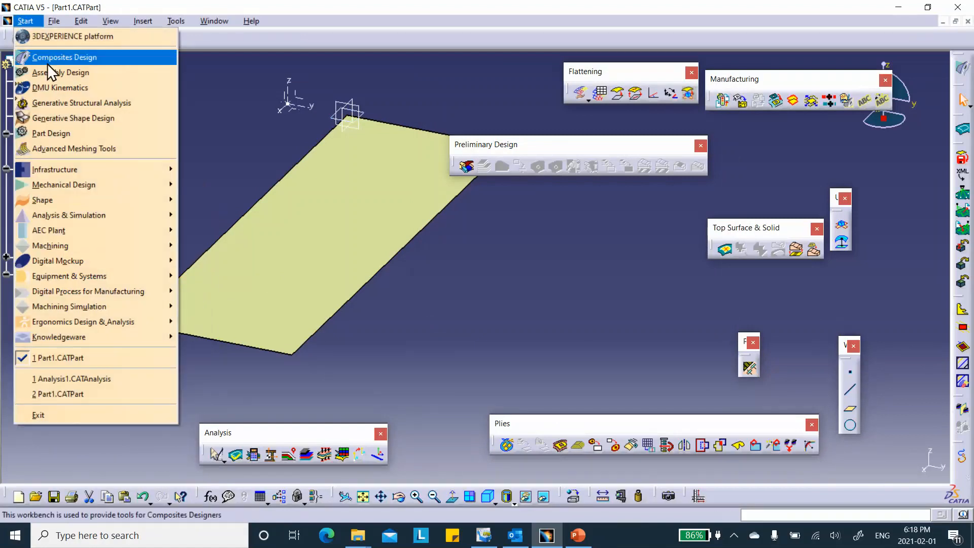
pyautogui.click(61, 150)
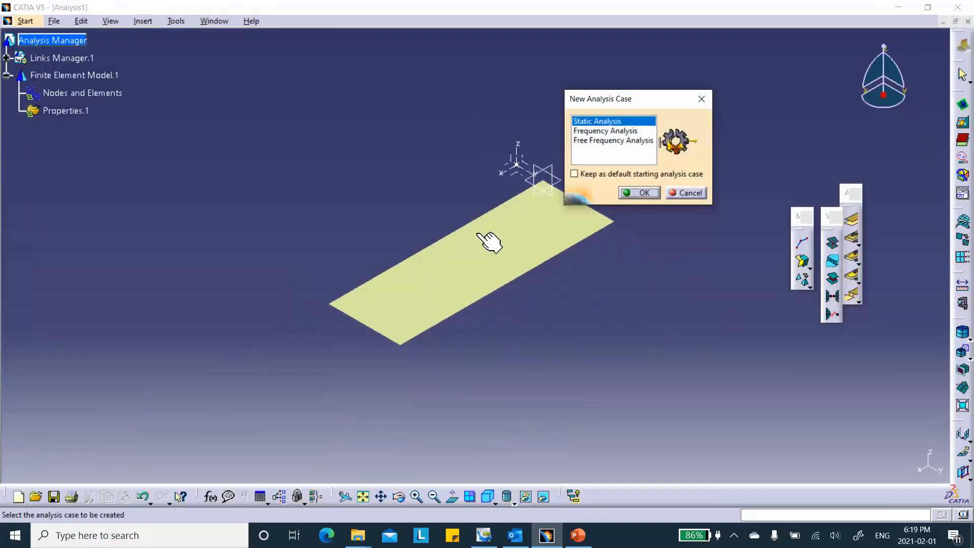
pyautogui.click(644, 192)
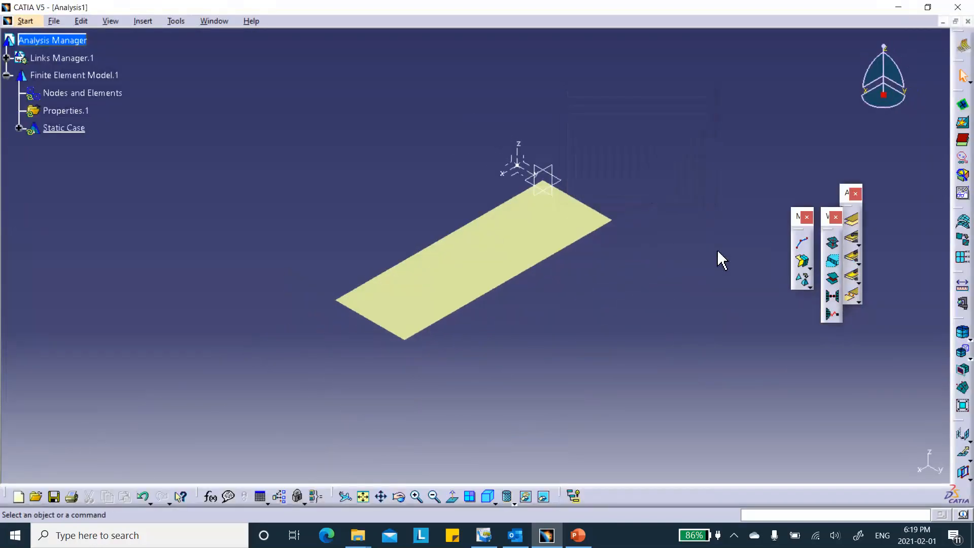
# Define a surface mesh on the Join.1 surface with parabolic, quads-only elements and a 10 mm mesh size.
pyautogui.click(806, 265)
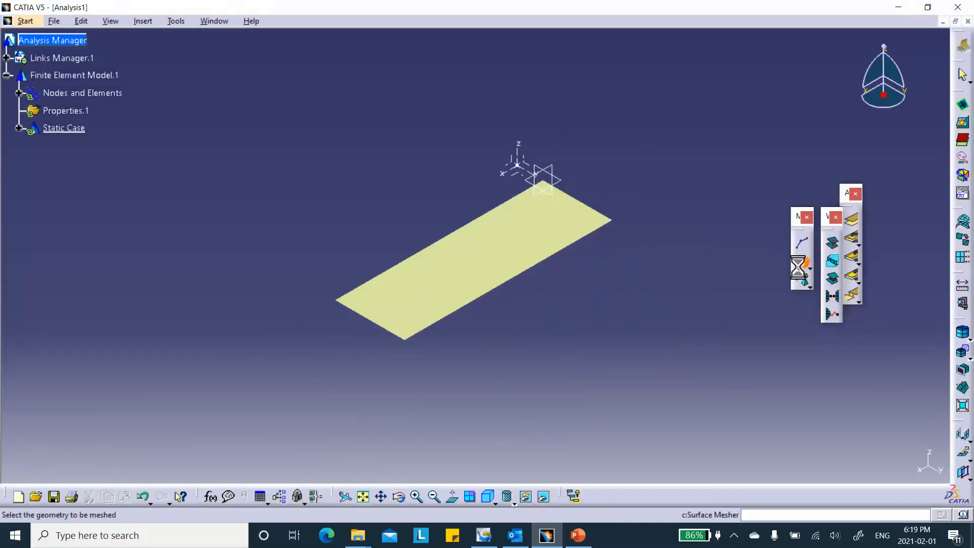
pyautogui.click(512, 258)
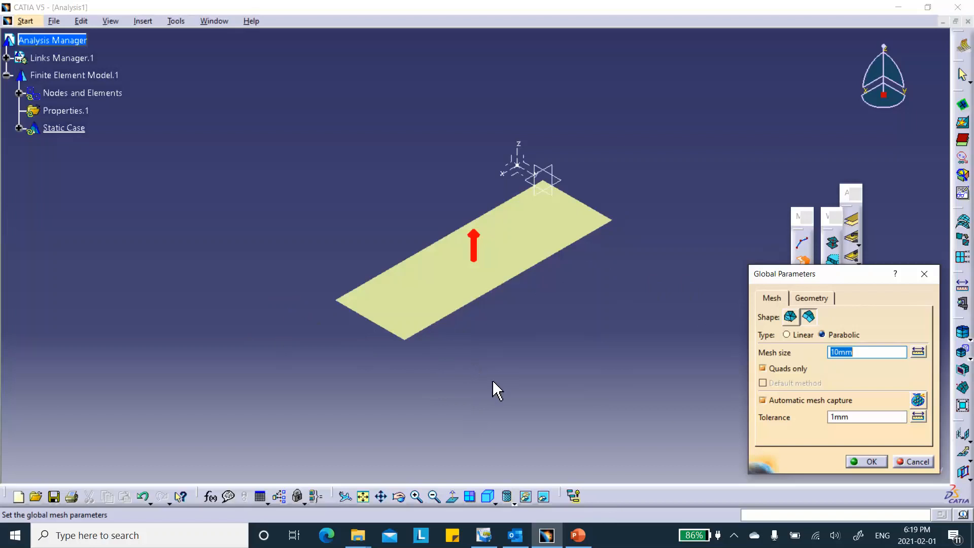
pyautogui.click(868, 461)
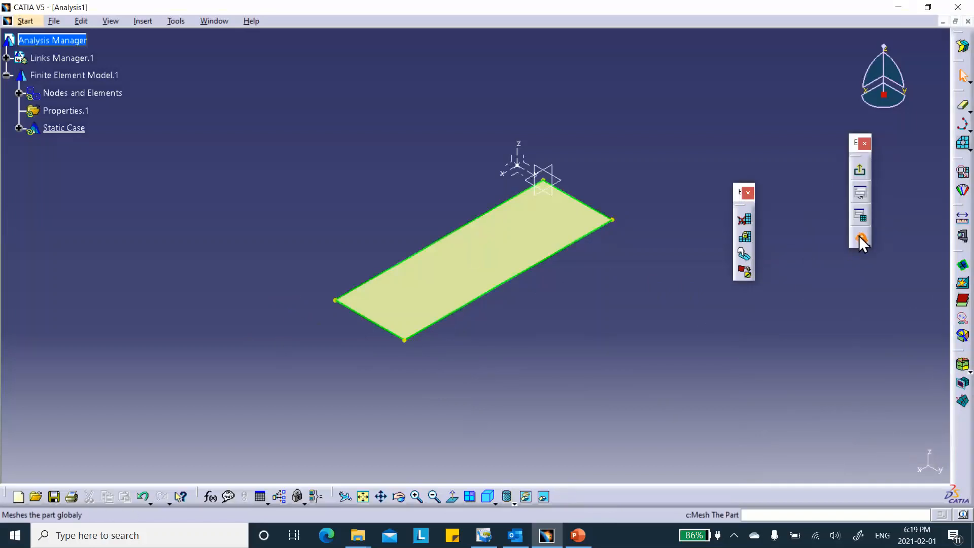
# Mesh the whole surface part and exit the surface meshing workbench.
pyautogui.click(861, 240)
pyautogui.click(922, 463)
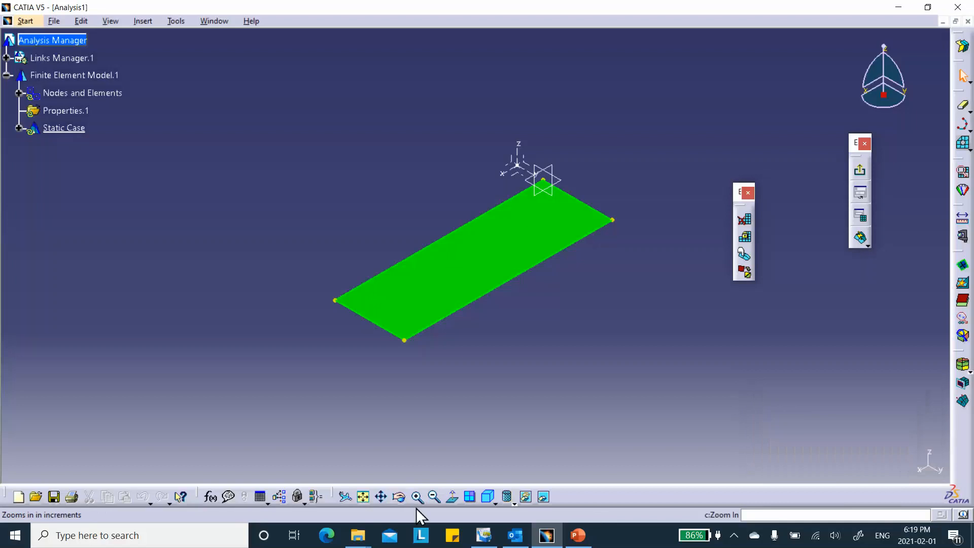
pyautogui.click(495, 502)
pyautogui.click(593, 392)
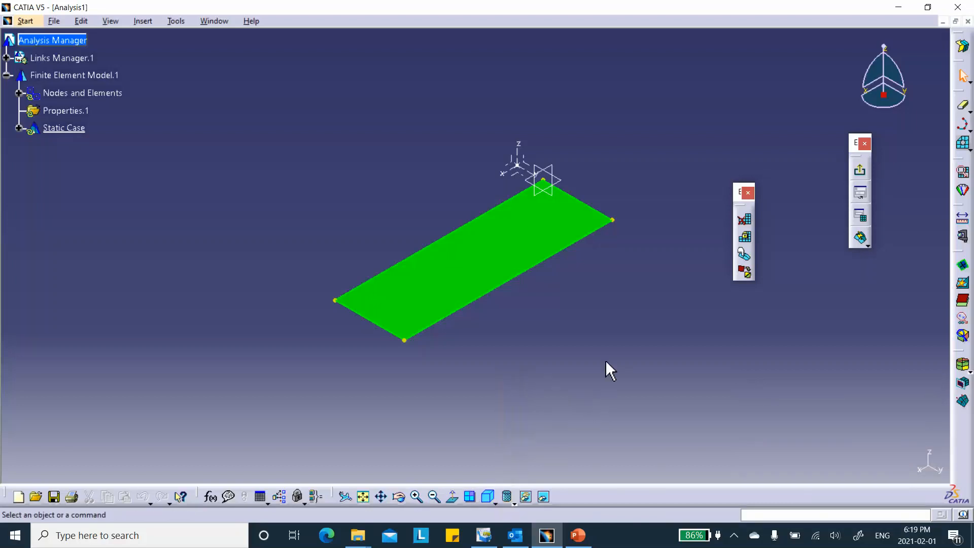
pyautogui.click(860, 171)
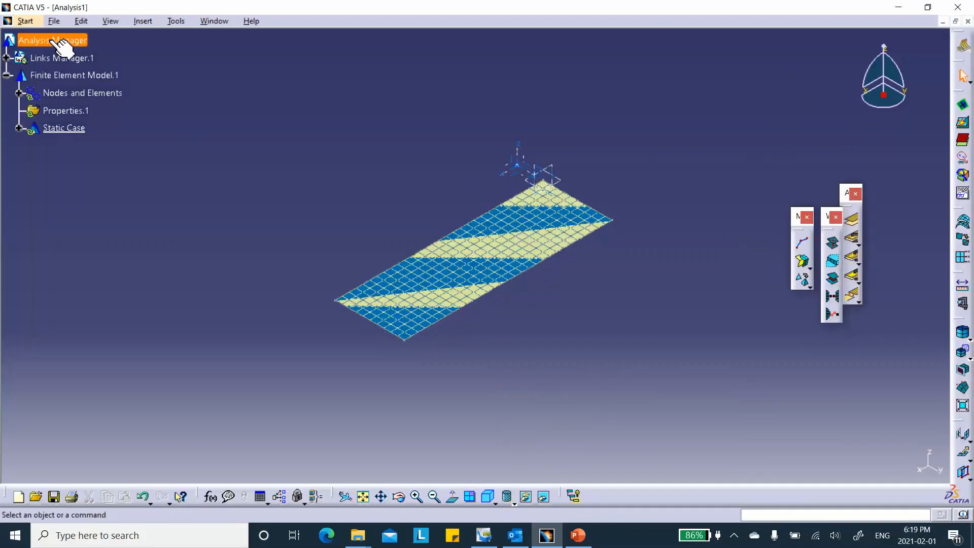
# Switch the analysis to the Generative Structural Analysis workbench.
pyautogui.click(24, 21)
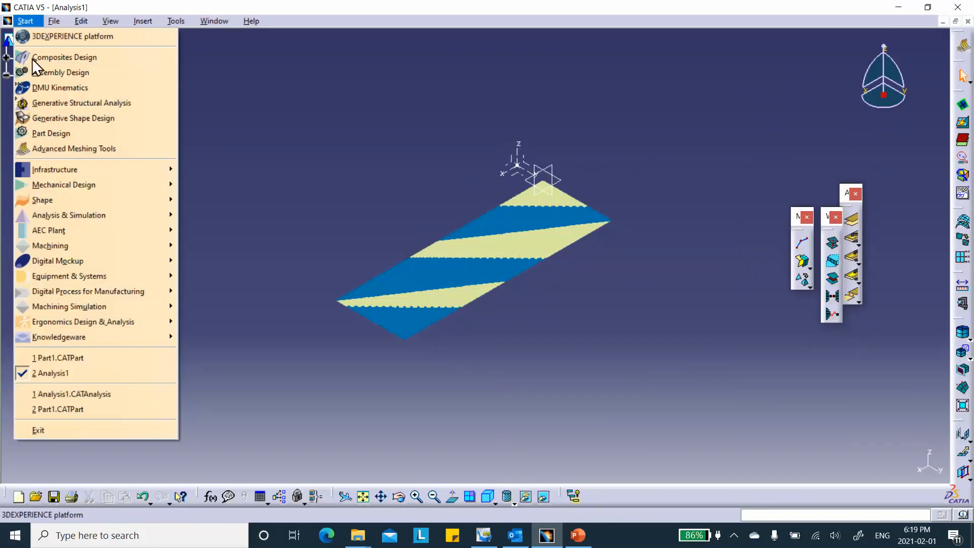
pyautogui.click(46, 101)
pyautogui.moveTo(385, 130); pyautogui.dragTo(280, 229, button='middle')
pyautogui.scroll(1, 558, 153)
pyautogui.moveTo(558, 153); pyautogui.dragTo(569, 149, button='middle')
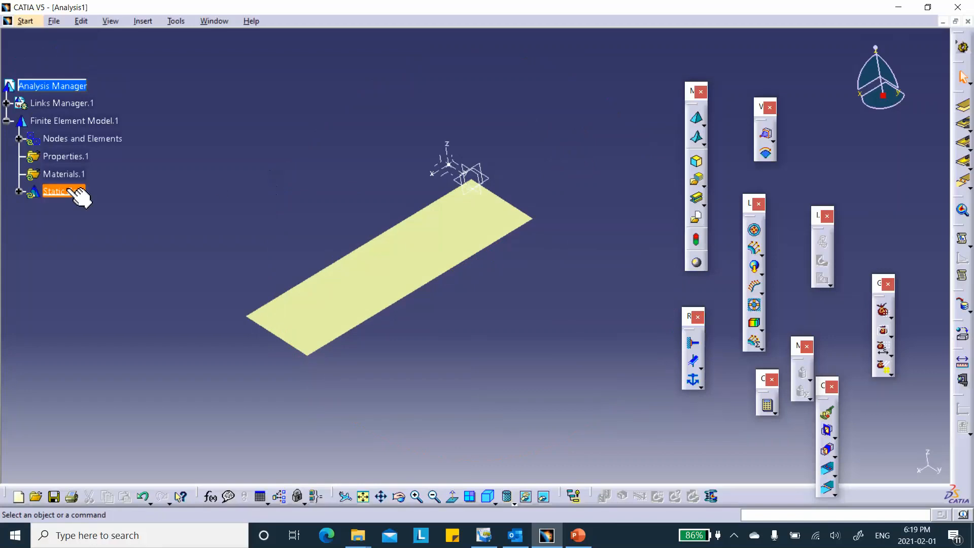
# Generate the mesh visualization from Nodes and Elements and display it shaded with visible element edges.
pyautogui.rightClick(77, 137)
pyautogui.click(218, 112)
pyautogui.rightClick(73, 138)
pyautogui.click(116, 324)
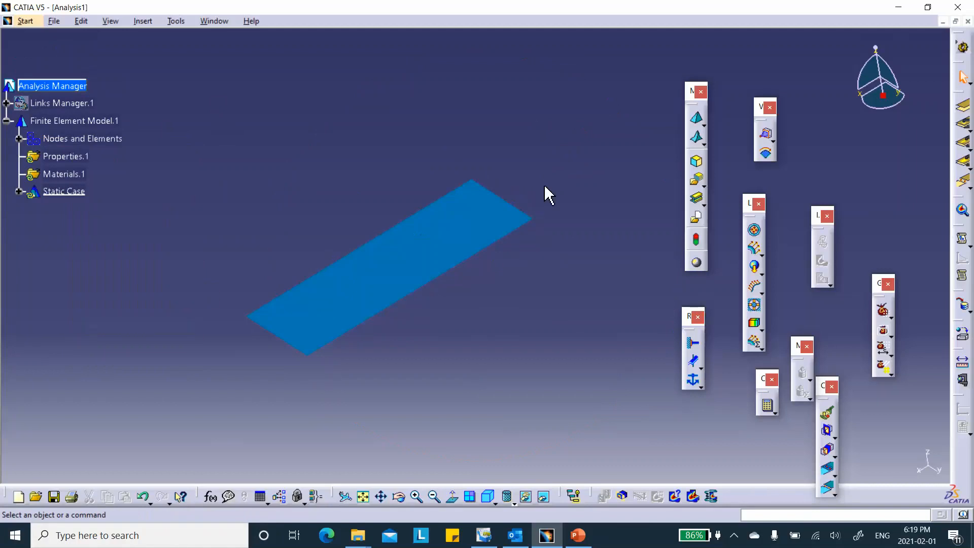
pyautogui.click(514, 504)
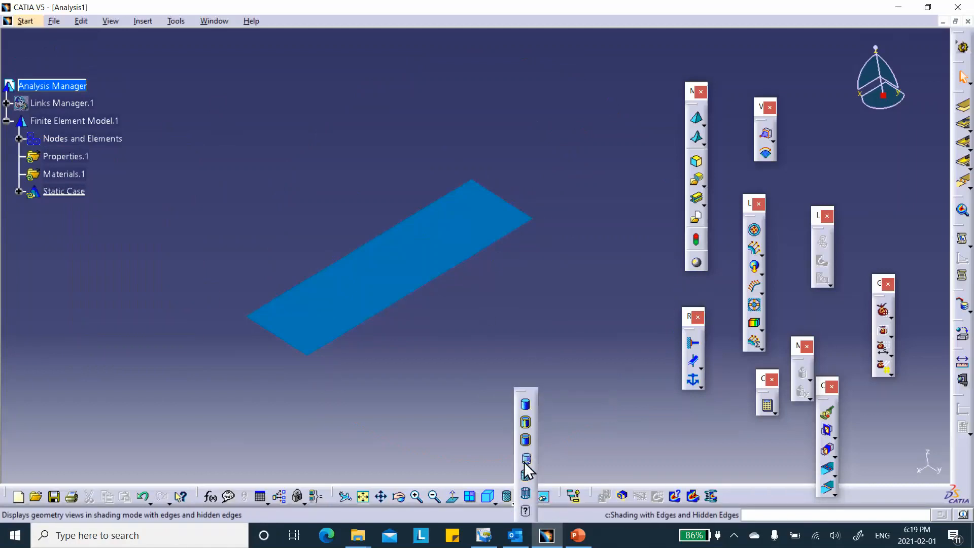
pyautogui.click(526, 432)
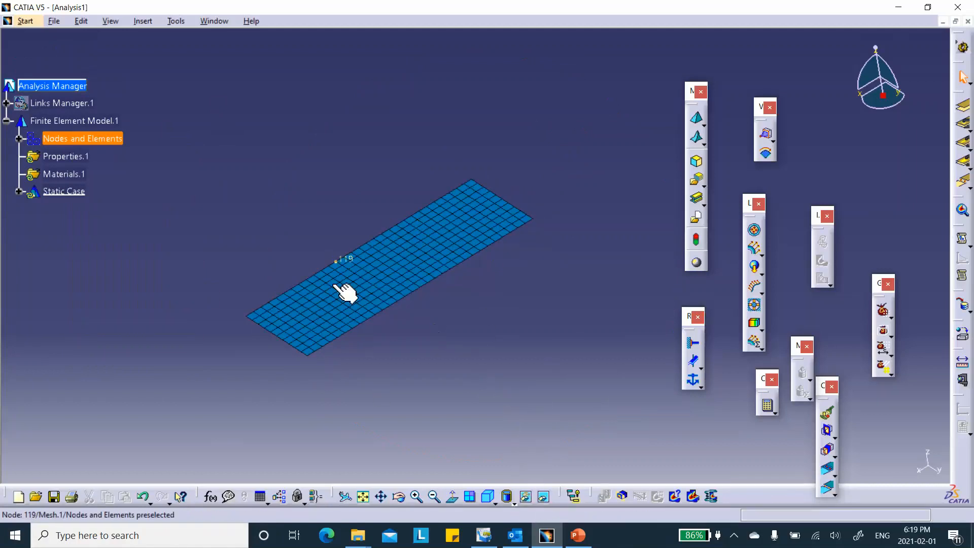
pyautogui.click(494, 498)
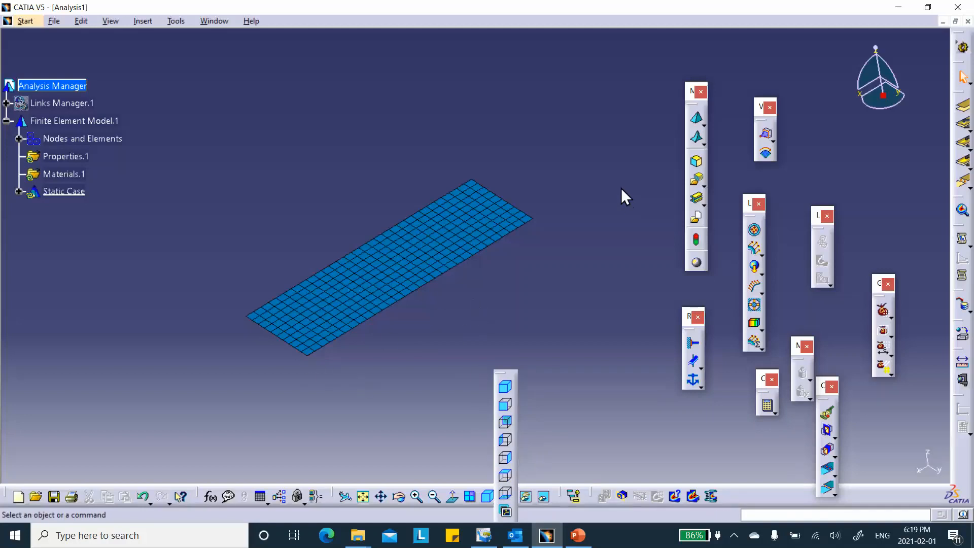
# Expand Nodes and Elements and deactivate the Mesh.1 image.
pyautogui.click(18, 139)
pyautogui.rightClick(69, 175)
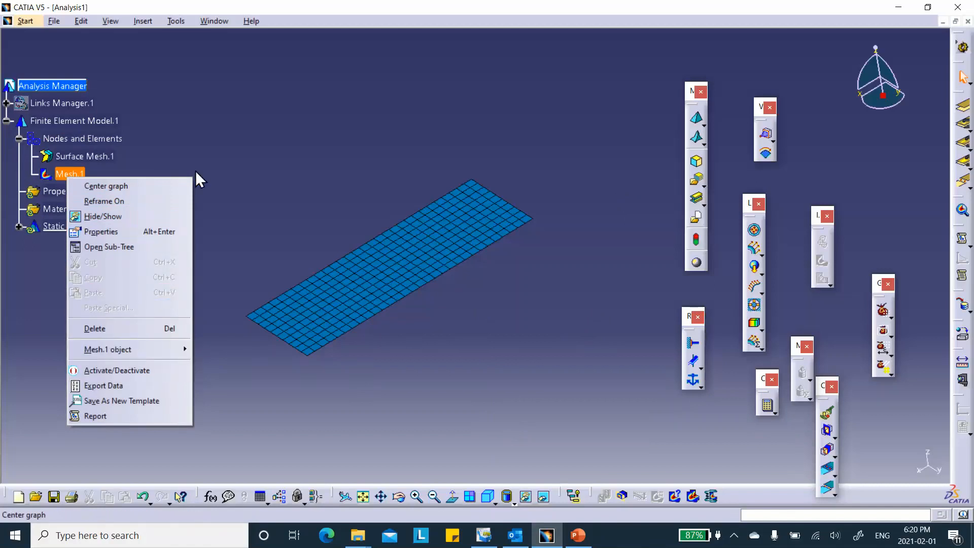
pyautogui.click(130, 376)
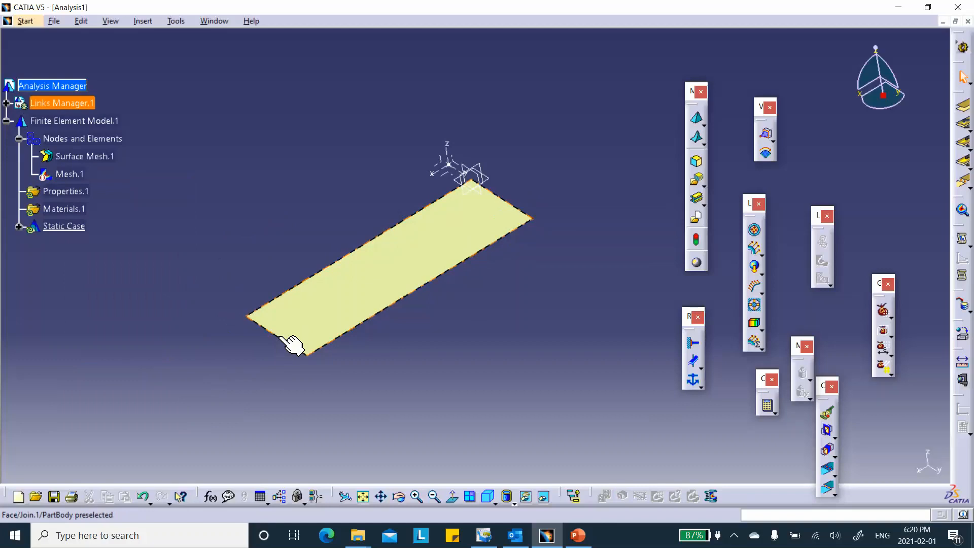
# Apply a line force density of 10000 N_m in X to the short edge farthest from the axis system.
pyautogui.click(755, 289)
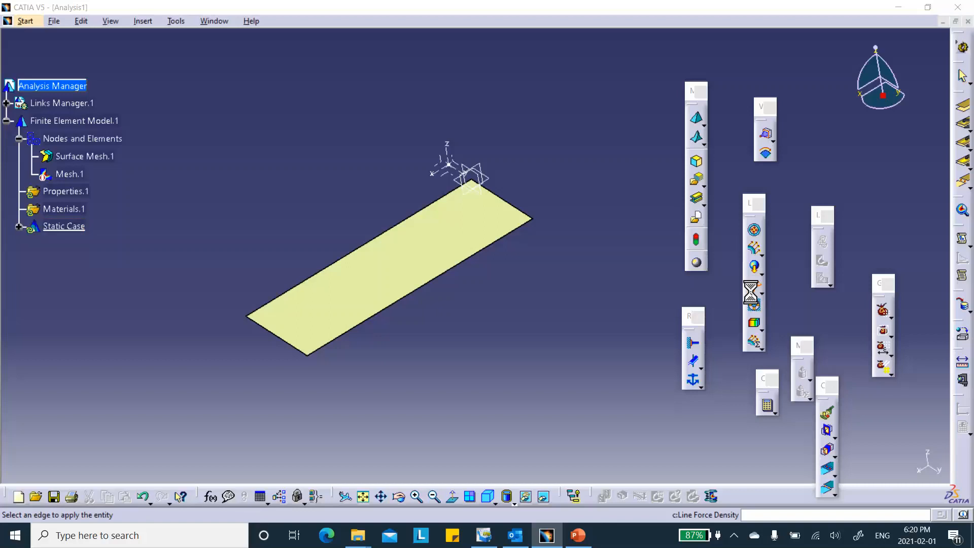
pyautogui.click(283, 344)
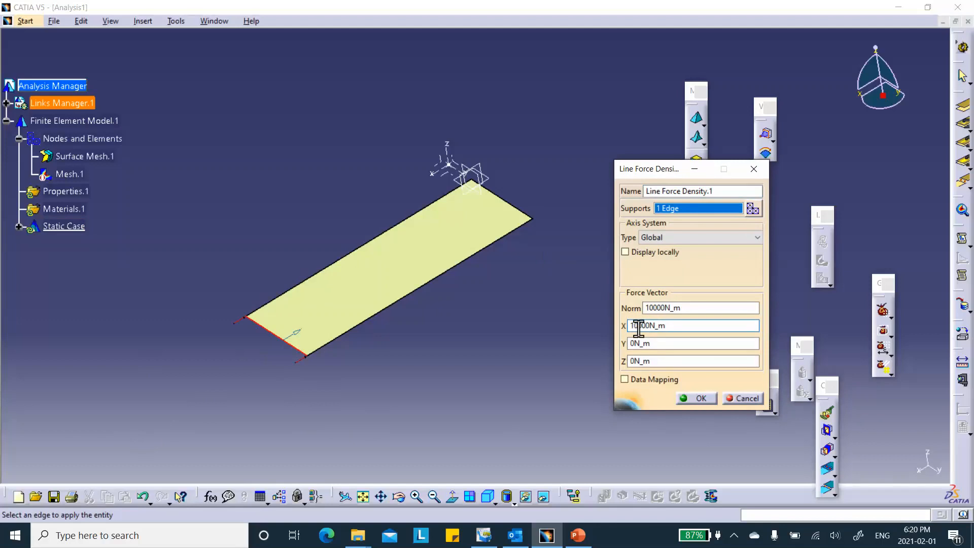
pyautogui.click(699, 398)
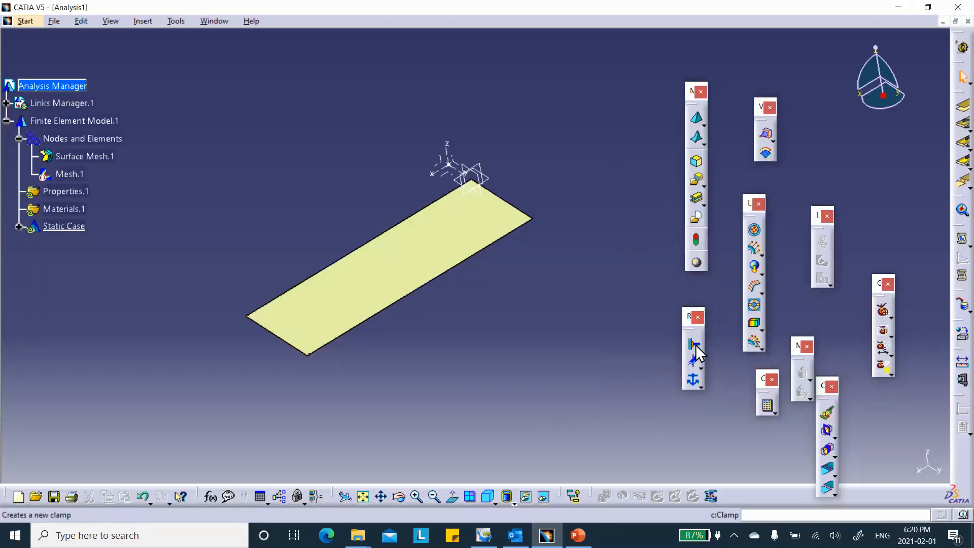
# Apply a line force density of -10000 N_m in X to the short edge nearest the axis system.
pyautogui.click(755, 281)
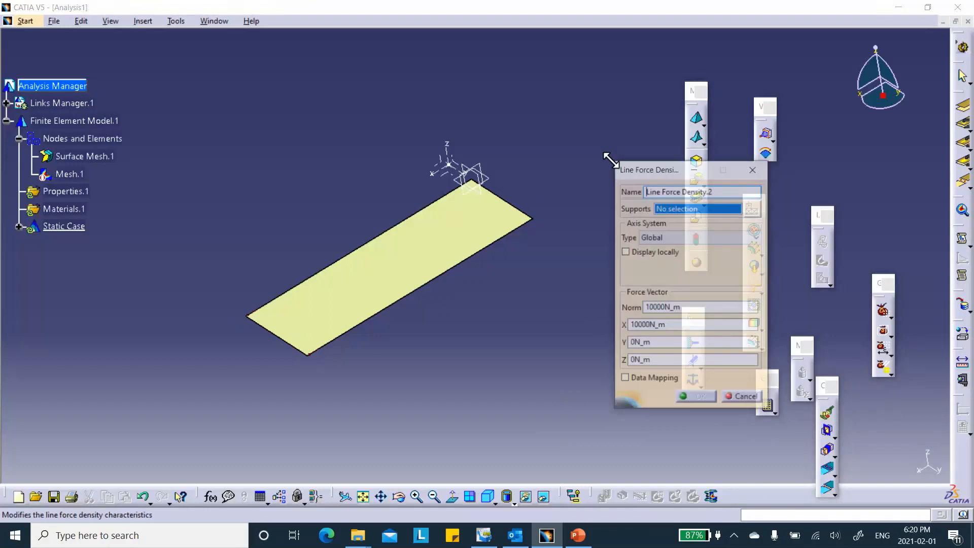
pyautogui.click(522, 213)
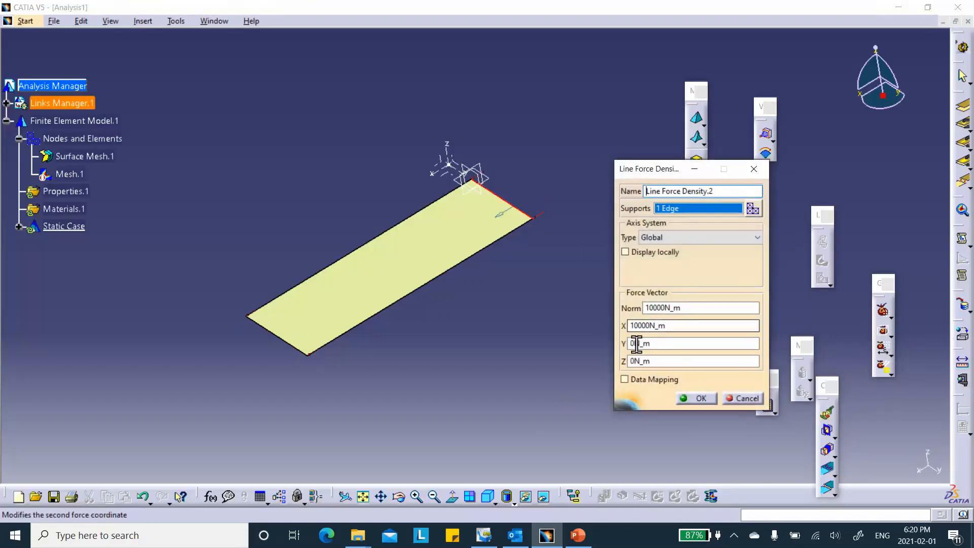
pyautogui.click(628, 326)
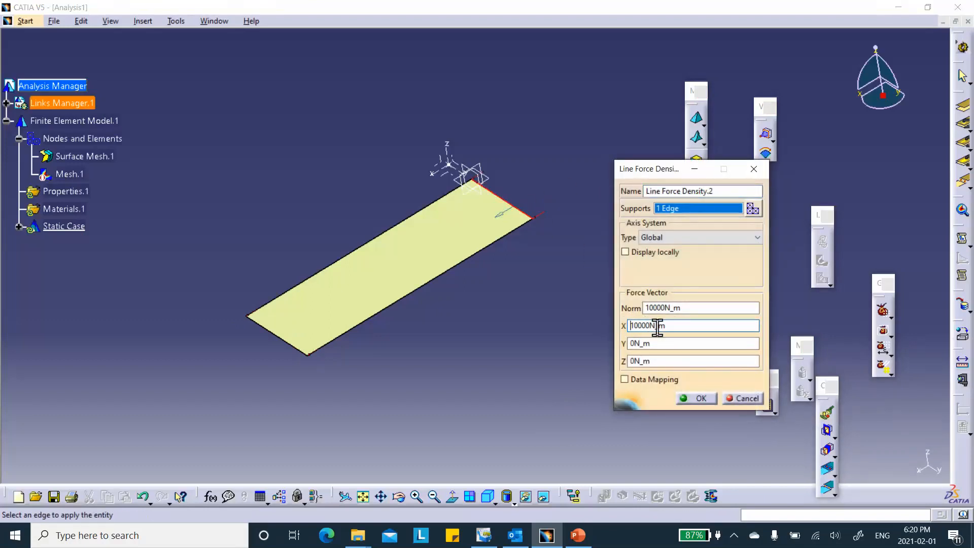
pyautogui.write('-')
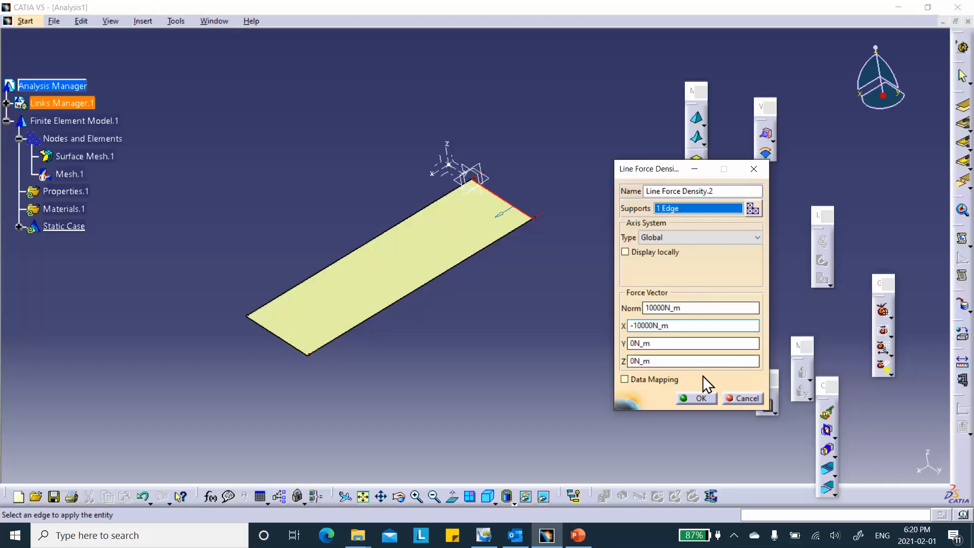
pyautogui.click(696, 398)
# Assign an imported composite property to the surface face, analysed by ply and filtered to Plies Group.1 of the Stacking.
pyautogui.moveTo(568, 381); pyautogui.dragTo(519, 330, button='middle')
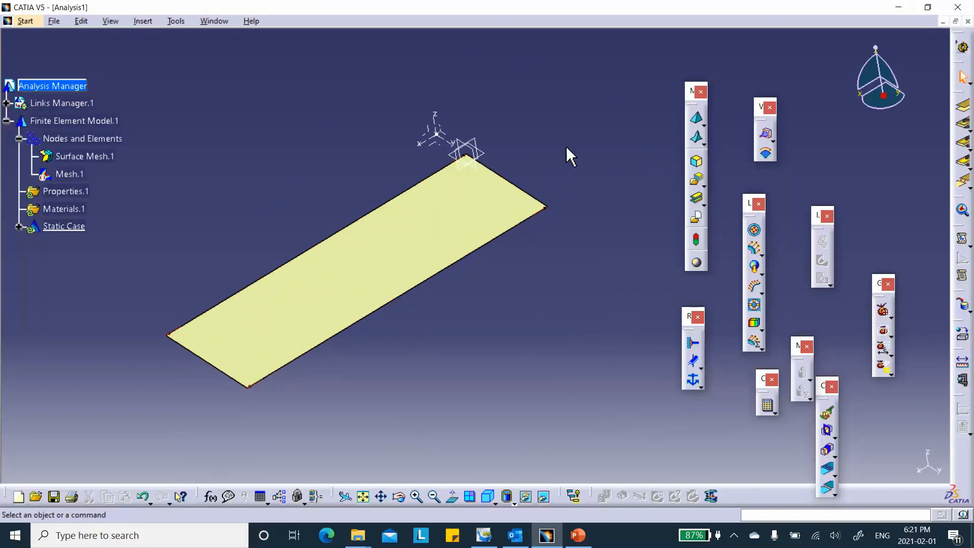
pyautogui.click(701, 182)
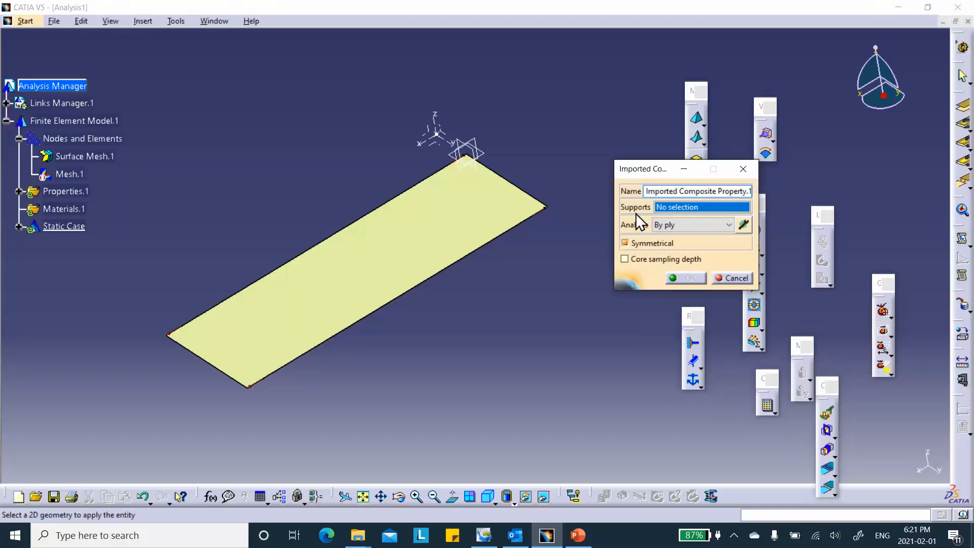
pyautogui.click(382, 267)
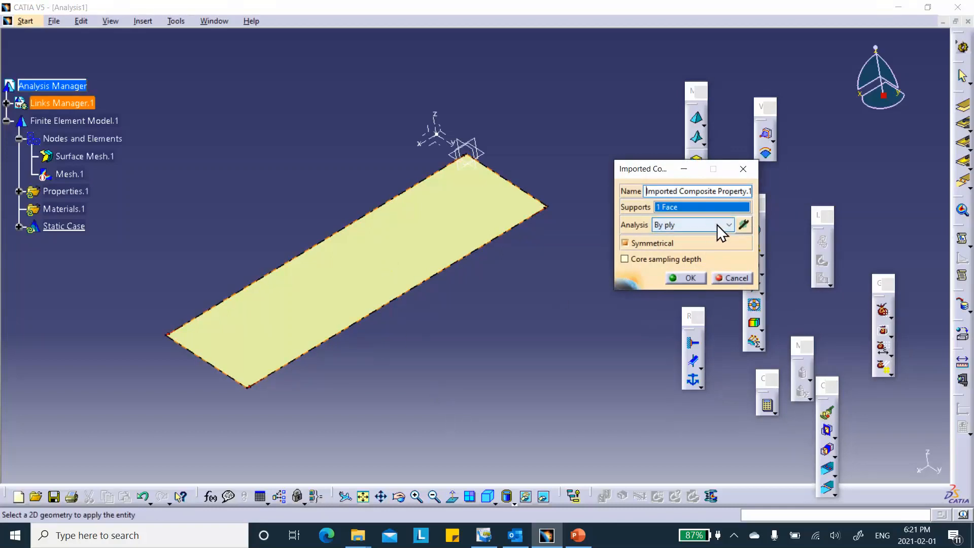
pyautogui.click(746, 225)
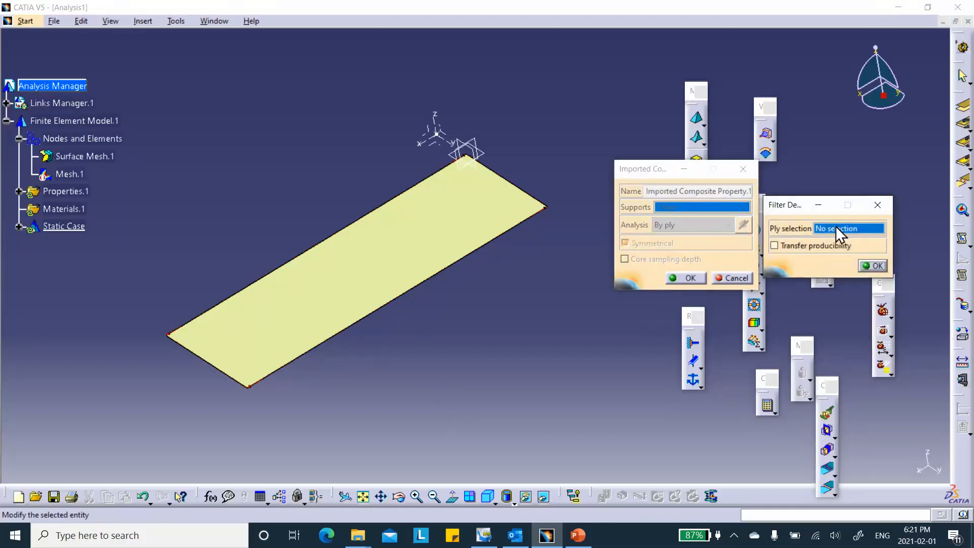
pyautogui.click(7, 104)
pyautogui.click(18, 120)
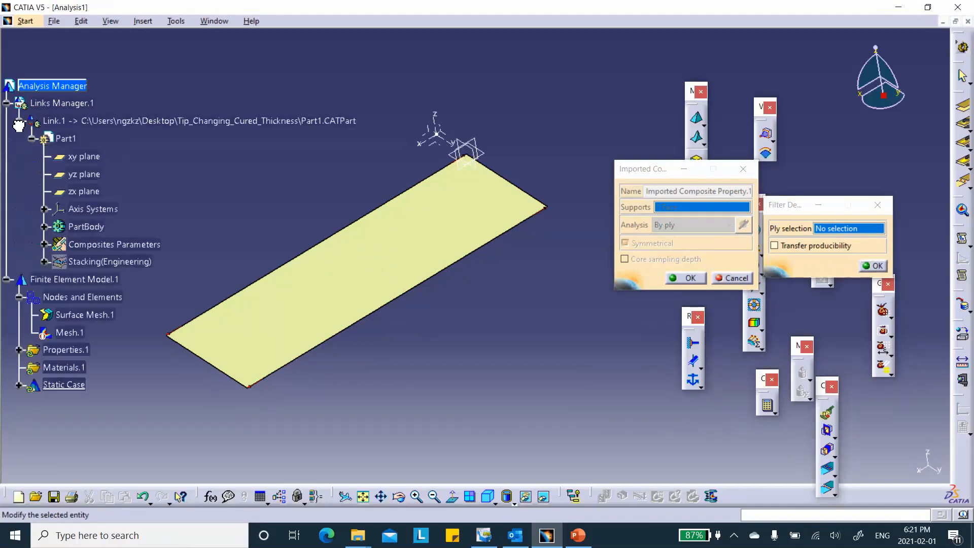
pyautogui.click(44, 261)
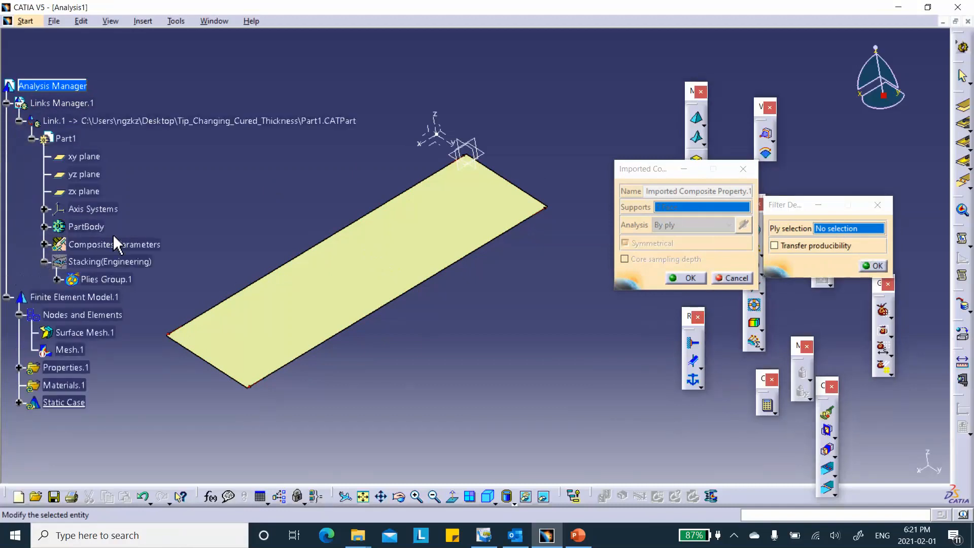
pyautogui.click(117, 280)
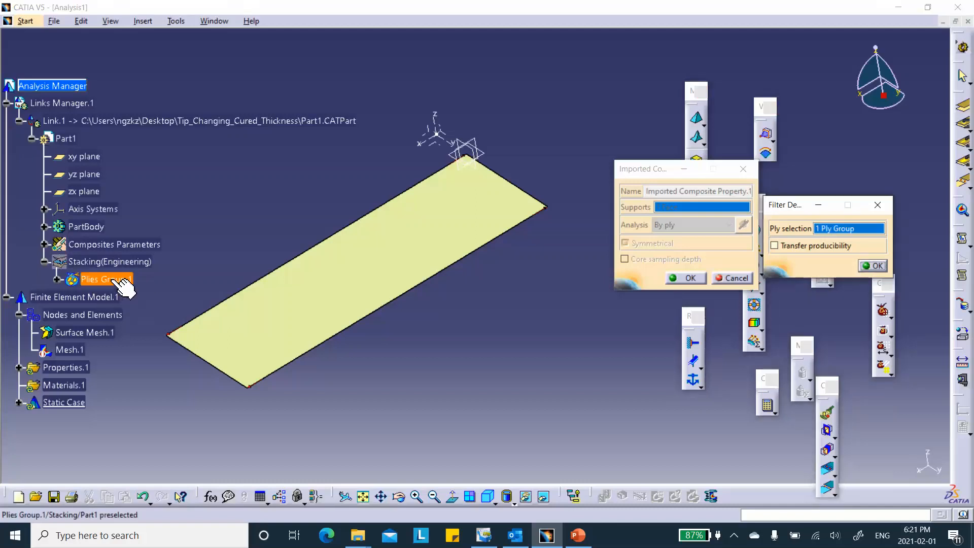
pyautogui.click(872, 265)
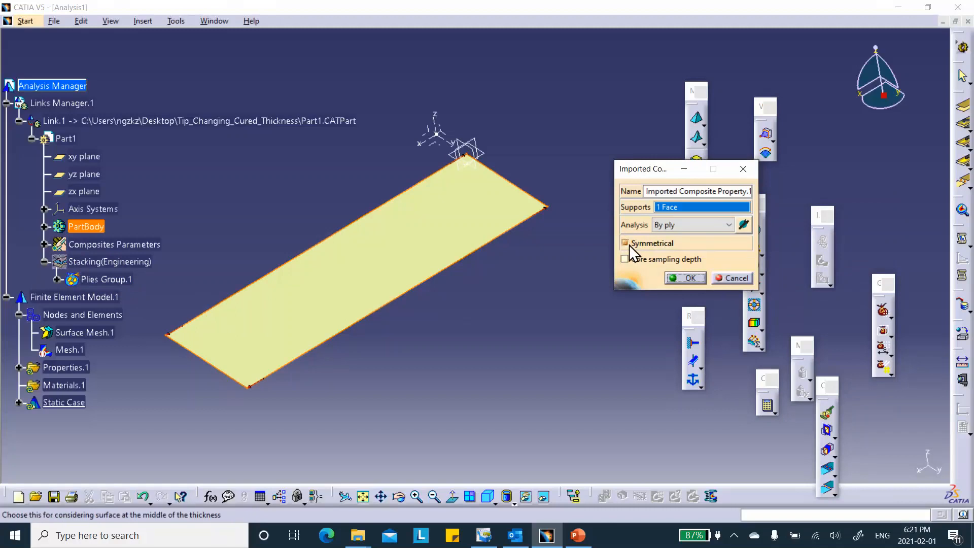
pyautogui.click(686, 277)
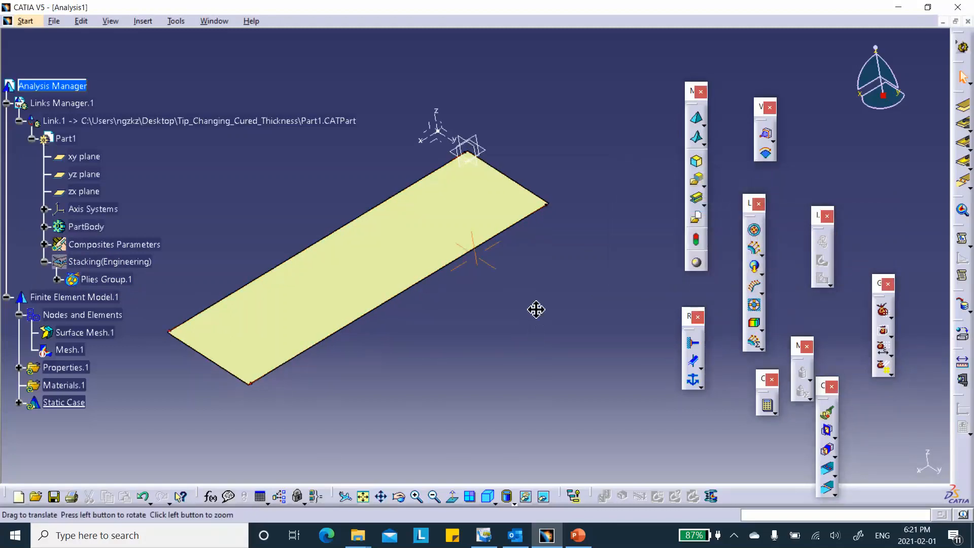
# Add an isostatic restraint to the model.
pyautogui.moveTo(539, 303); pyautogui.dragTo(564, 309, button='middle')
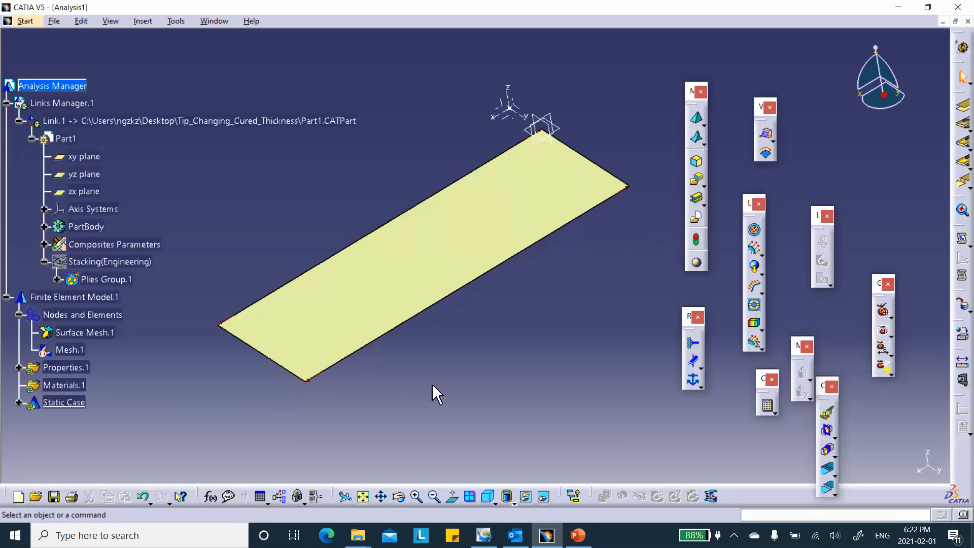
pyautogui.click(693, 382)
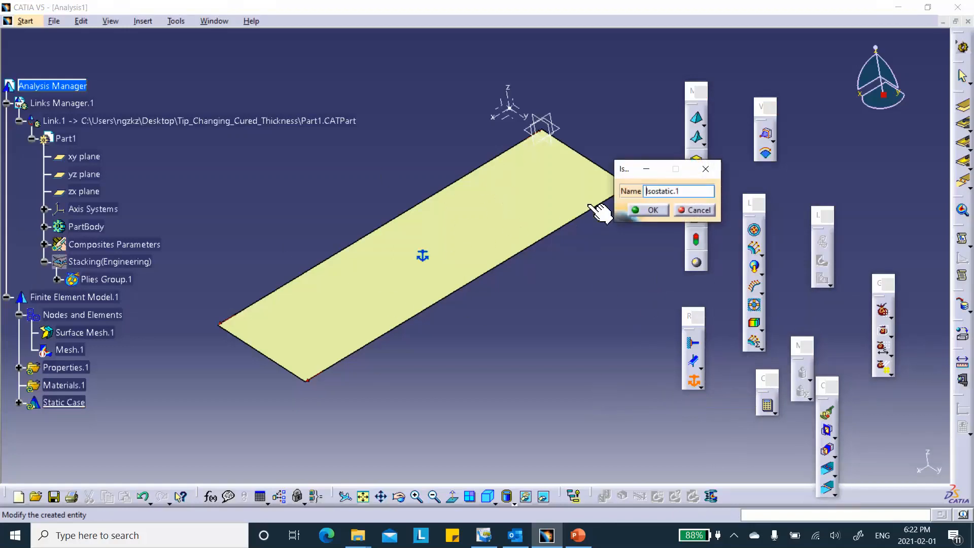
pyautogui.click(650, 209)
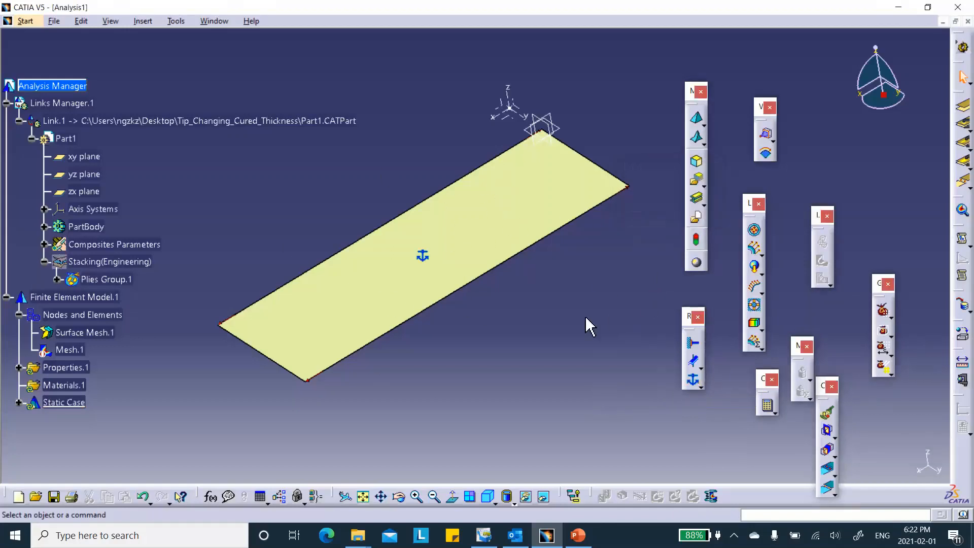
# Compute the complete analysis with the All option and accept the estimated computation resources.
pyautogui.click(767, 406)
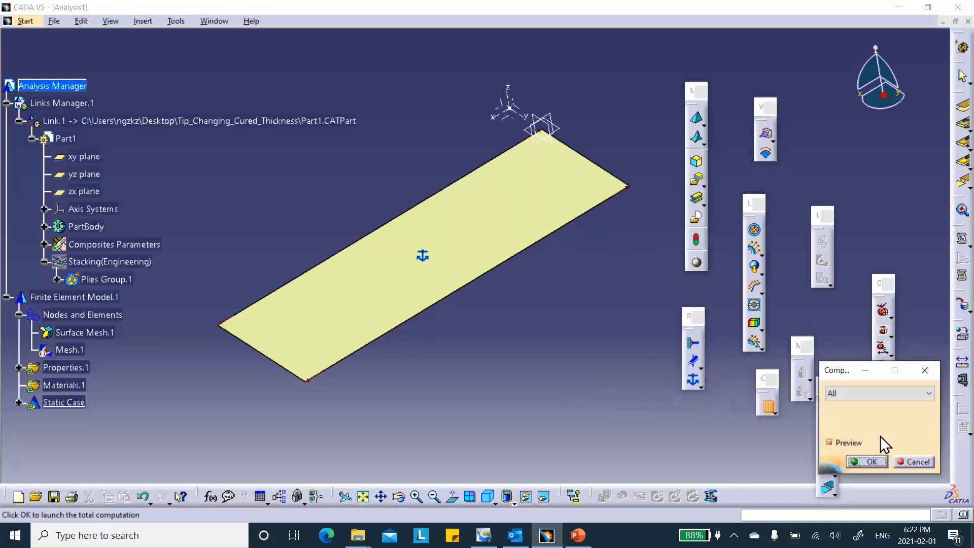
pyautogui.click(868, 462)
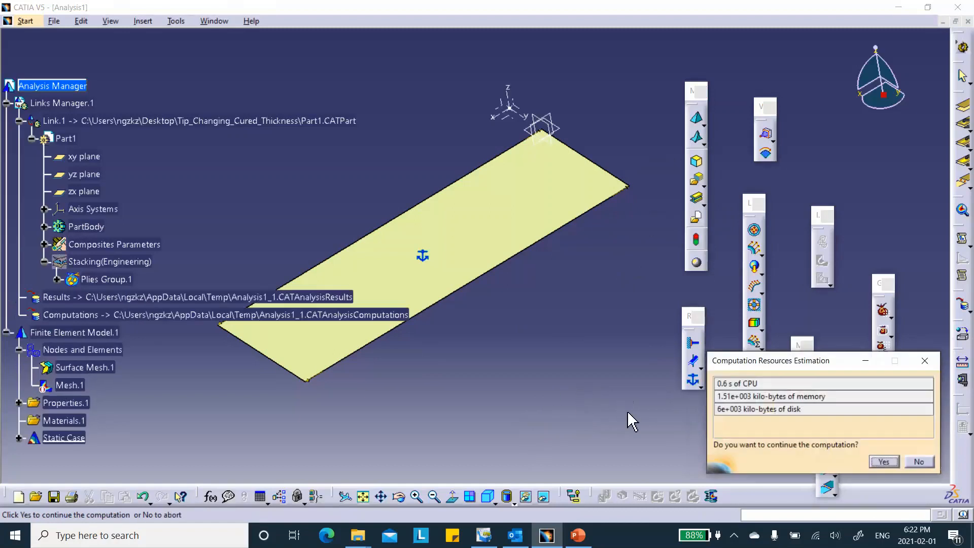
pyautogui.click(881, 461)
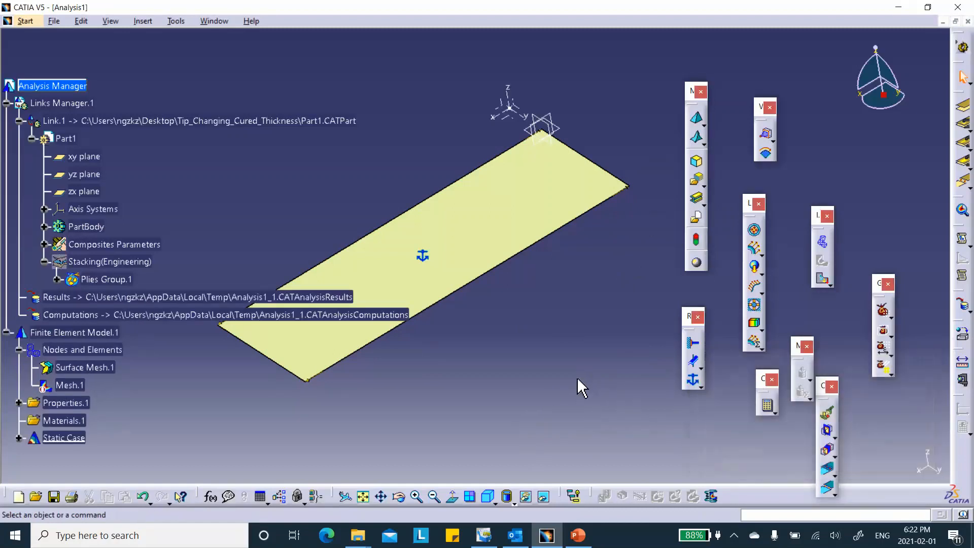
# Generate the deformed mesh image, show it in the standard top view and play its deformation animation.
pyautogui.moveTo(474, 293); pyautogui.dragTo(528, 269, button='middle')
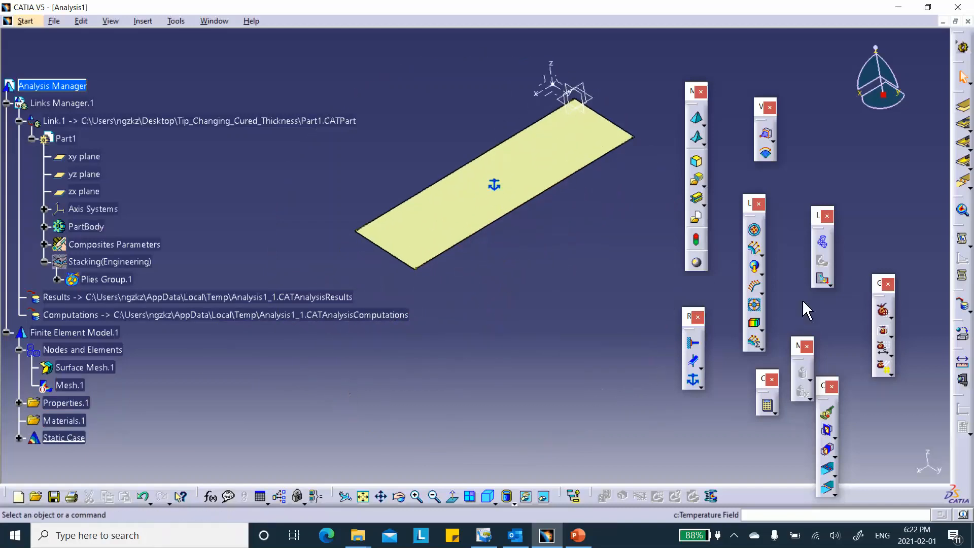
pyautogui.click(822, 243)
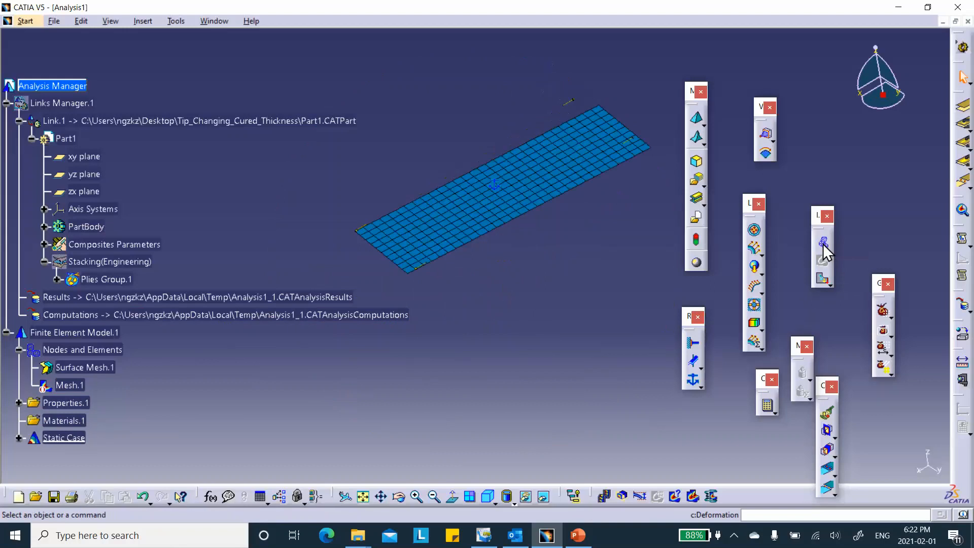
pyautogui.click(506, 496)
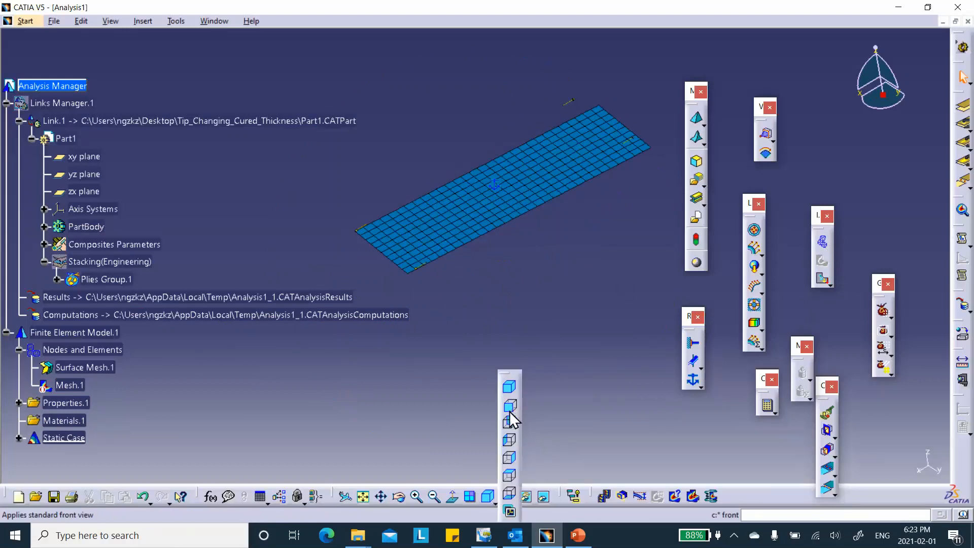
pyautogui.click(510, 476)
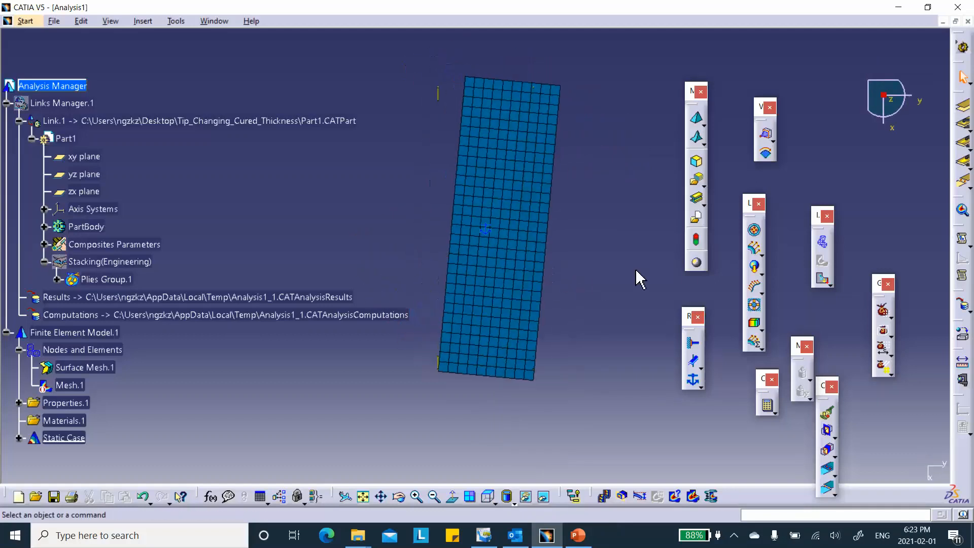
pyautogui.click(605, 496)
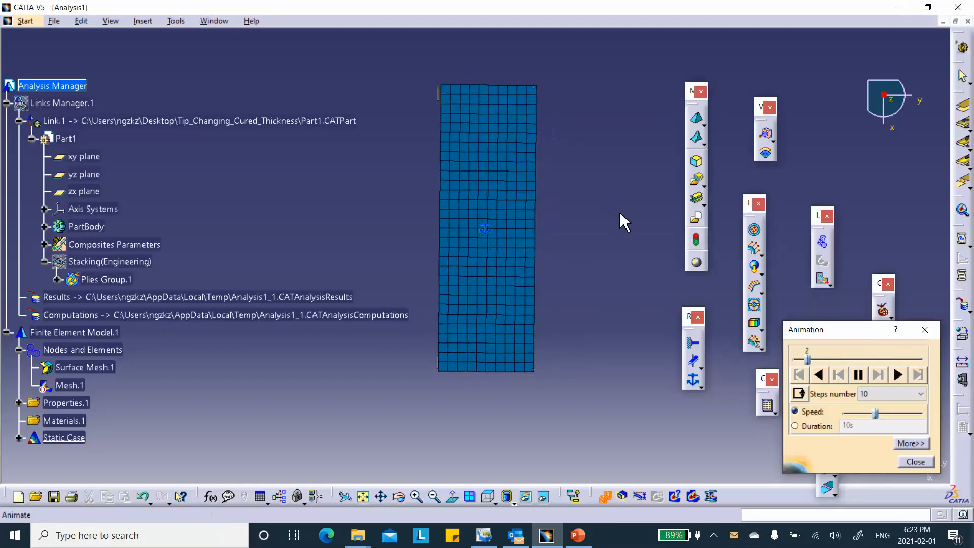
pyautogui.click(917, 460)
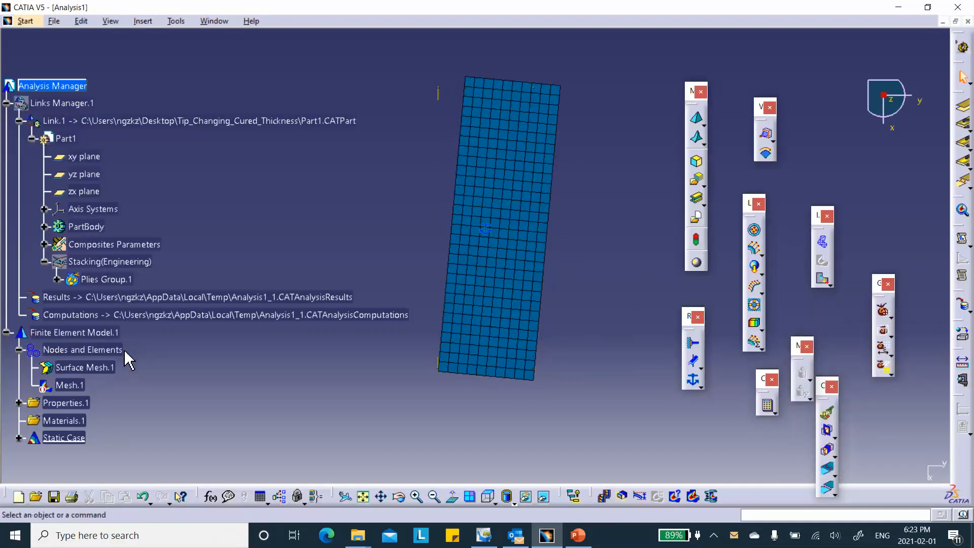
# Generate the Stress full tensor component (nodal values) image from Static Case Solution.1, filtering the available images by Stress.
pyautogui.scroll(-1, 127, 358)
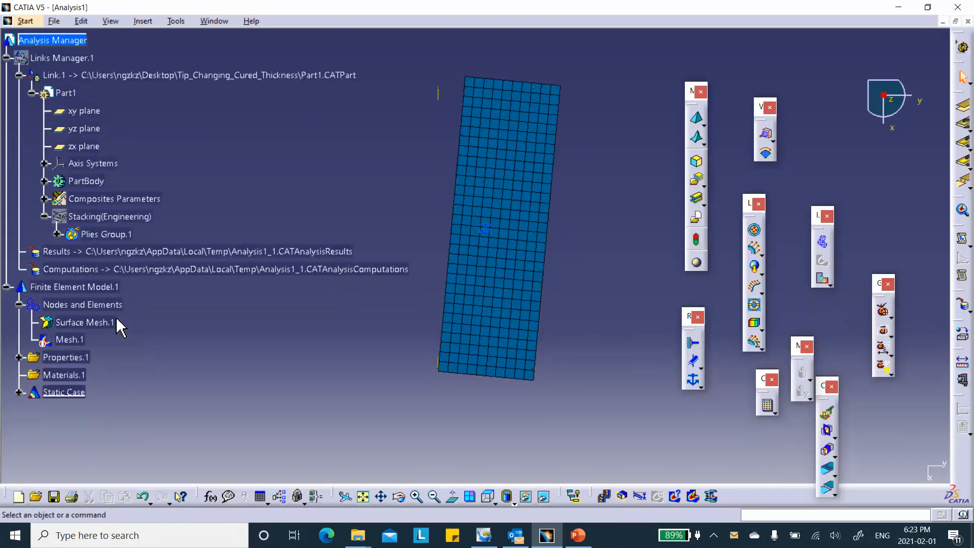
pyautogui.click(19, 393)
pyautogui.scroll(-1, 186, 346)
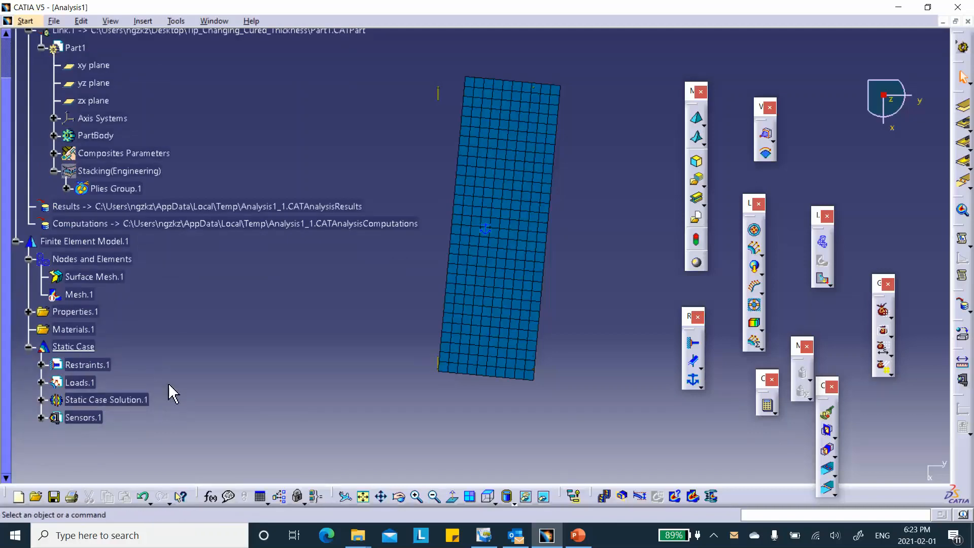
pyautogui.rightClick(122, 401)
pyautogui.click(152, 331)
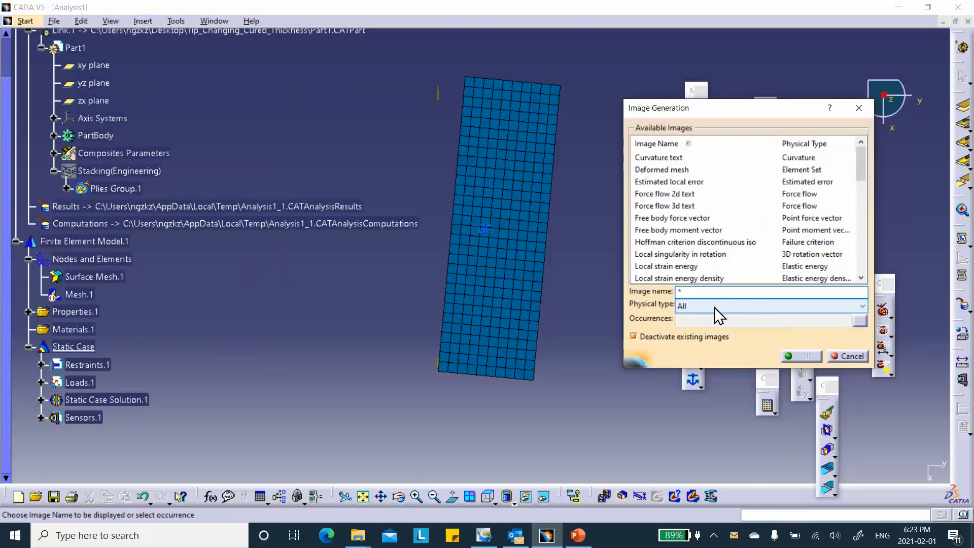
pyautogui.click(716, 306)
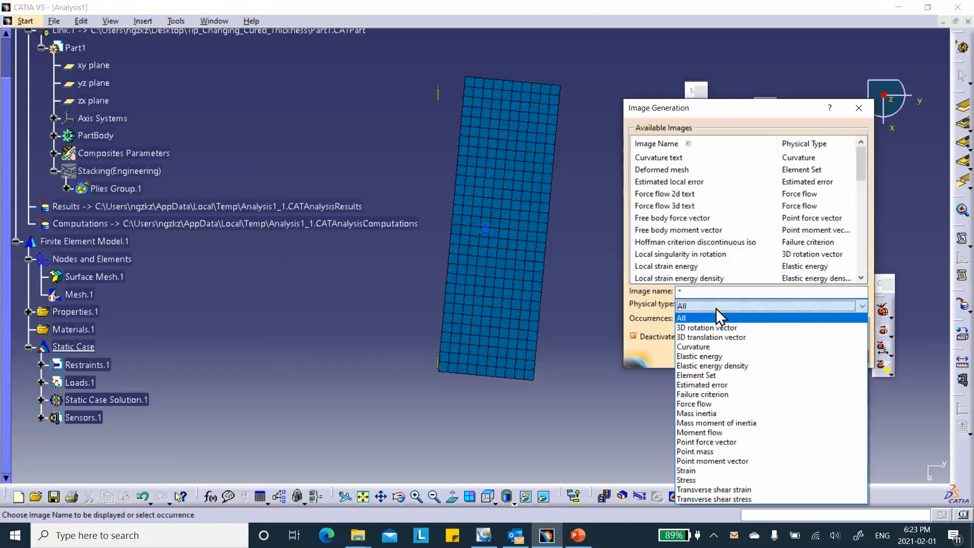
pyautogui.click(688, 480)
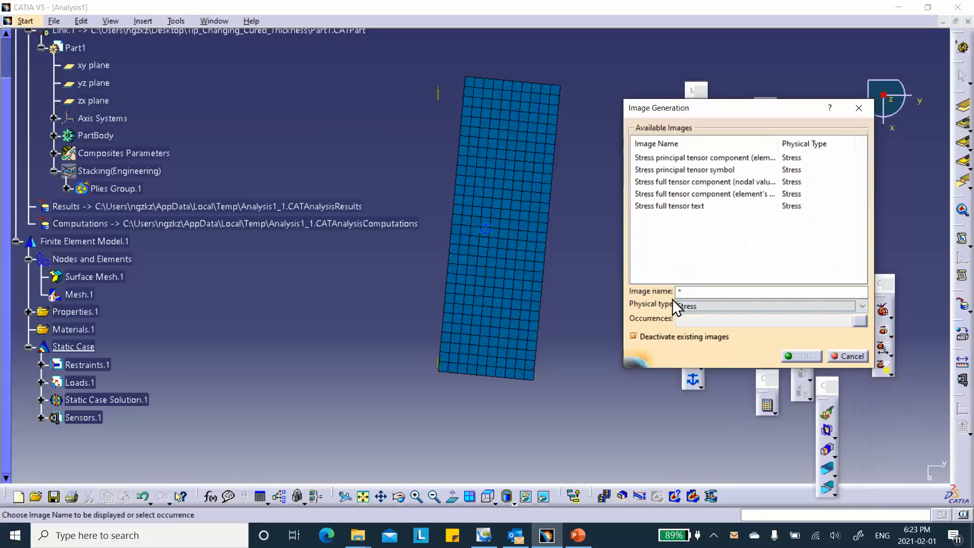
pyautogui.click(680, 184)
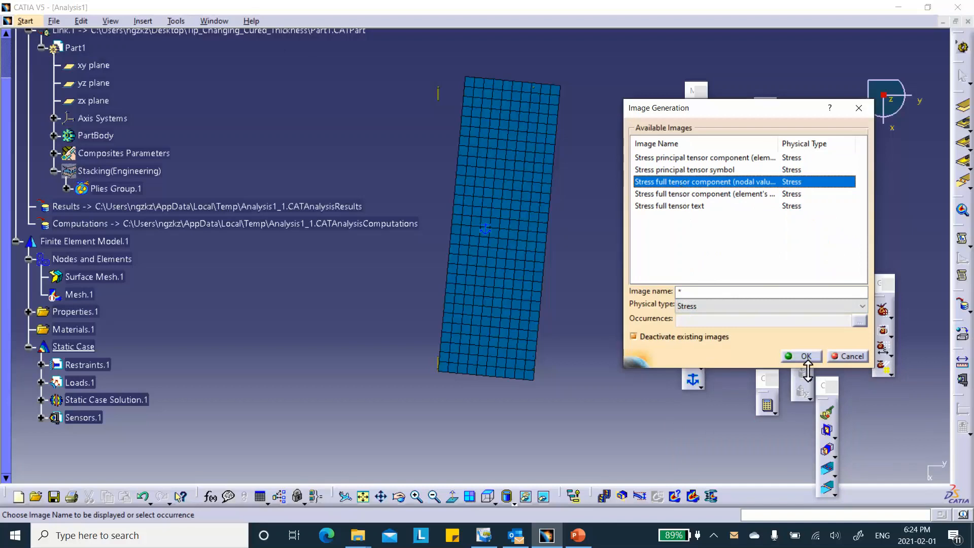
pyautogui.click(806, 356)
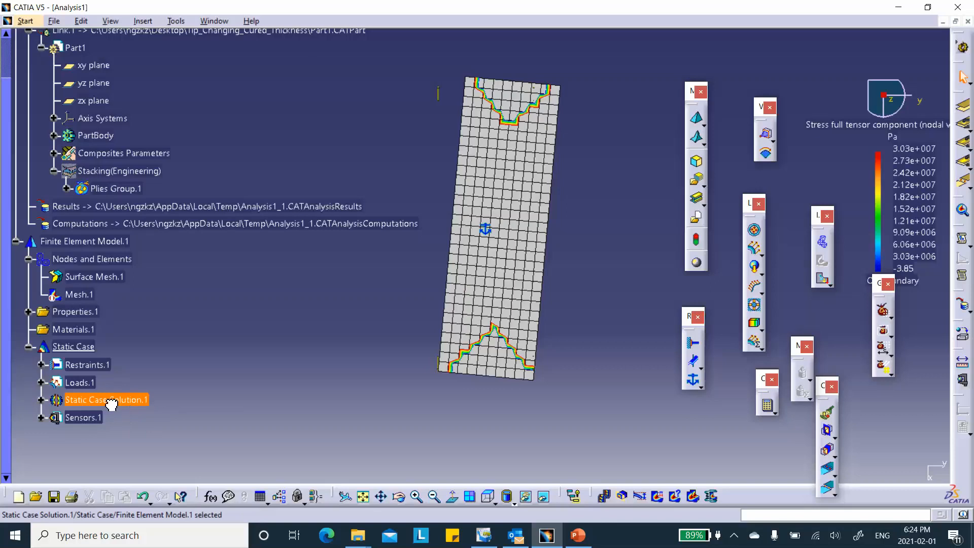
# Check the axis system and component filters of the Stress full tensor component image.
pyautogui.doubleClick(115, 402)
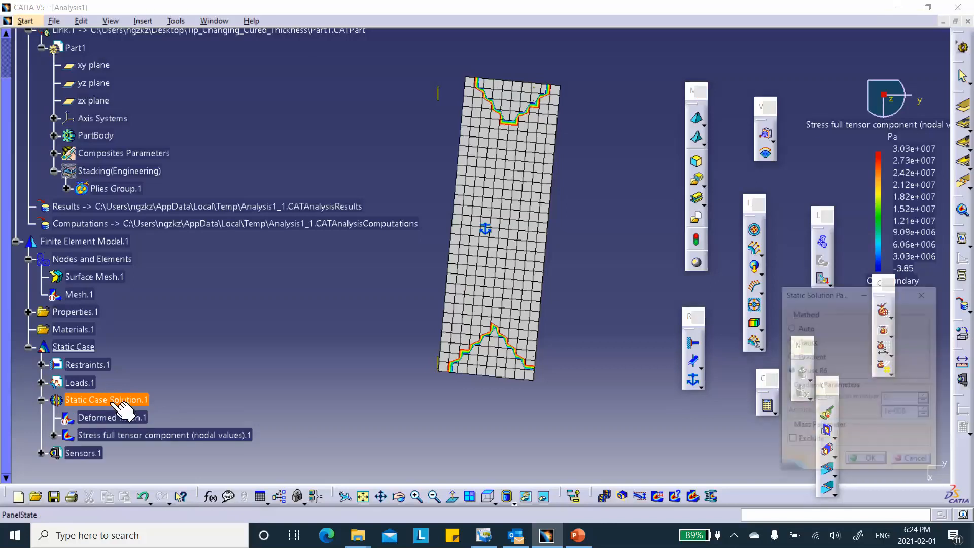
pyautogui.click(911, 461)
pyautogui.doubleClick(129, 435)
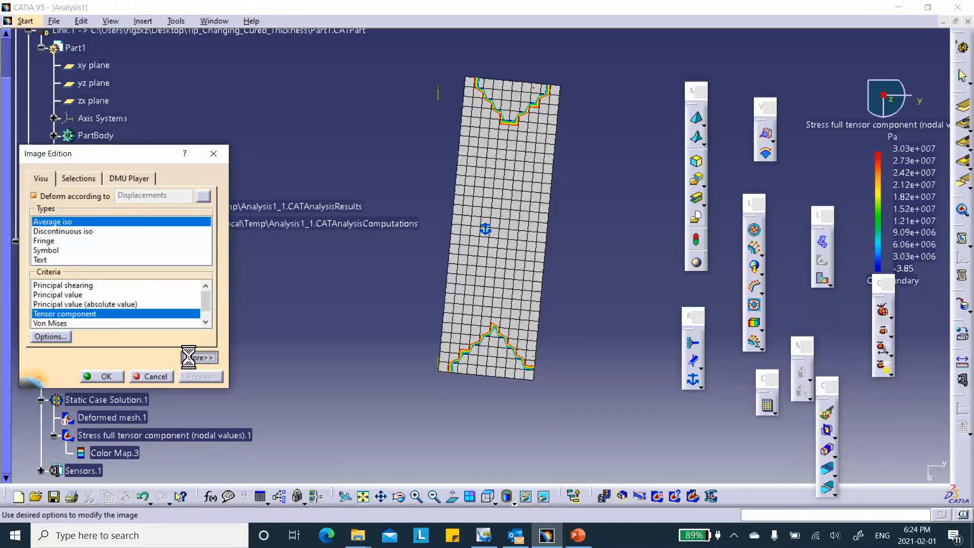
pyautogui.click(191, 354)
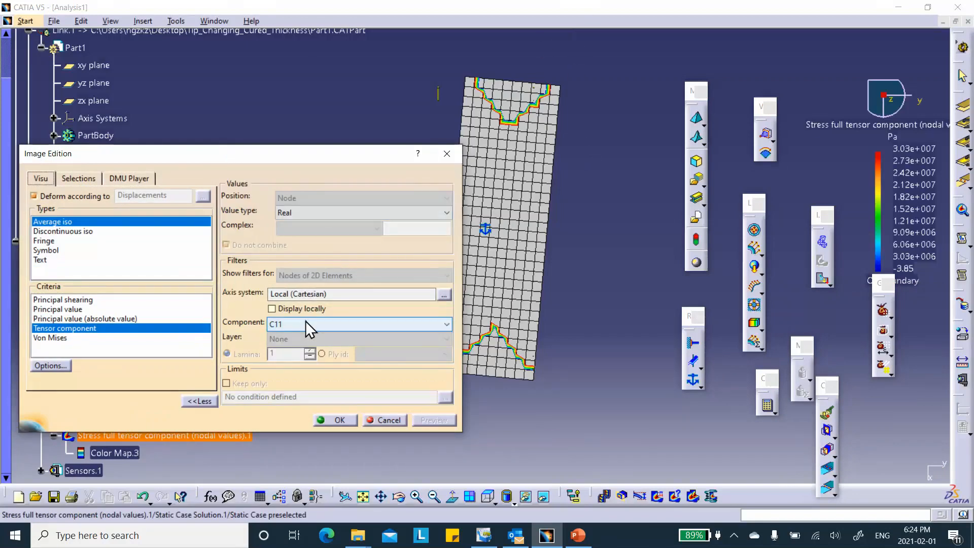
pyautogui.click(335, 419)
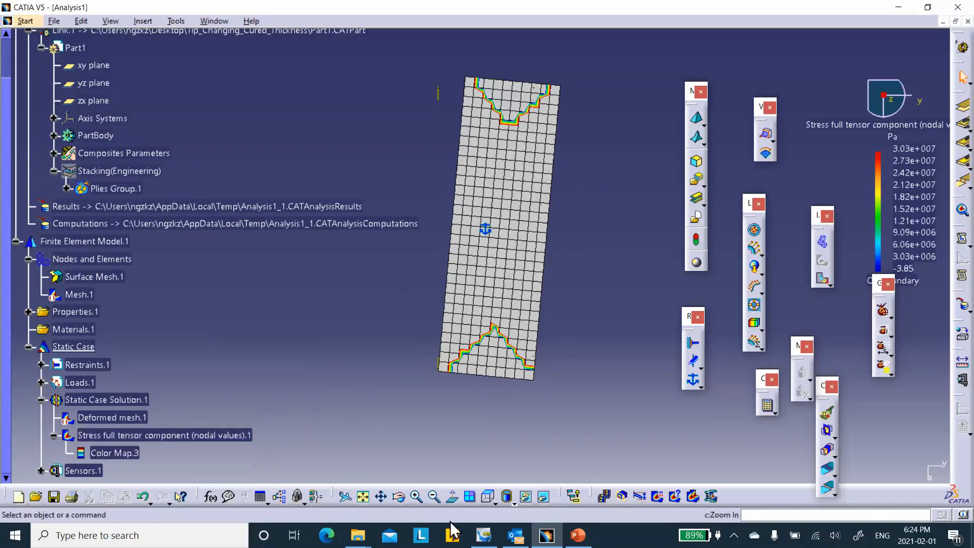
# Display the stress plot as a continuous colour map using the material shading mode, and view it obliquely.
pyautogui.click(509, 501)
pyautogui.click(524, 477)
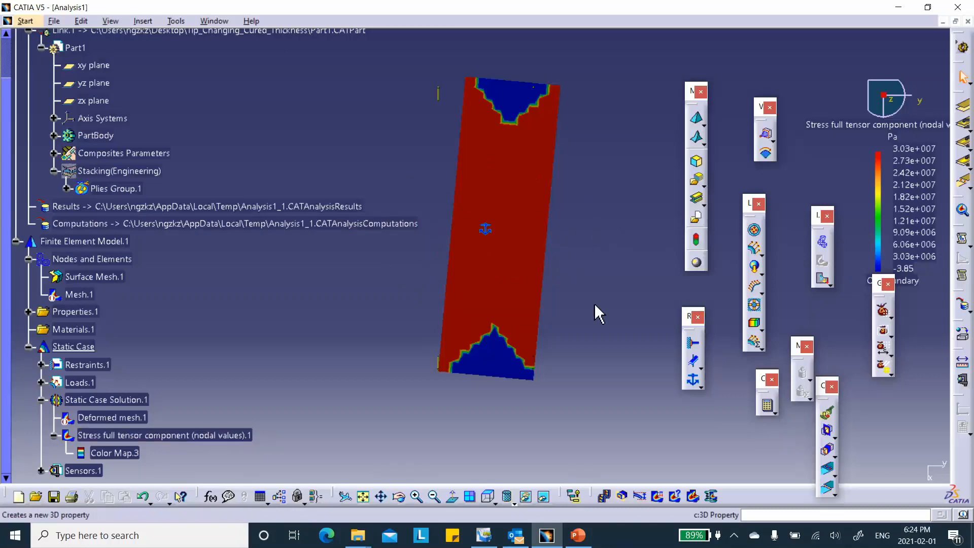
pyautogui.moveTo(548, 375); pyautogui.dragTo(583, 343, button='middle')
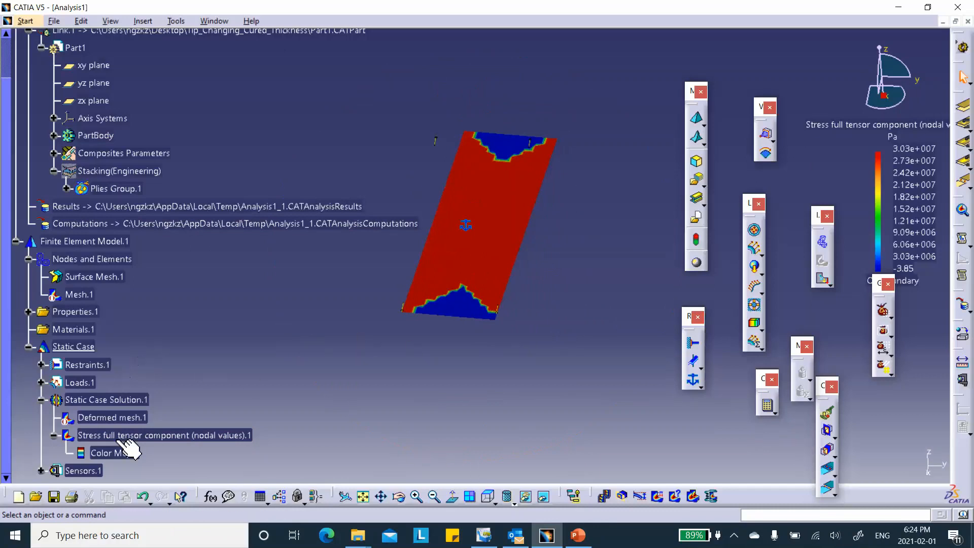
# Deactivate the Stress full tensor component image.
pyautogui.click(110, 436)
pyautogui.rightClick(109, 435)
pyautogui.click(138, 381)
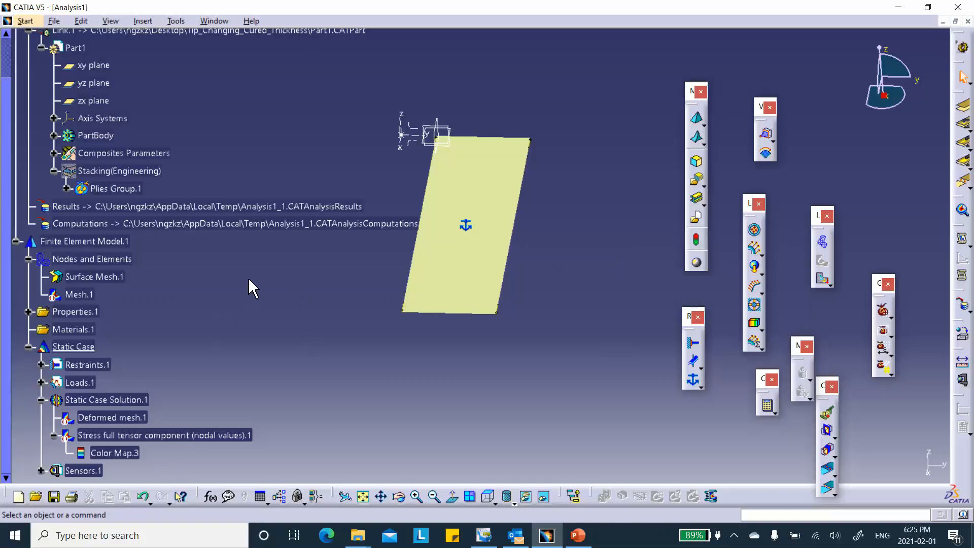
# Set the stress image's axis system to Global (Cartesian).
pyautogui.scroll(-3, 246, 285)
pyautogui.doubleClick(160, 390)
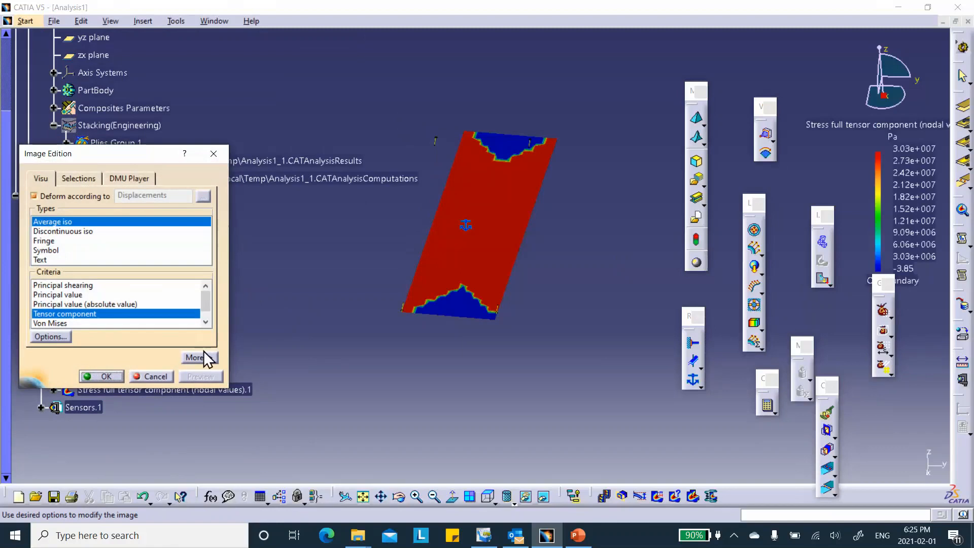
pyautogui.click(203, 356)
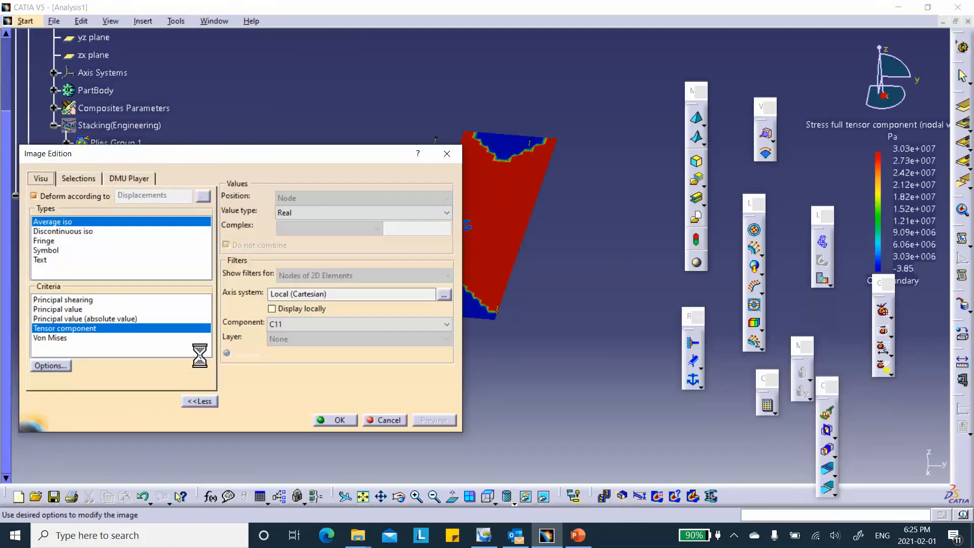
pyautogui.click(443, 295)
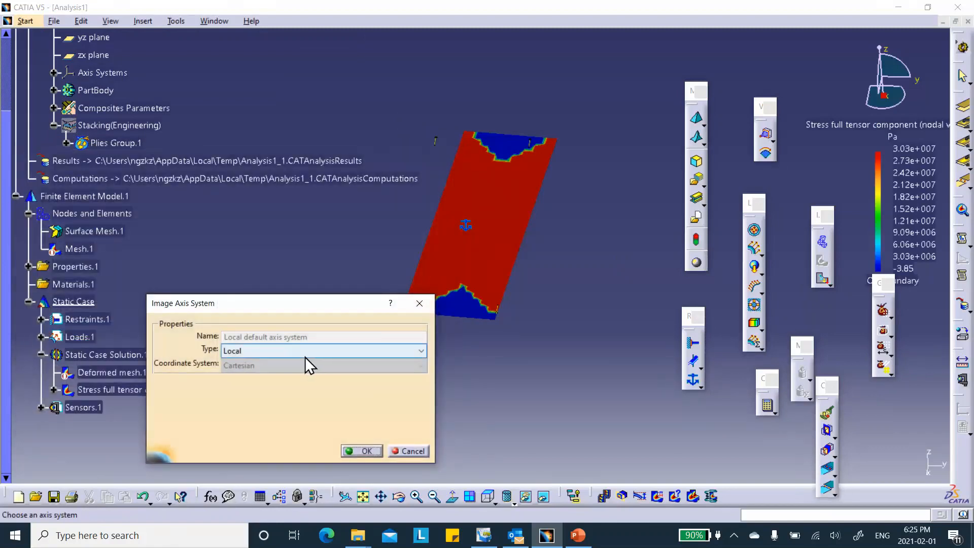
pyautogui.click(306, 358)
pyautogui.click(304, 390)
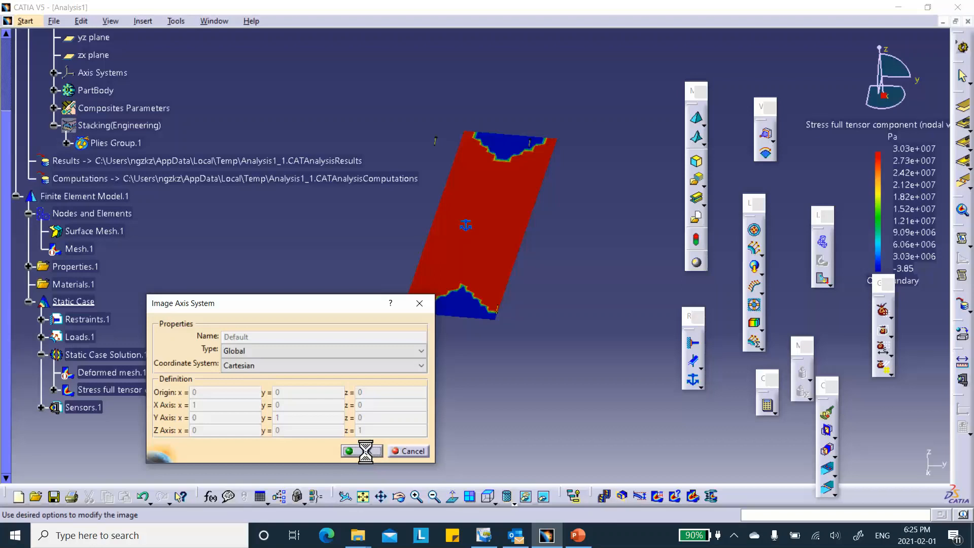
pyautogui.click(366, 451)
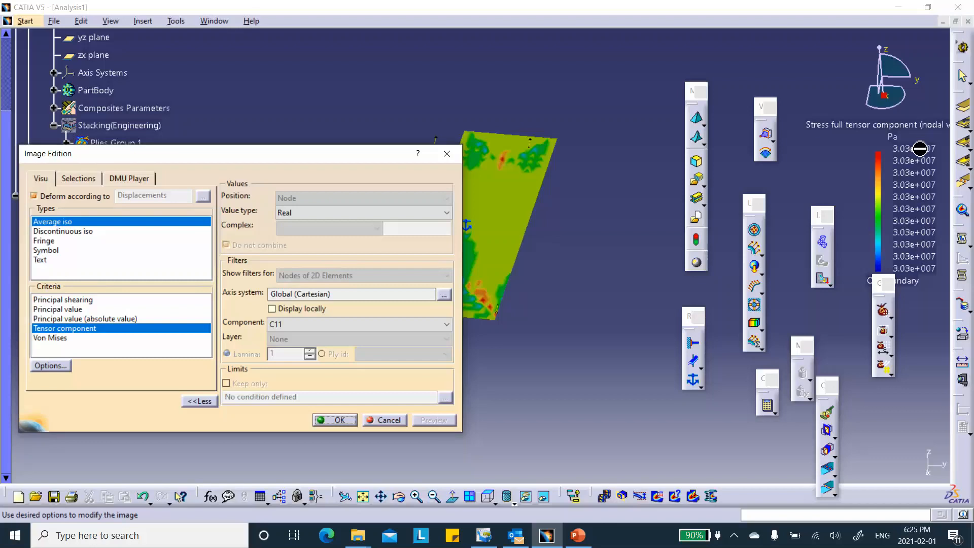
# Switch to PowerPoint to review the hand calculations on slide 4, and return to CATIA.
pyautogui.click(578, 535)
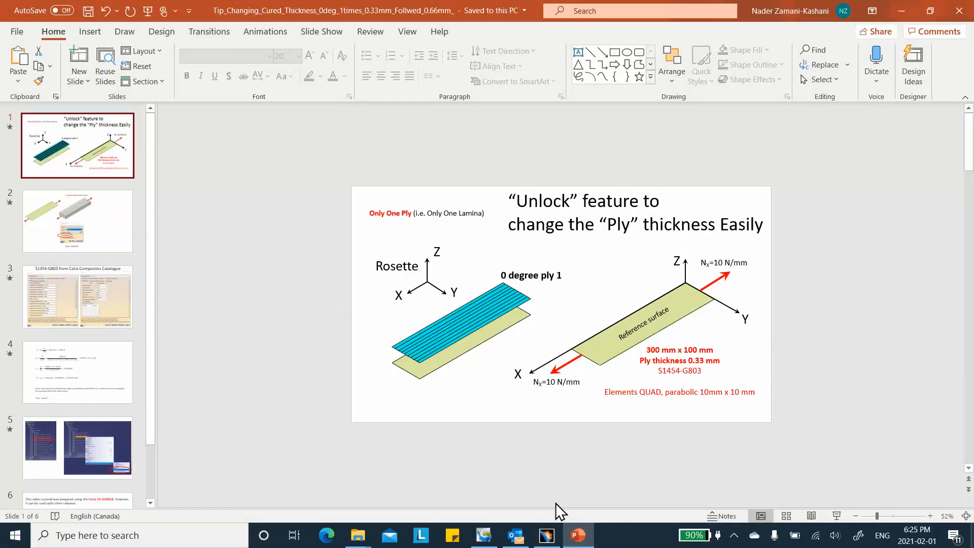
pyautogui.click(94, 381)
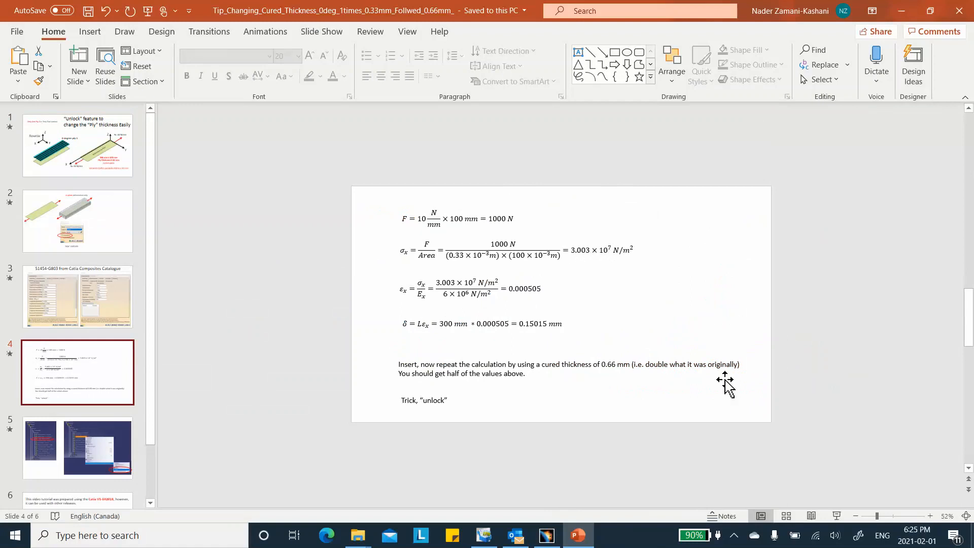
pyautogui.click(547, 535)
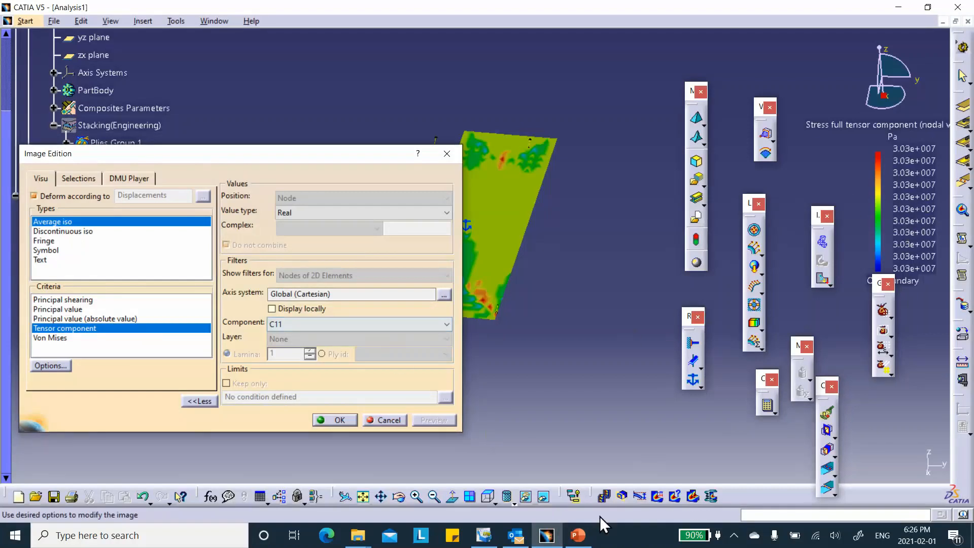
# Correct the σx result on slide 4 in PowerPoint to 3.03 × 10⁷ N/m², and accept the stress image settings in CATIA.
pyautogui.click(577, 538)
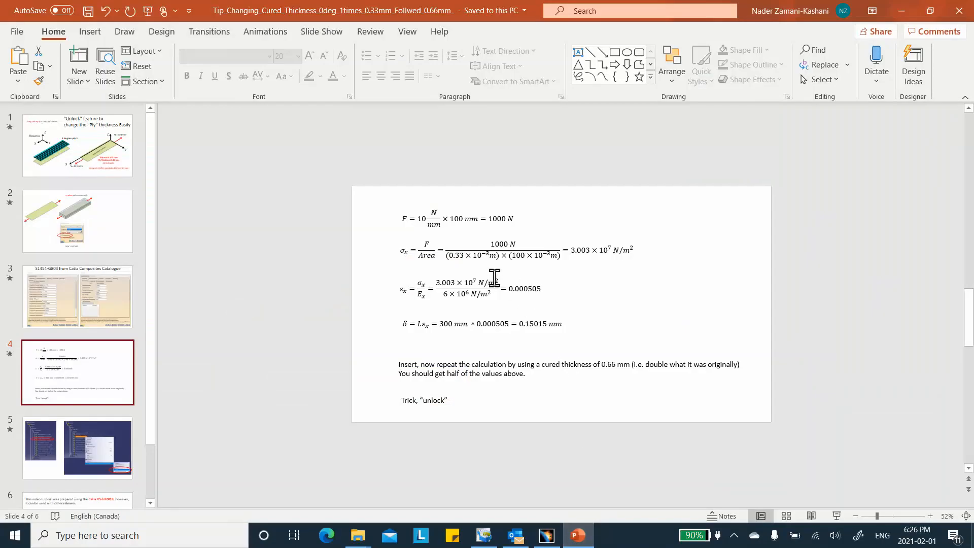
pyautogui.click(583, 249)
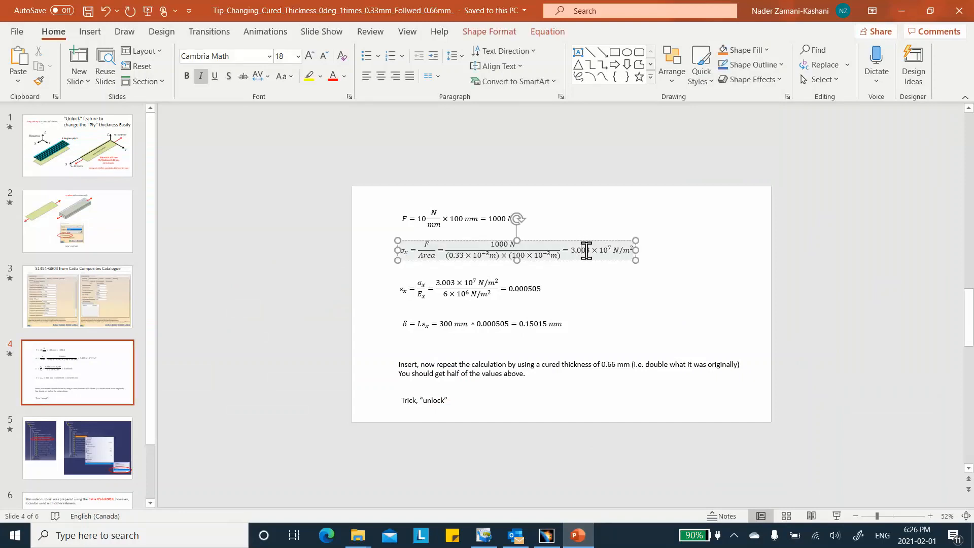
pyautogui.press('BackSpace')
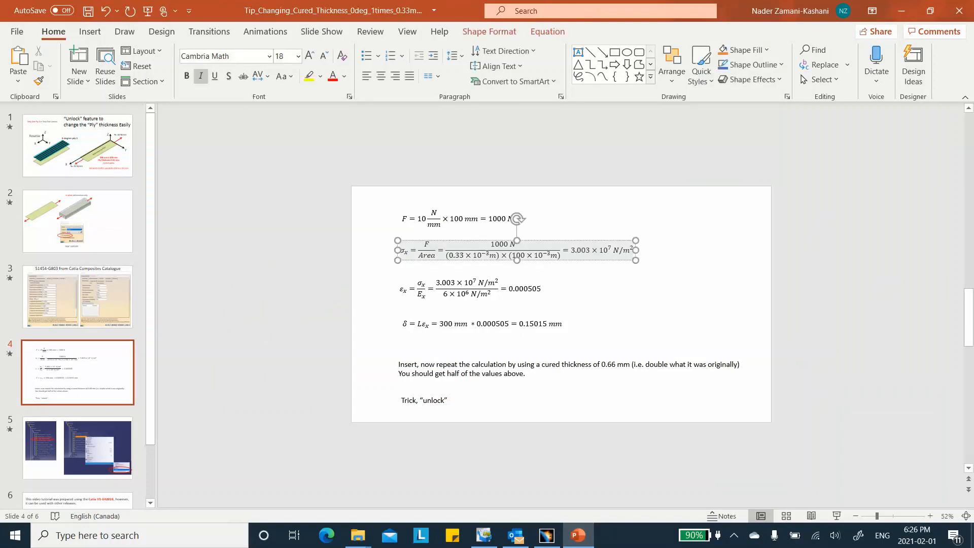
pyautogui.click(757, 278)
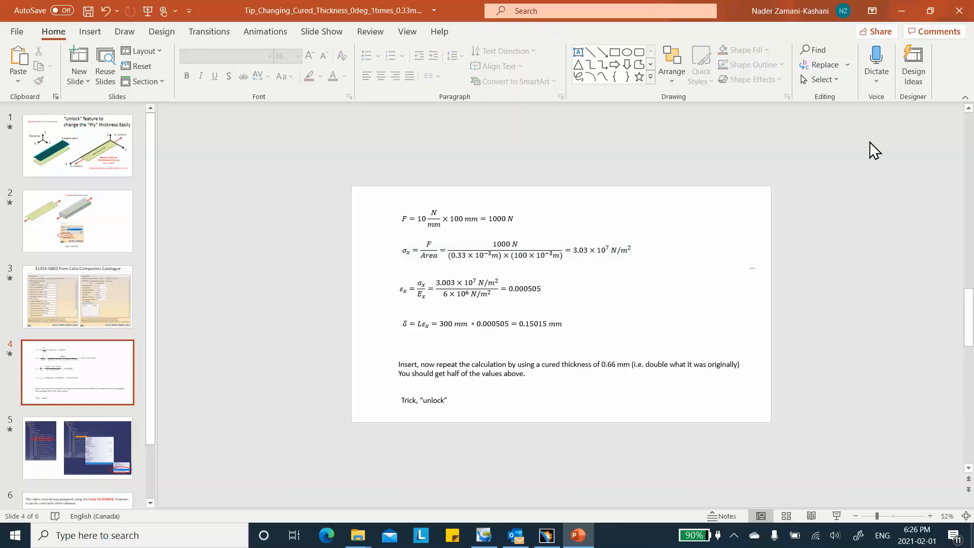
pyautogui.click(901, 13)
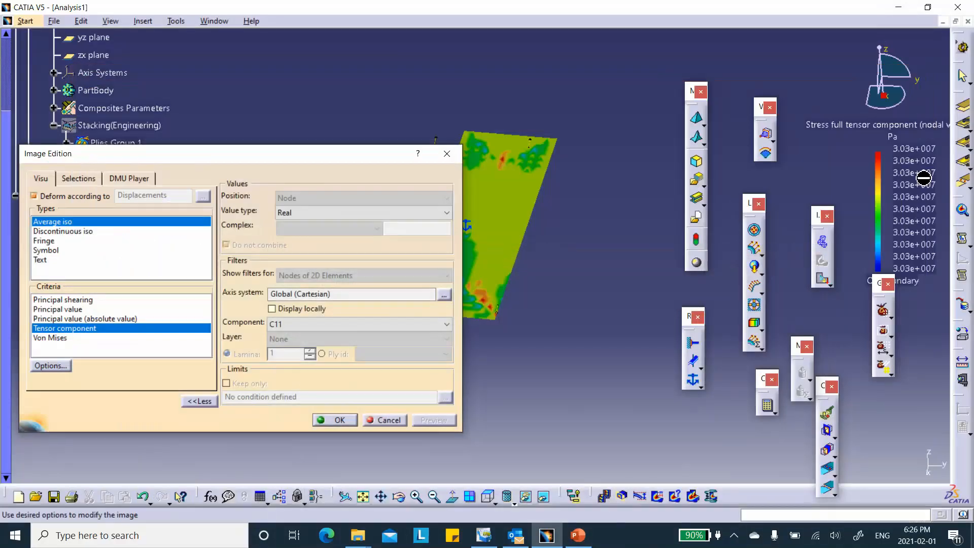
pyautogui.click(335, 420)
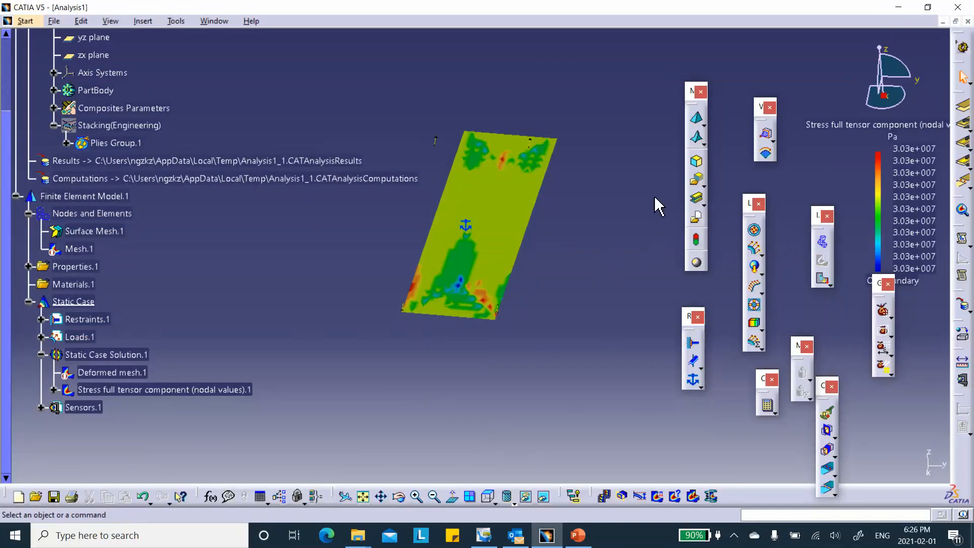
# Generate the Strain full tensor component (nodal values) image from Static Case Solution.1, filtering the available images by Strain.
pyautogui.click(205, 390)
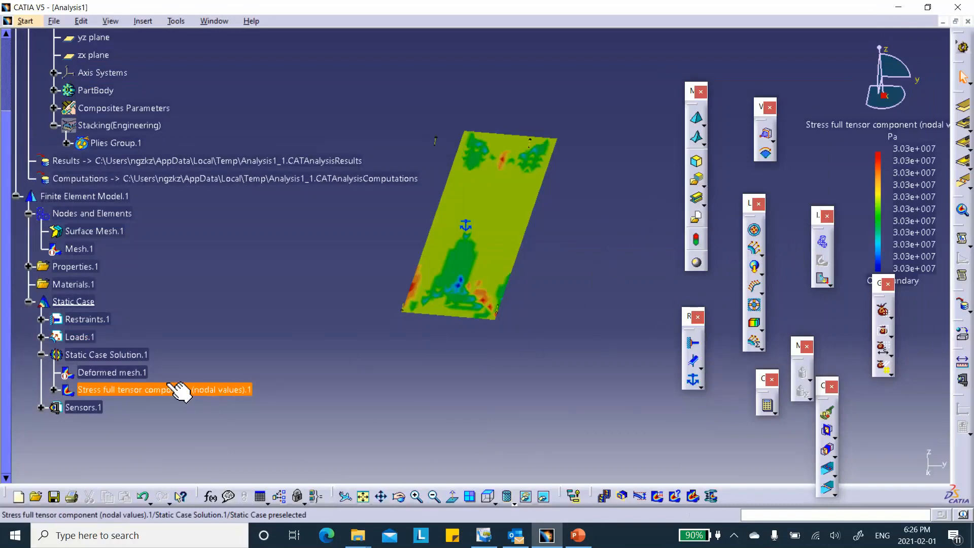
pyautogui.click(124, 355)
pyautogui.rightClick(116, 356)
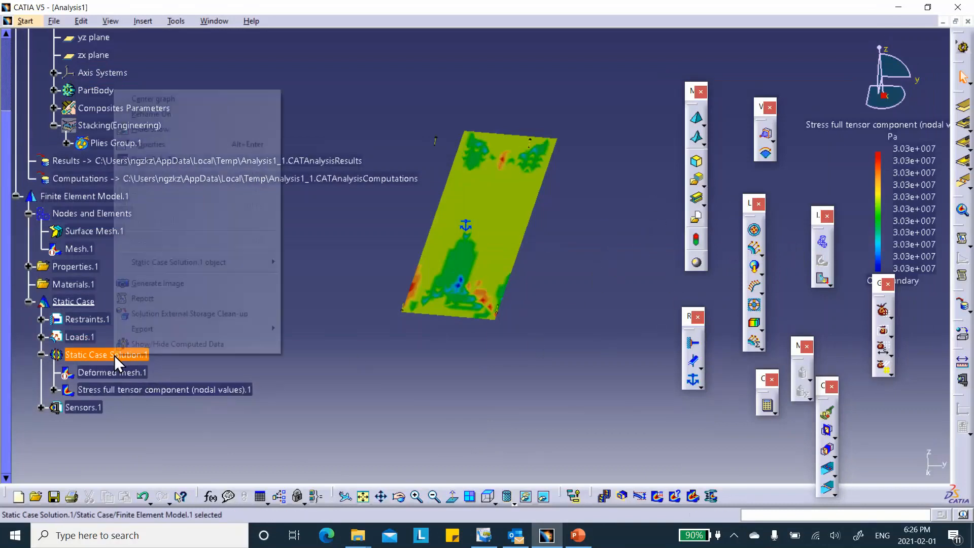
pyautogui.click(161, 294)
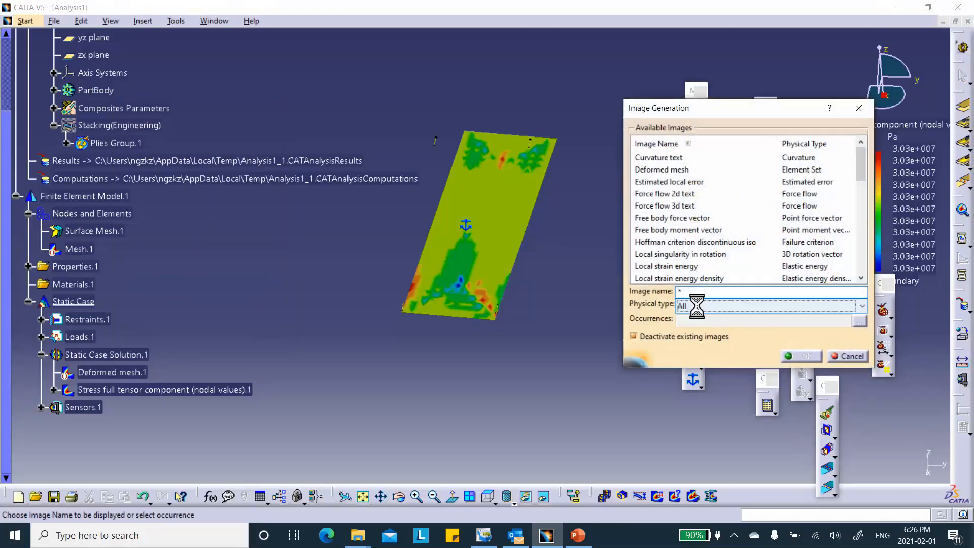
pyautogui.click(693, 306)
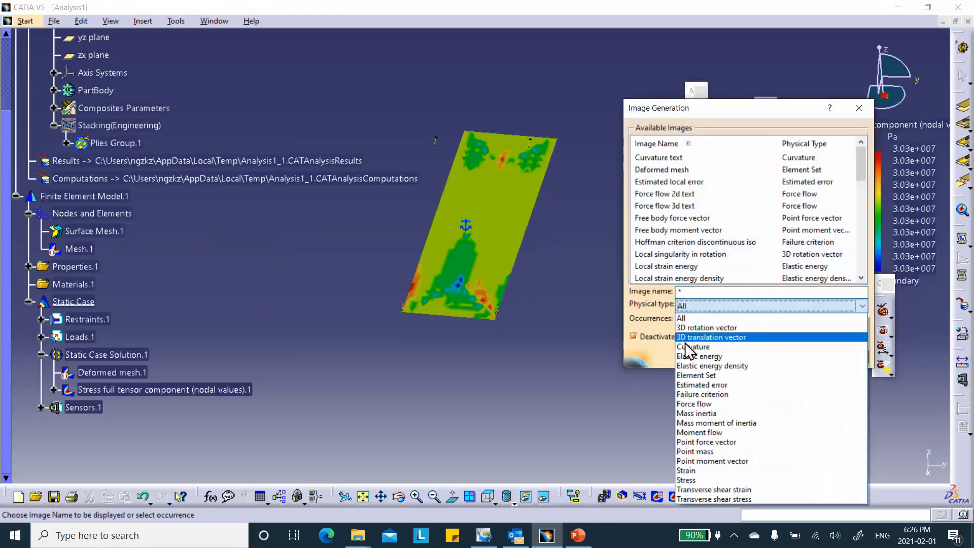
pyautogui.click(702, 471)
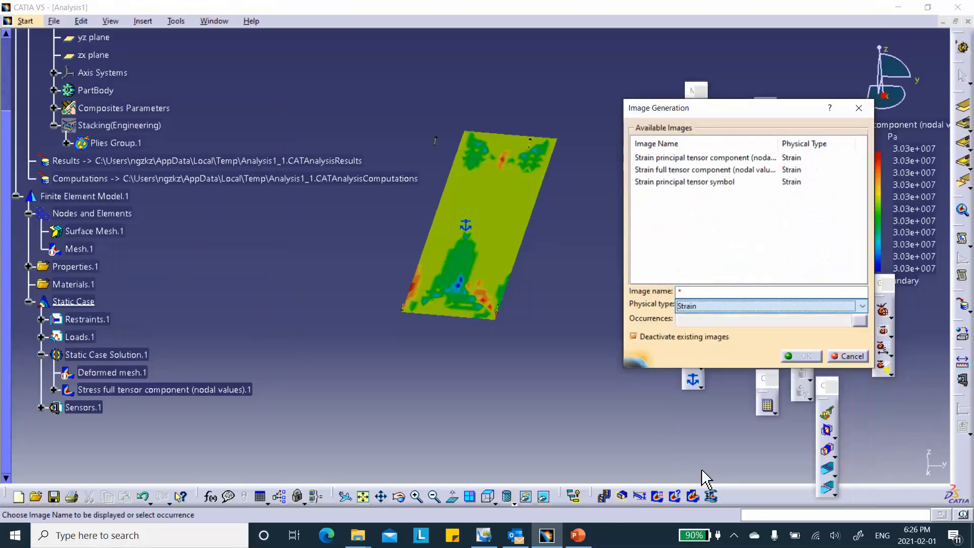
pyautogui.click(702, 169)
pyautogui.click(801, 356)
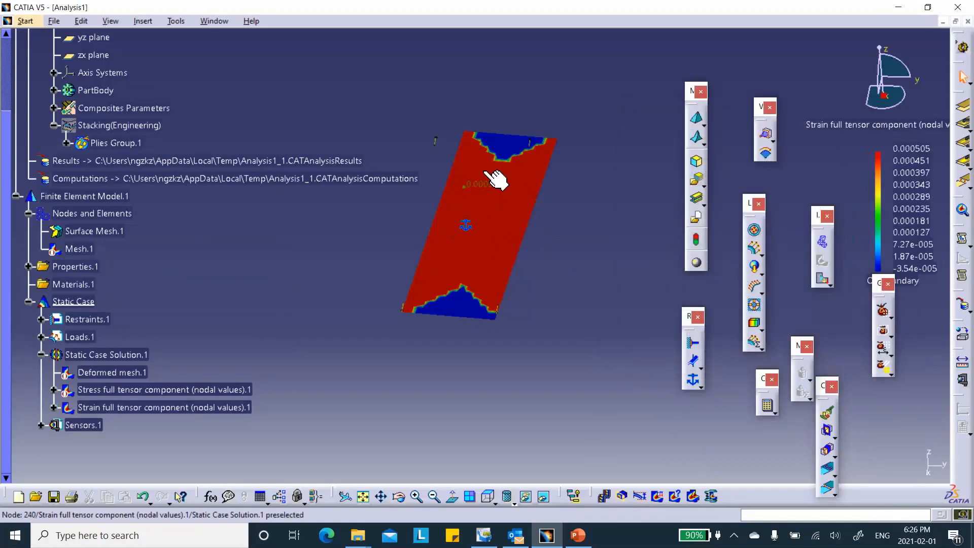
# Set the strain image's axis system to Global (Cartesian).
pyautogui.click(491, 226)
pyautogui.doubleClick(507, 219)
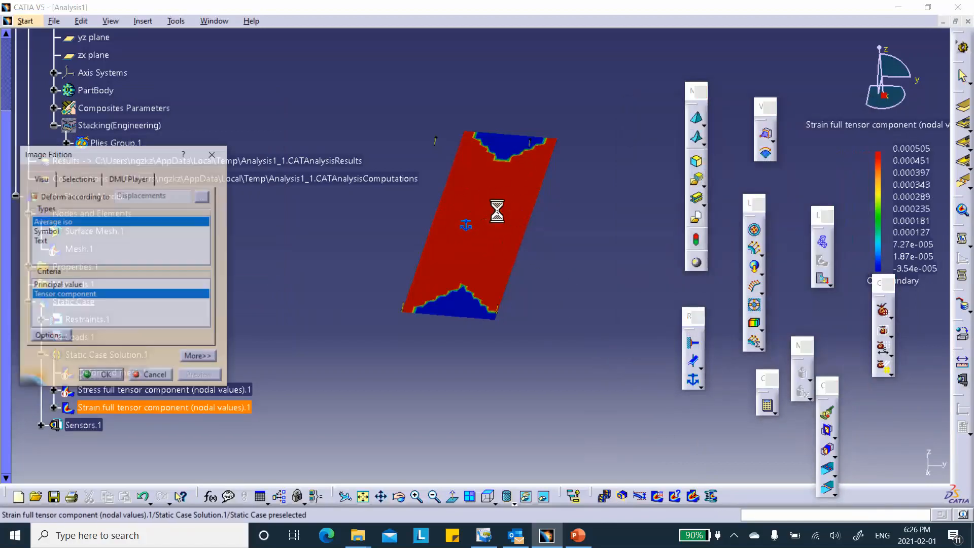
pyautogui.click(199, 358)
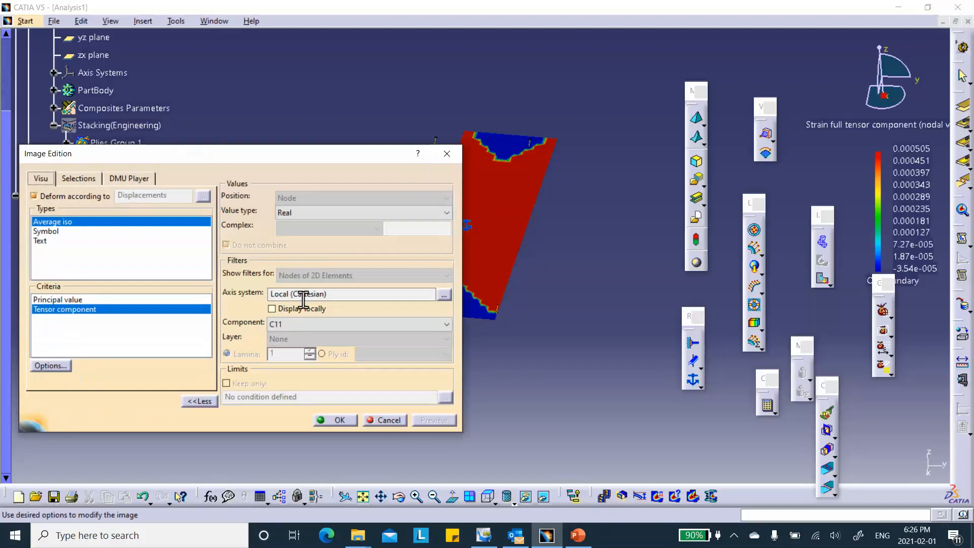
pyautogui.click(444, 295)
pyautogui.click(376, 352)
pyautogui.click(340, 364)
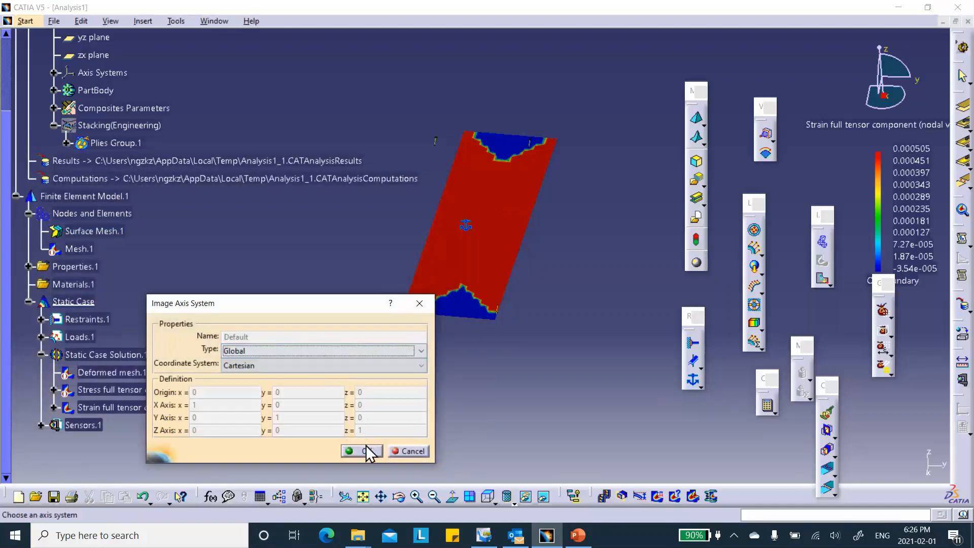
pyautogui.click(370, 453)
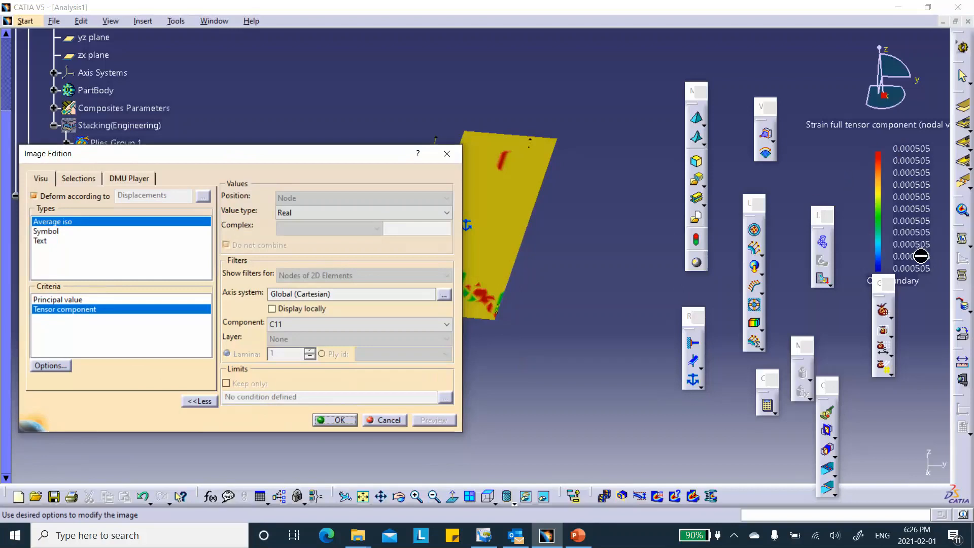
# Compare the strain with the hand calculation on slide 4 in PowerPoint, and accept the strain image settings in CATIA.
pyautogui.click(579, 535)
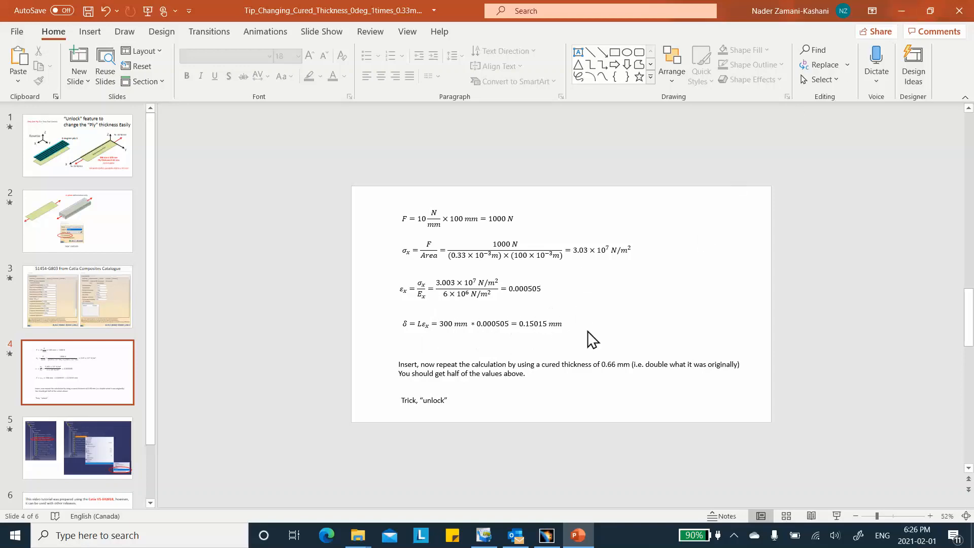
pyautogui.click(902, 11)
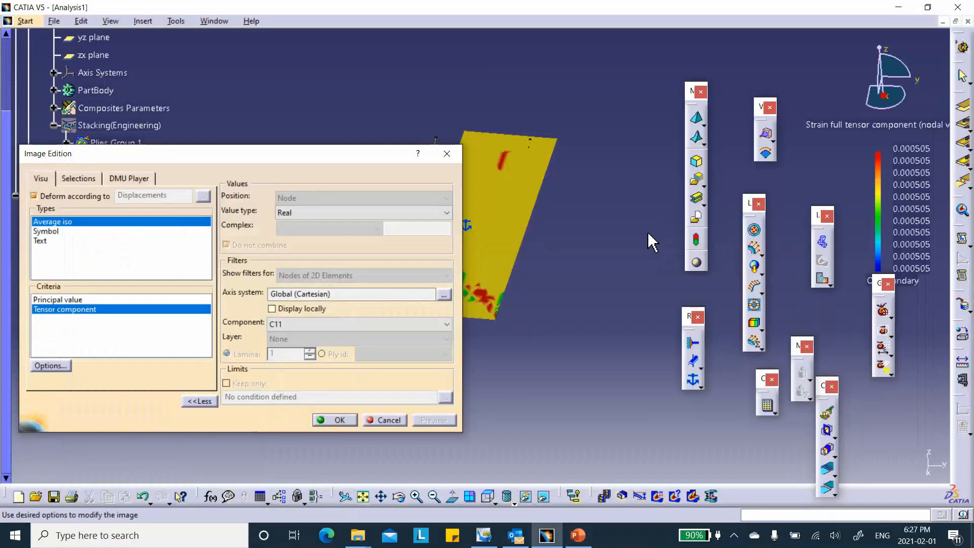
pyautogui.click(339, 420)
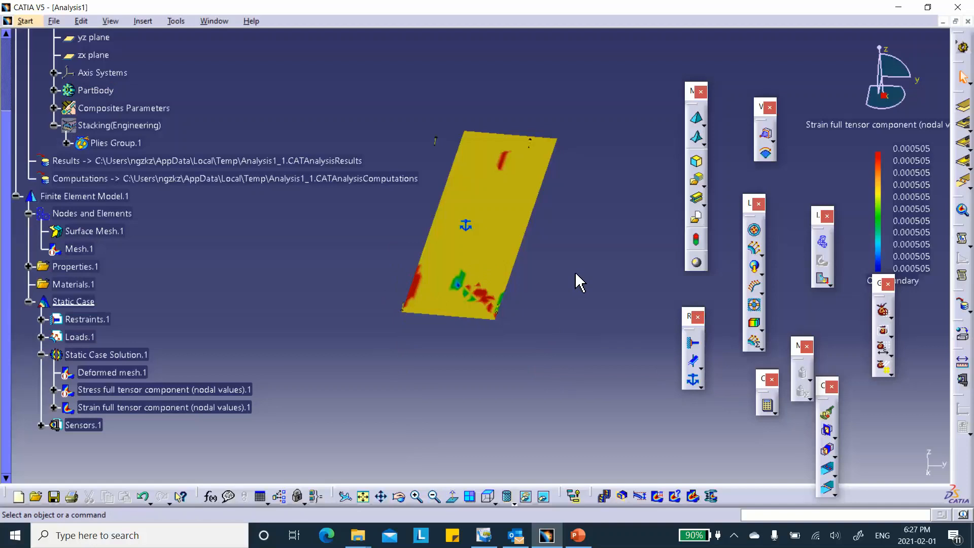
pyautogui.scroll(3, 239, 305)
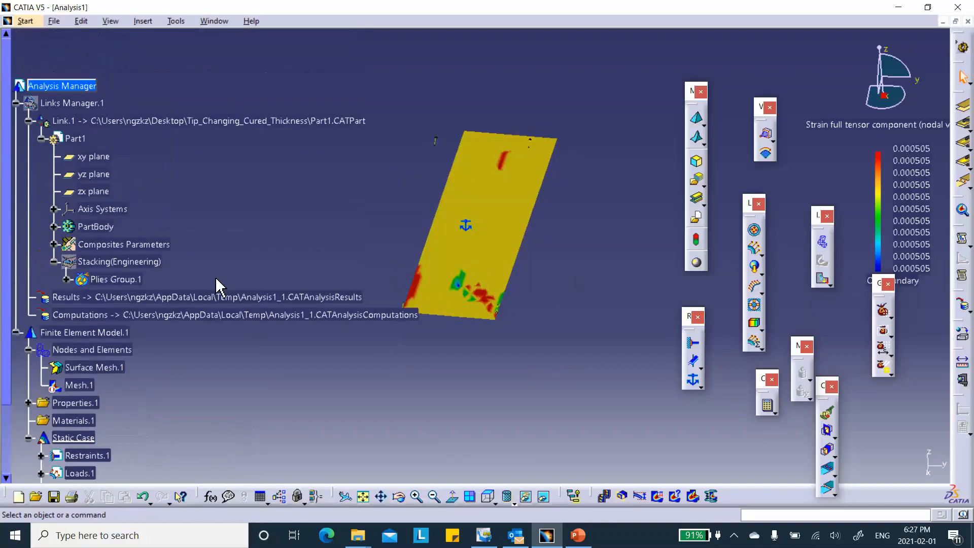
# Try to unlock the Cured Thickness parameter of S1454_G803 listed under Materials used in Composites Parameters.
pyautogui.click(54, 244)
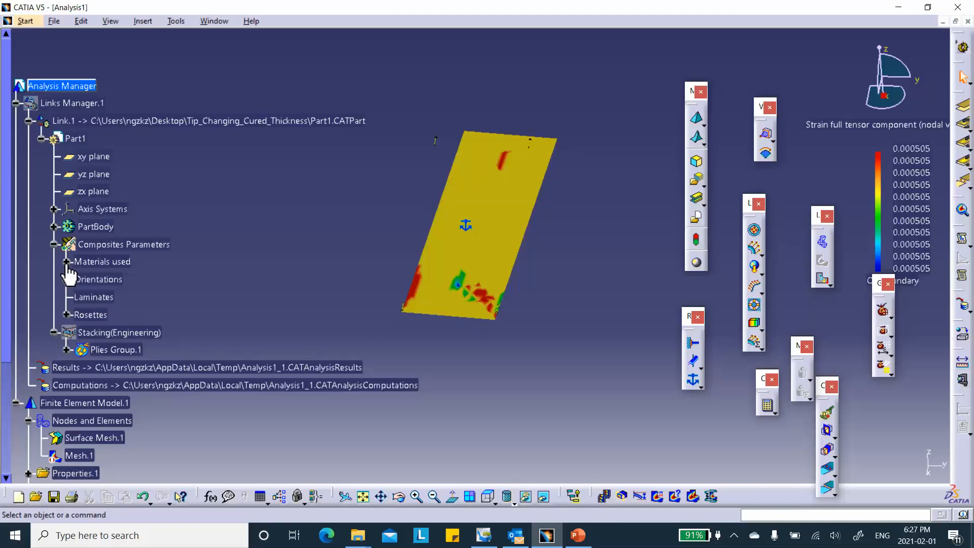
pyautogui.click(66, 261)
pyautogui.scroll(-1, 250, 229)
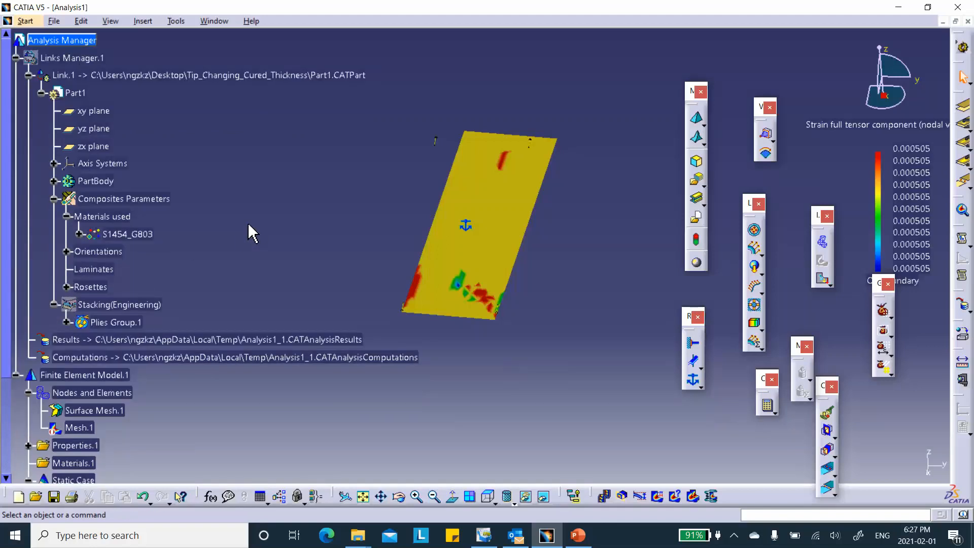
pyautogui.click(79, 234)
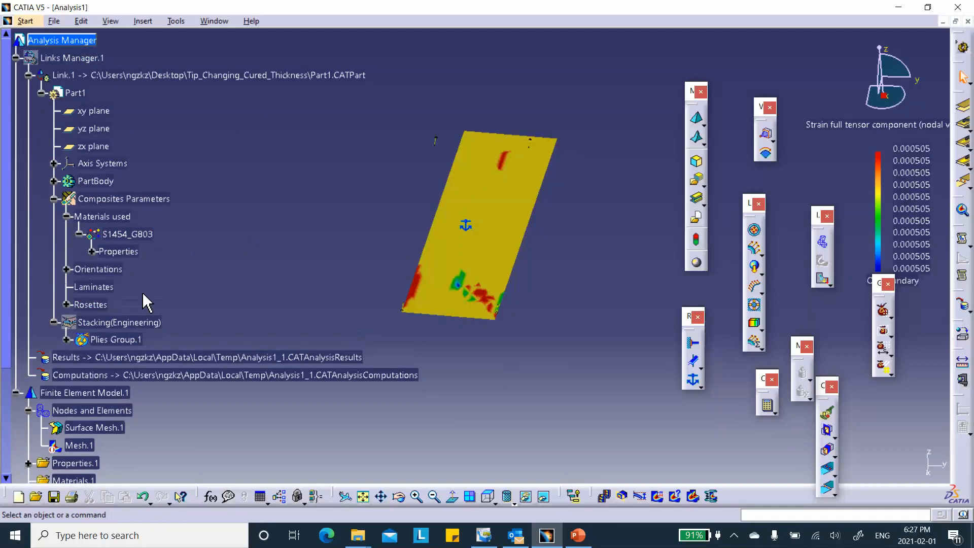
pyautogui.click(92, 252)
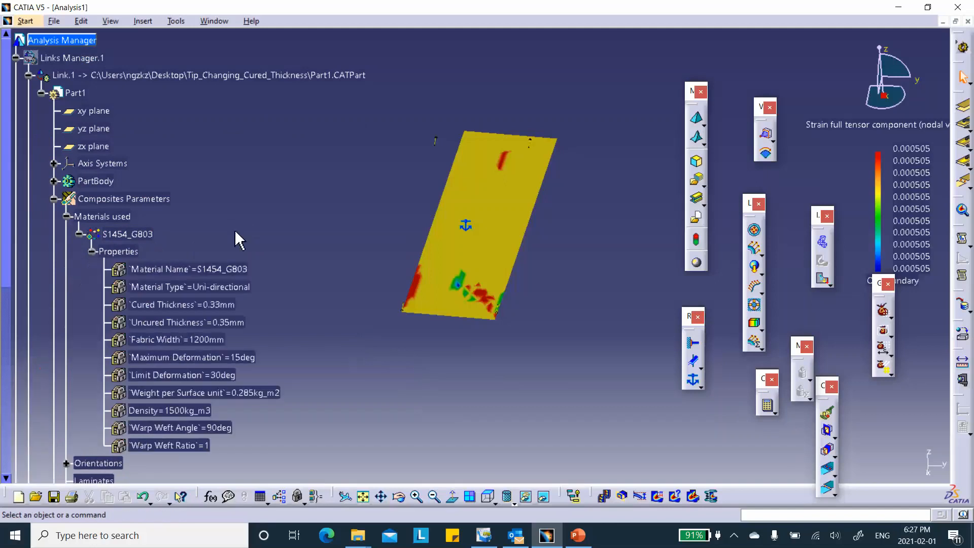
pyautogui.scroll(-1, 274, 216)
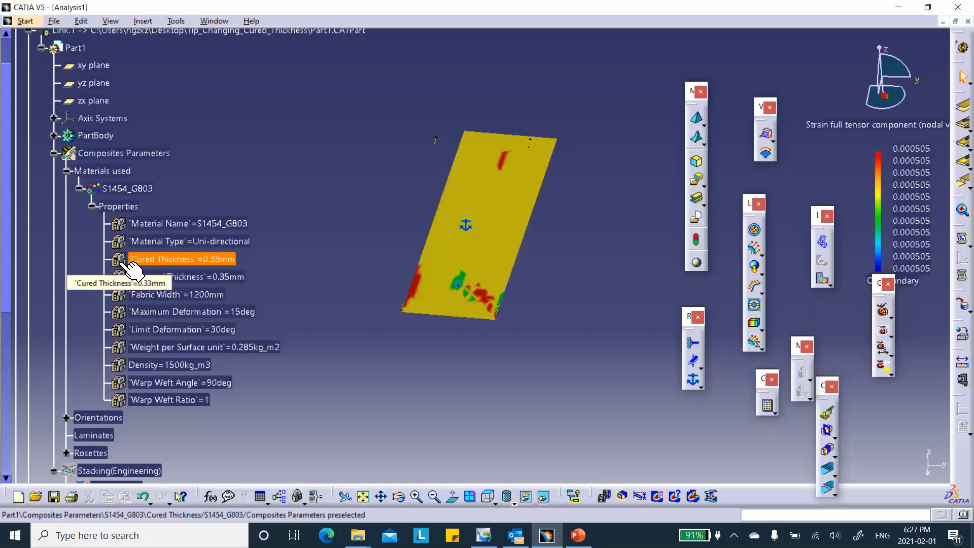
pyautogui.rightClick(151, 259)
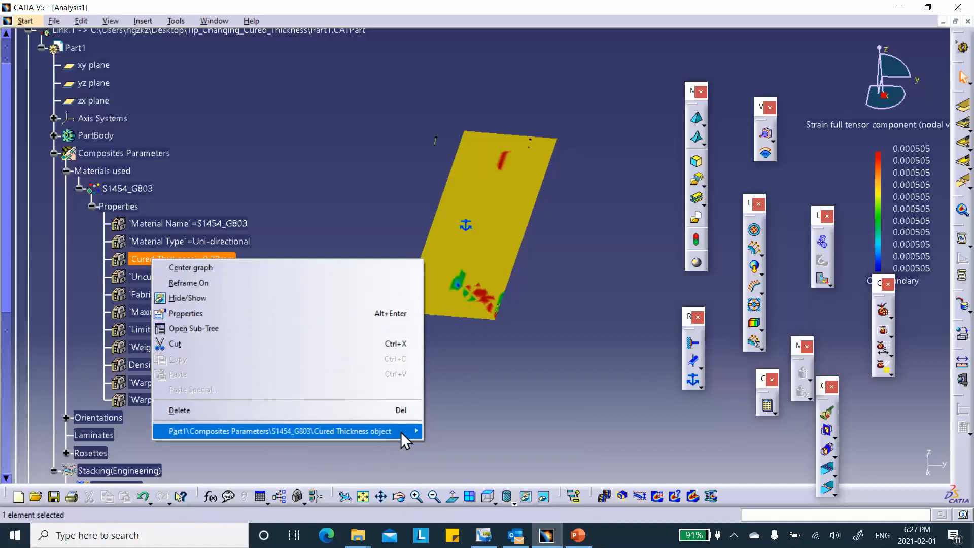
pyautogui.moveTo(401, 431)
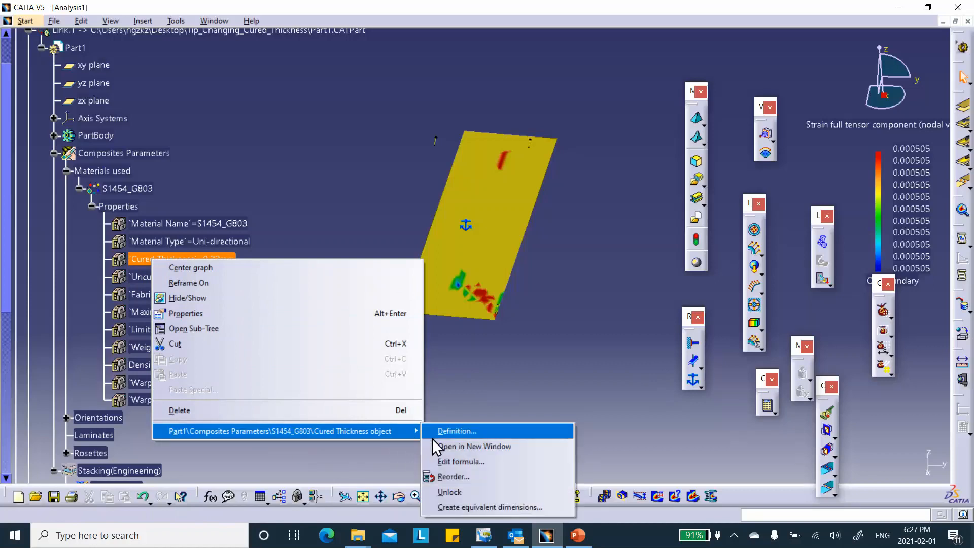
pyautogui.click(460, 493)
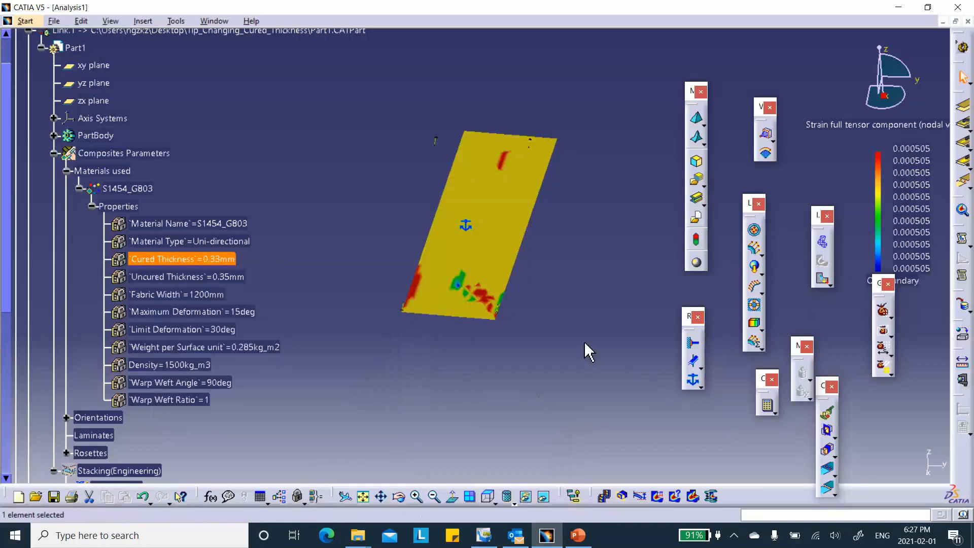
# Expand Plies Group.1 through Sequence.1 and Ply.1 down to the properties of the ply's S1454_G803 material attribute.
pyautogui.scroll(-2, 299, 274)
pyautogui.scroll(-2, 299, 274)
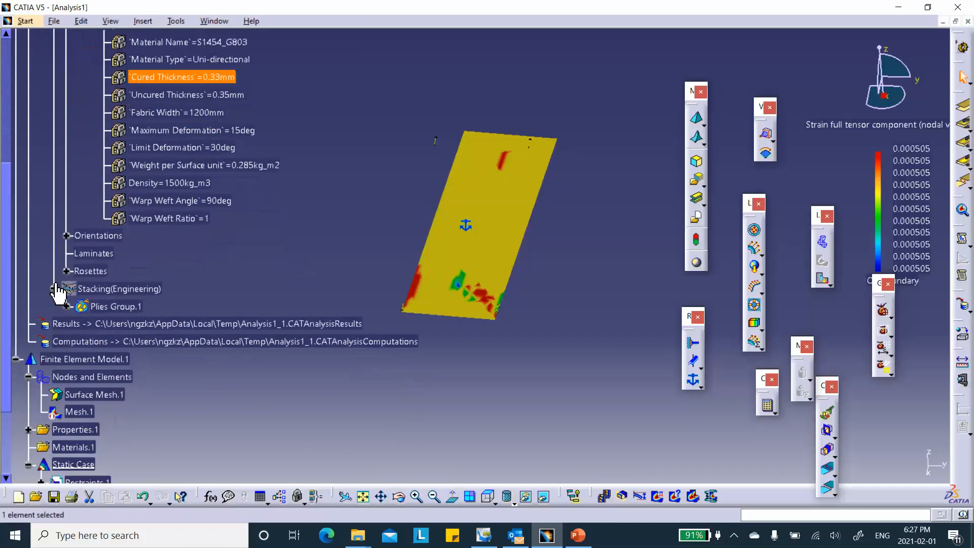
pyautogui.click(66, 306)
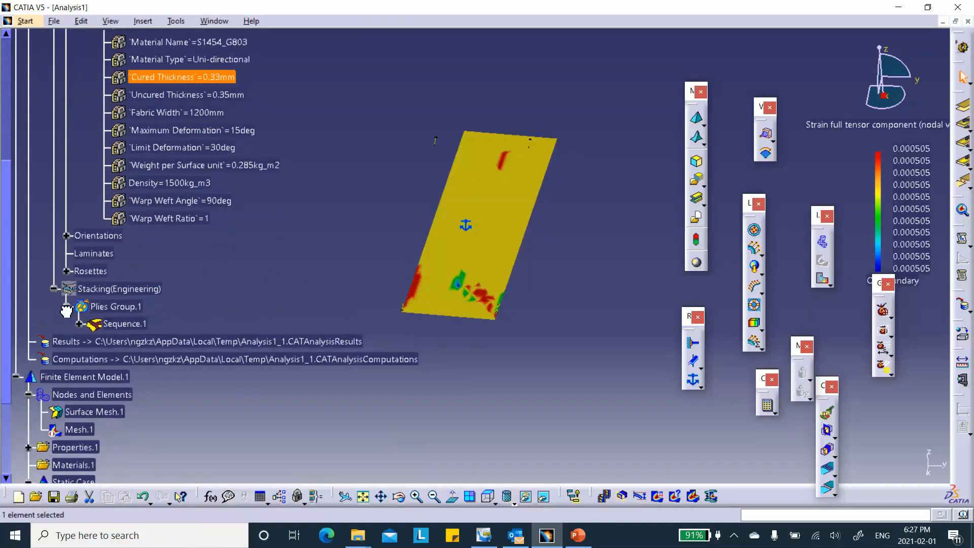
pyautogui.click(79, 323)
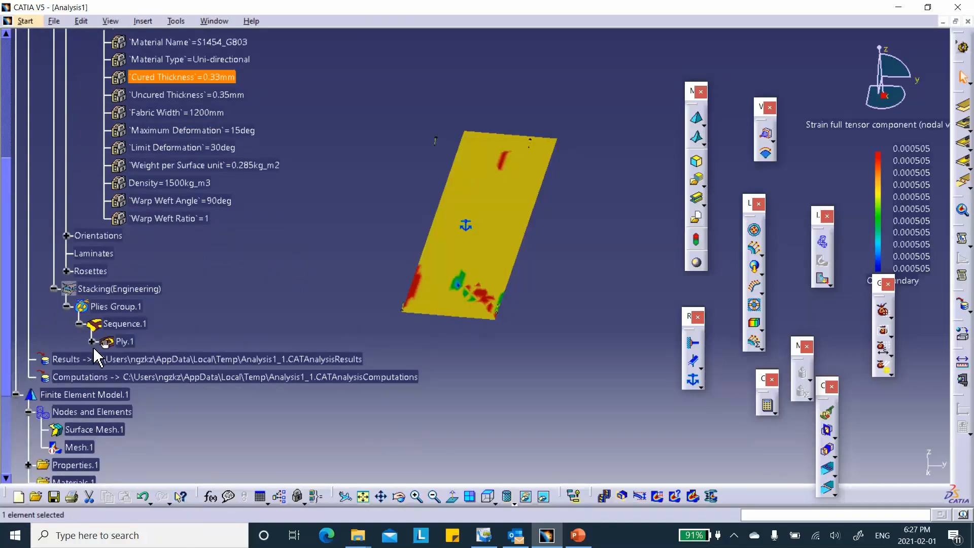
pyautogui.click(92, 342)
pyautogui.click(103, 359)
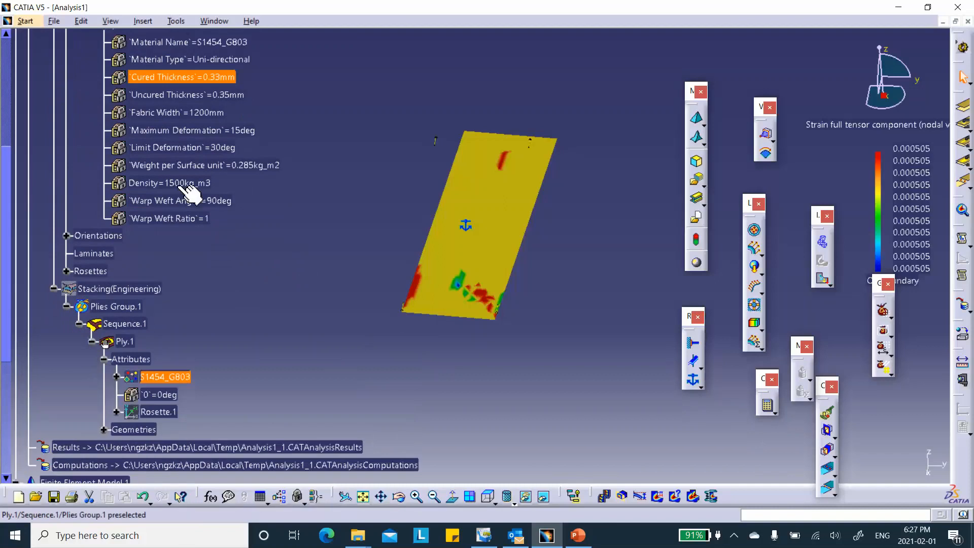
pyautogui.click(116, 377)
pyautogui.click(129, 395)
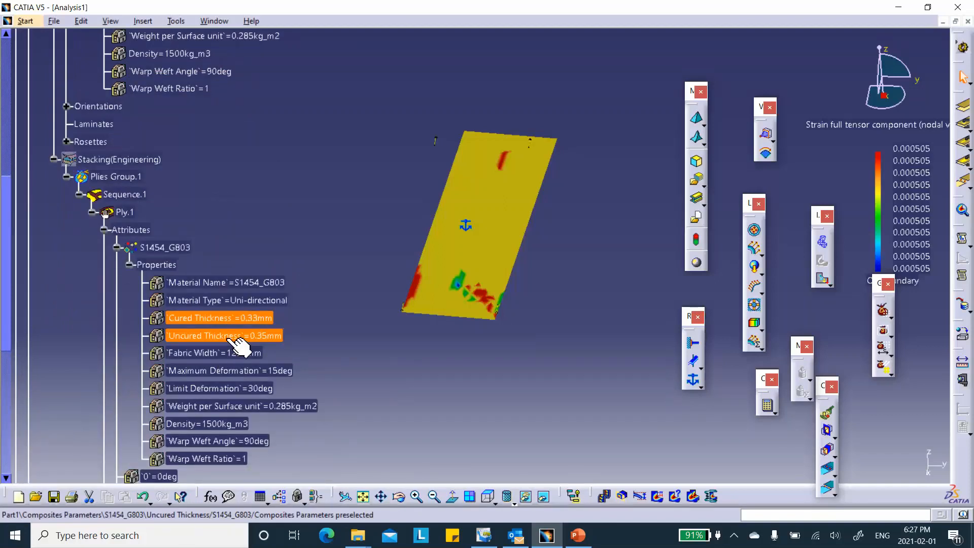
pyautogui.rightClick(252, 320)
pyautogui.moveTo(407, 489)
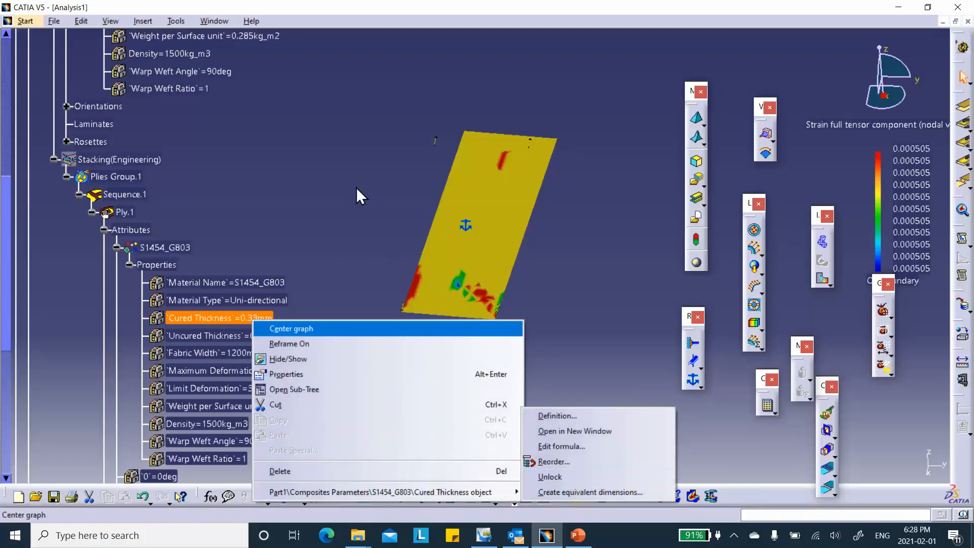
pyautogui.click(340, 188)
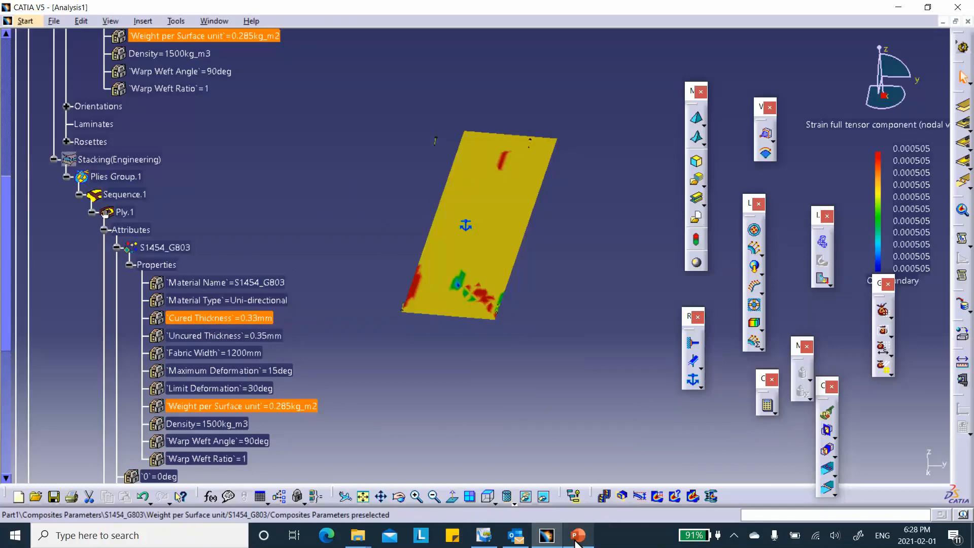
# Switch to PowerPoint to review the Cured Thickness unlock procedure enlarged on slide 5, and return to CATIA.
pyautogui.moveTo(576, 542)
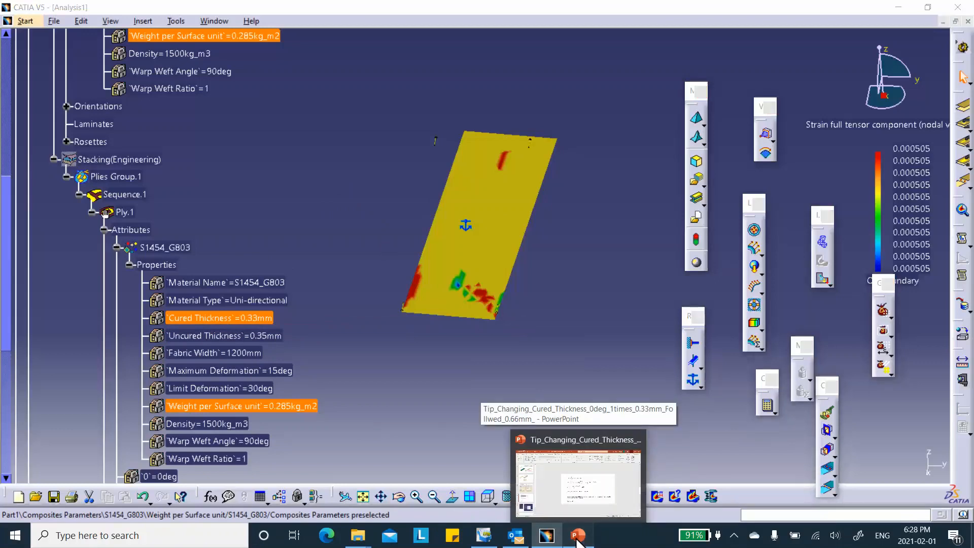
pyautogui.click(579, 542)
pyautogui.click(119, 433)
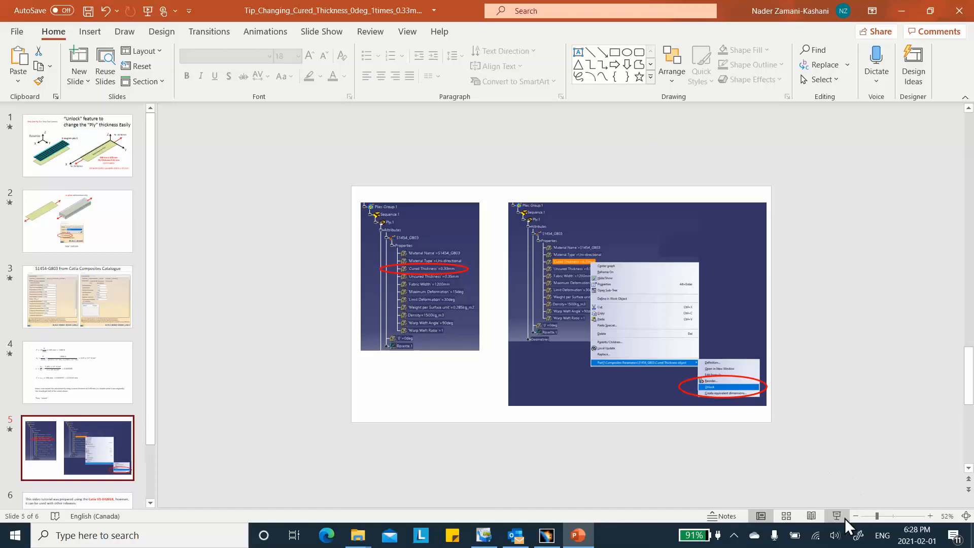
pyautogui.click(896, 516)
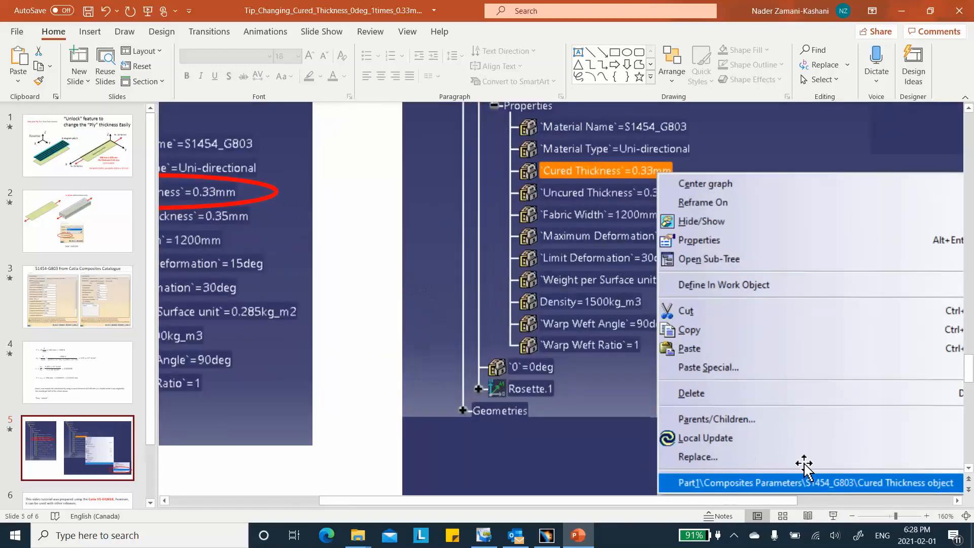
pyautogui.click(888, 516)
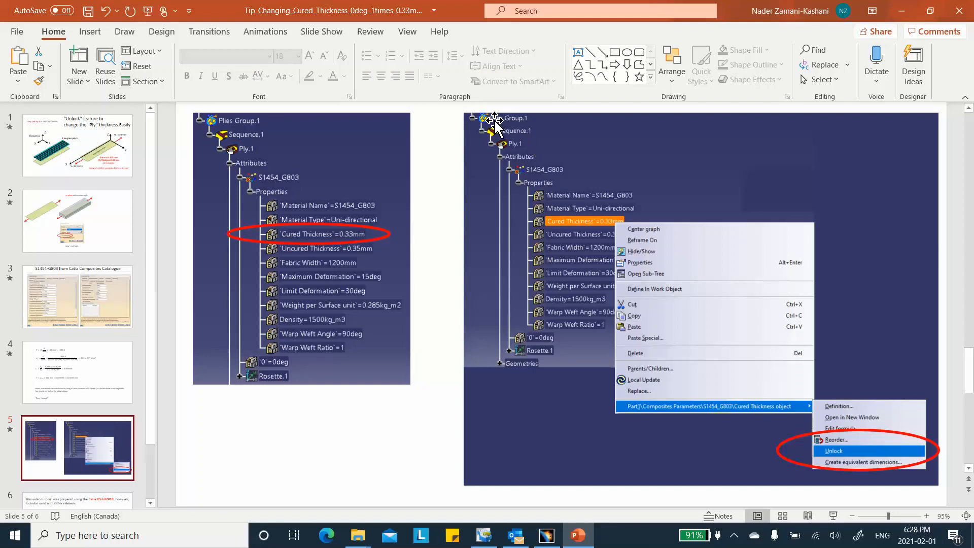
pyautogui.click(902, 14)
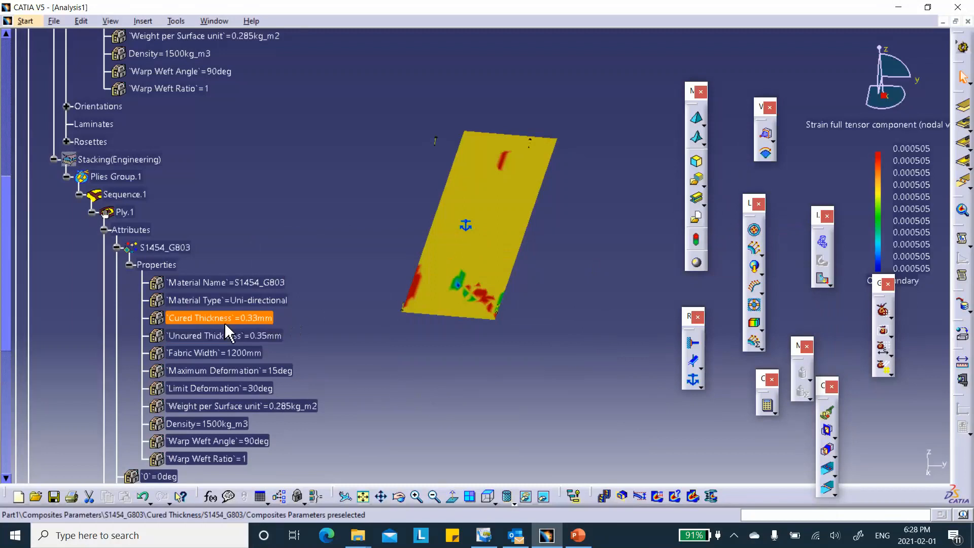
# Unlock the Cured Thickness parameter in the S1454_G803 properties of Ply.1.
pyautogui.rightClick(218, 320)
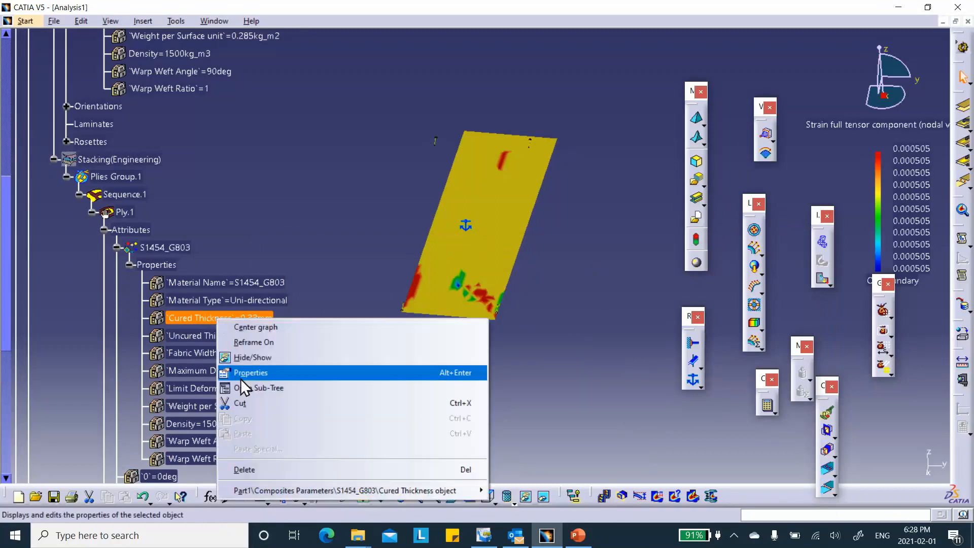
pyautogui.moveTo(306, 492)
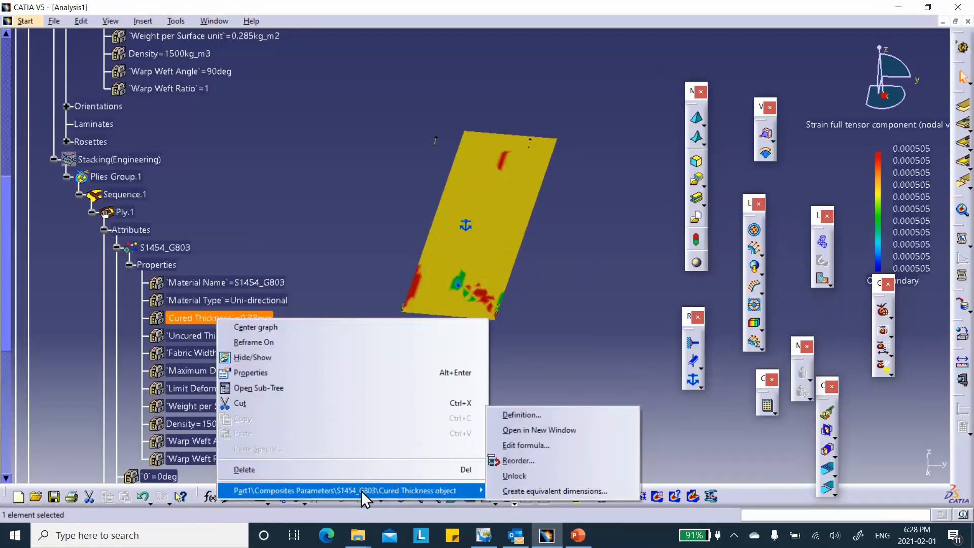
pyautogui.click(510, 475)
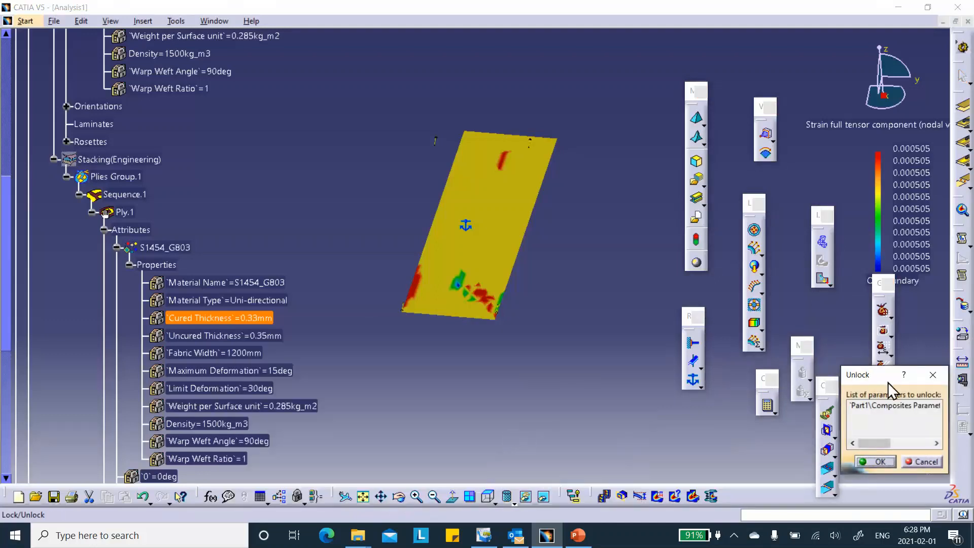
pyautogui.click(879, 461)
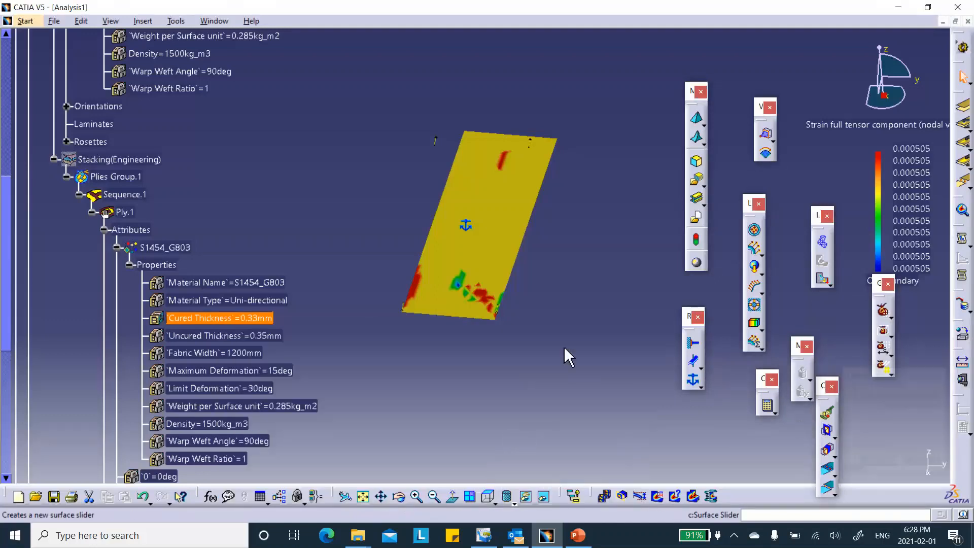
# Set the unlocked Cured Thickness of Ply.1's material to 0.66 mm.
pyautogui.doubleClick(242, 320)
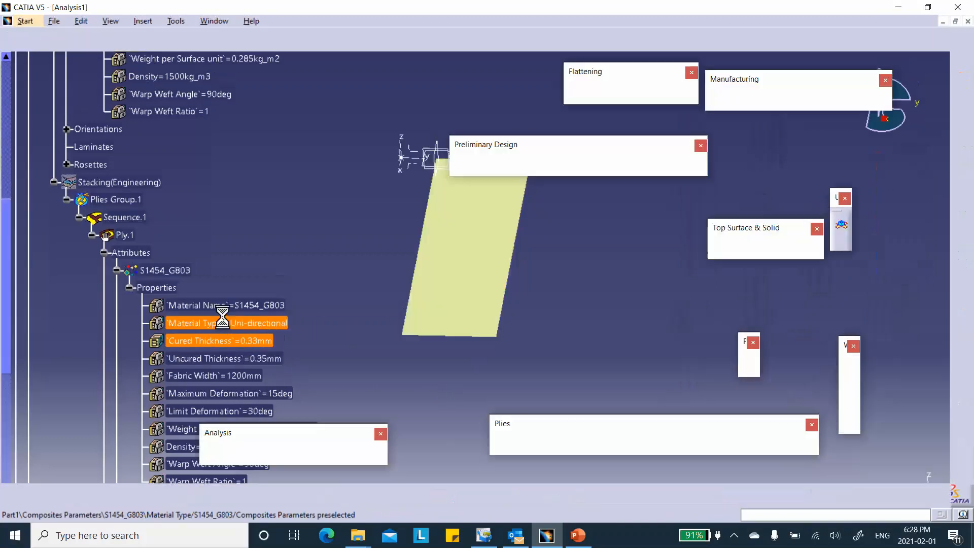
pyautogui.doubleClick(242, 339)
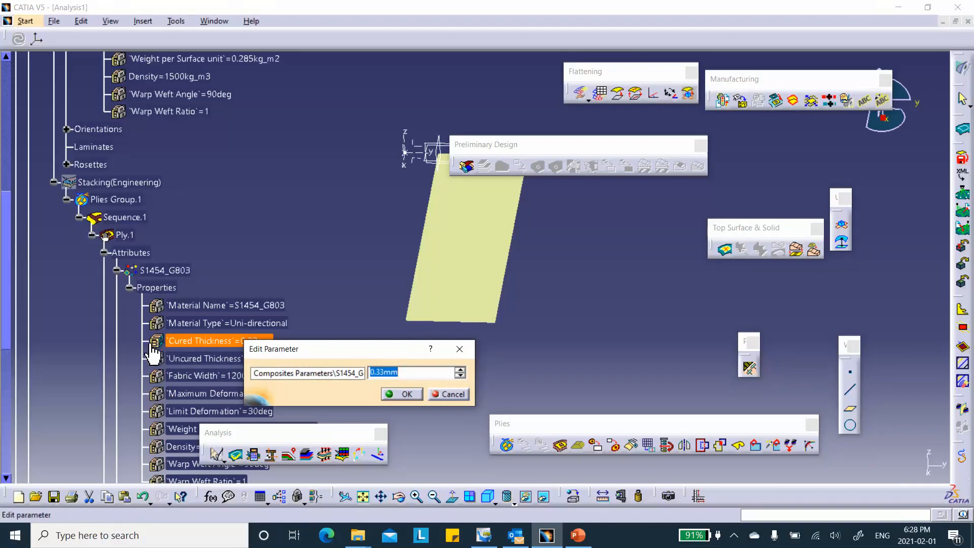
pyautogui.click(384, 372)
pyautogui.press('BackSpace')
pyautogui.press('BackSpace')
pyautogui.write('66')
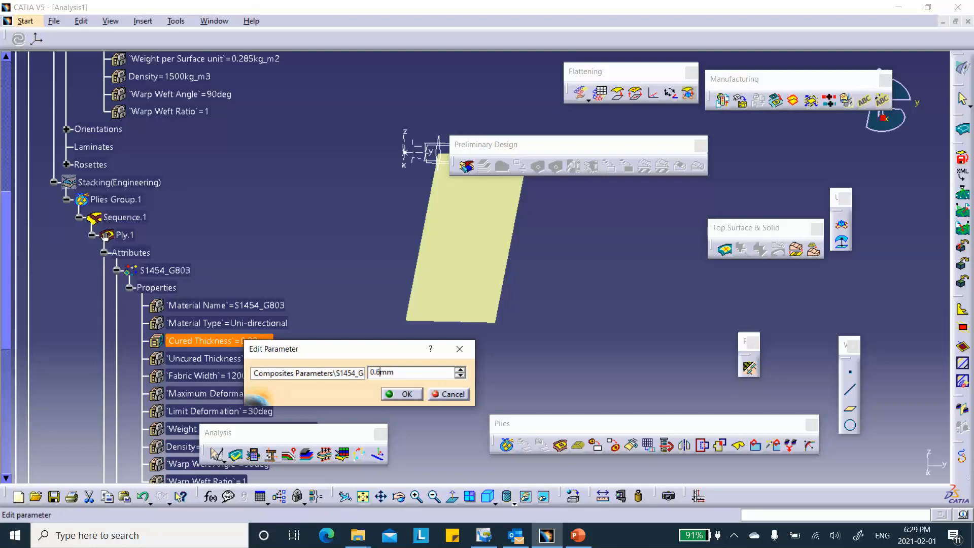
pyautogui.click(404, 395)
# Return to the structural analysis workbench by opening the strain full tensor component result under Static Case Solution.1.
pyautogui.scroll(-3, 314, 305)
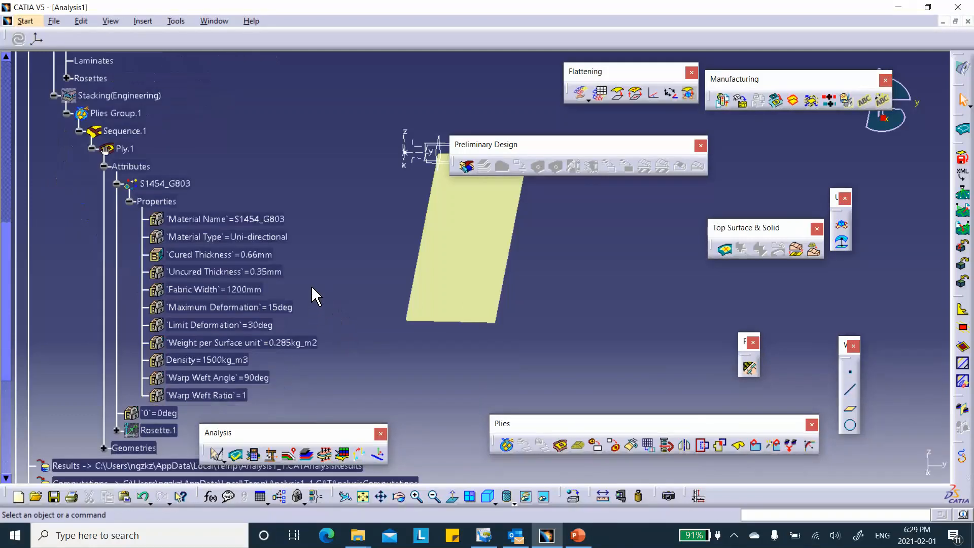
pyautogui.scroll(-9, 304, 294)
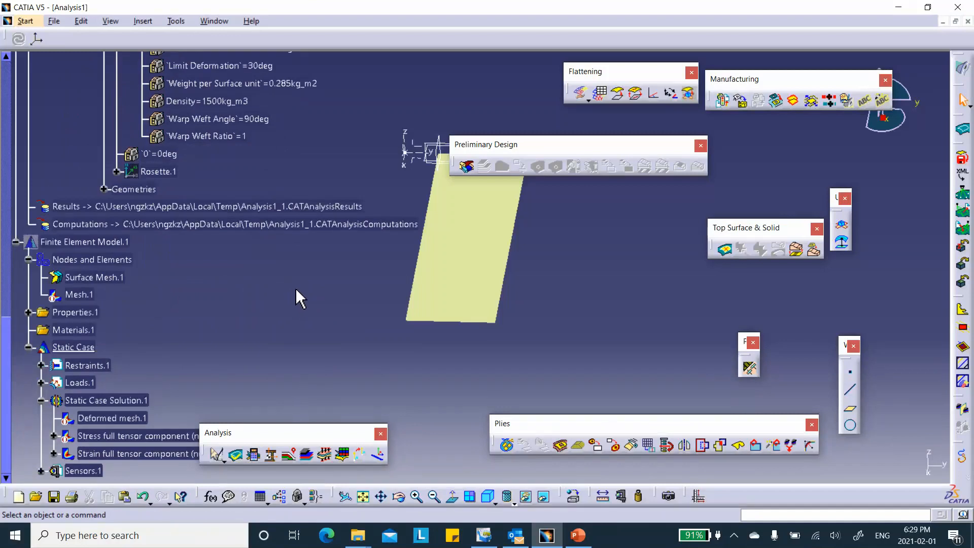
pyautogui.scroll(15, 297, 298)
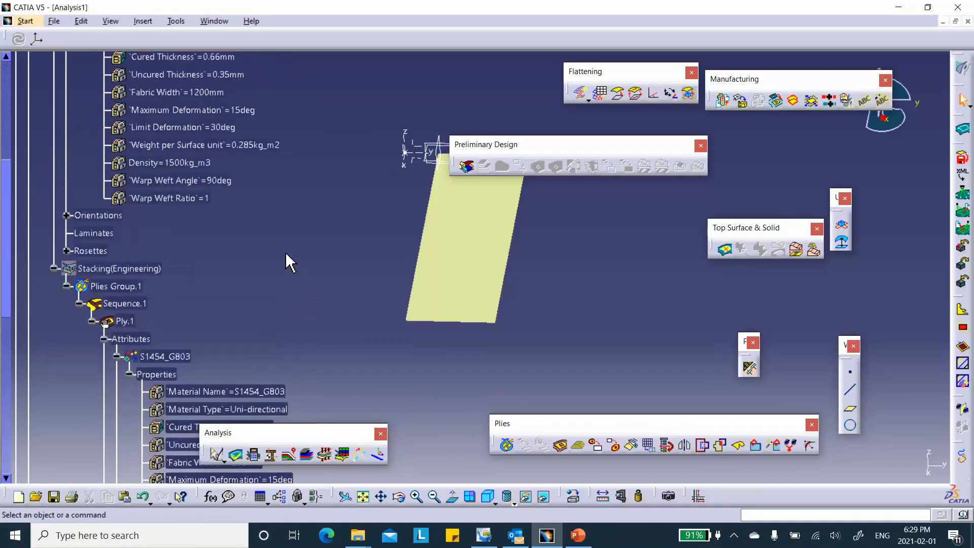
pyautogui.scroll(2, 245, 216)
pyautogui.scroll(3, 177, 144)
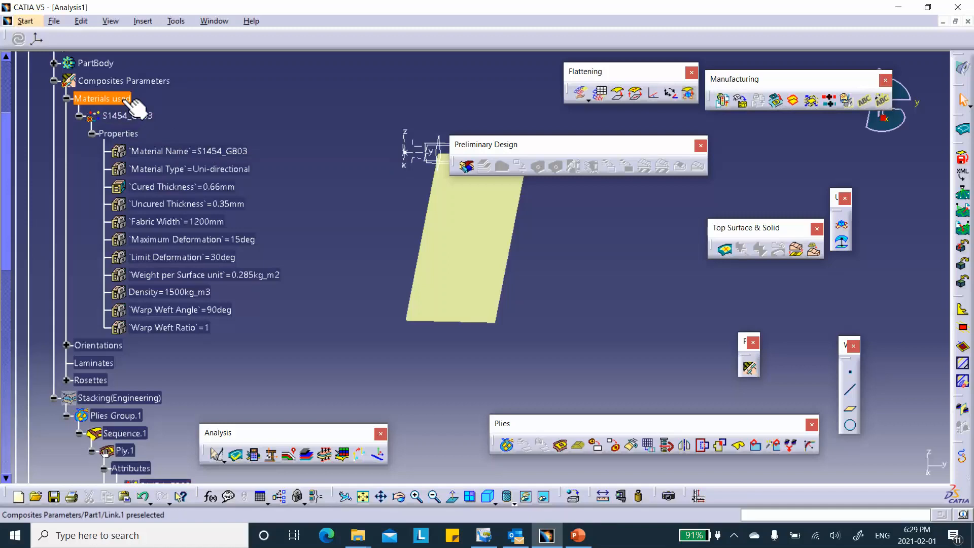
pyautogui.scroll(-6, 260, 196)
pyautogui.scroll(-8, 260, 196)
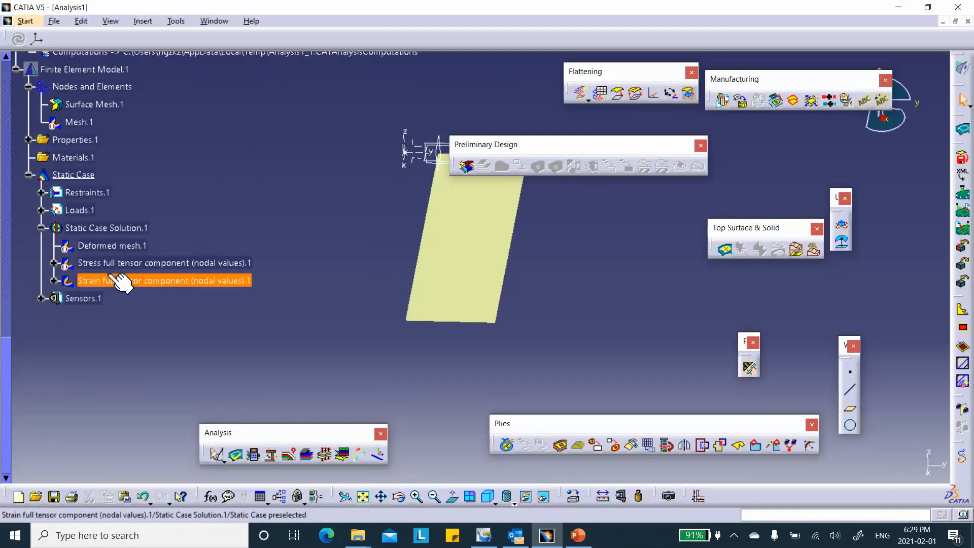
pyautogui.doubleClick(152, 282)
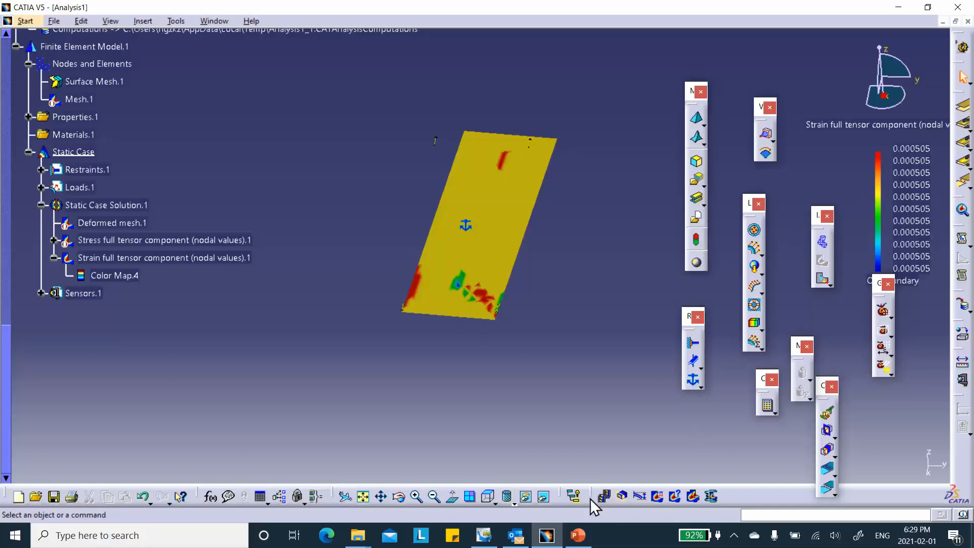
# Recompute the whole analysis and check the strain full tensor component result.
pyautogui.click(767, 405)
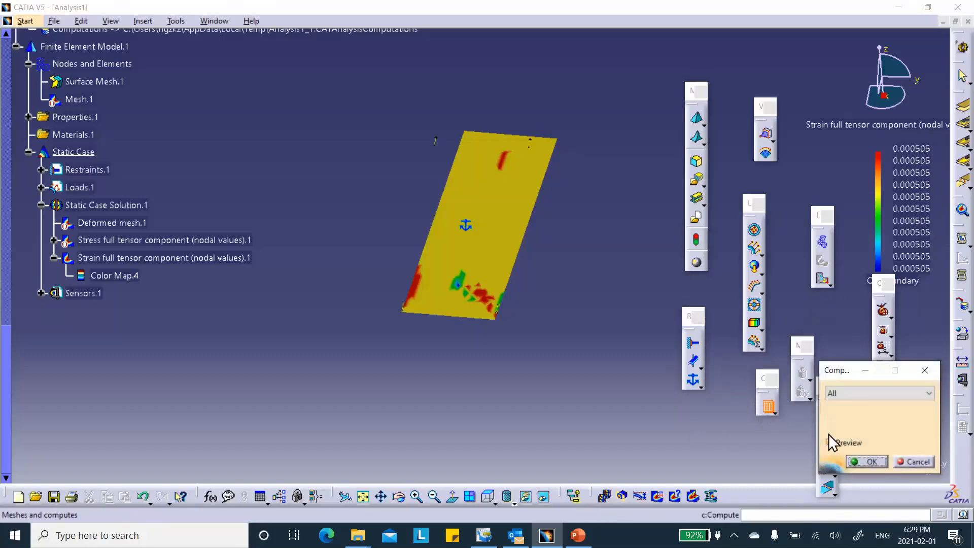
pyautogui.click(867, 461)
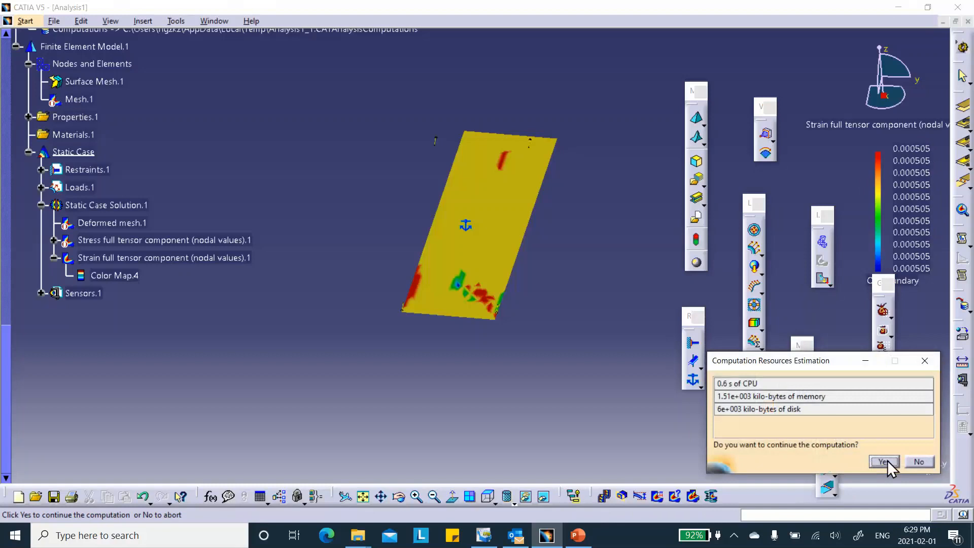
pyautogui.click(884, 462)
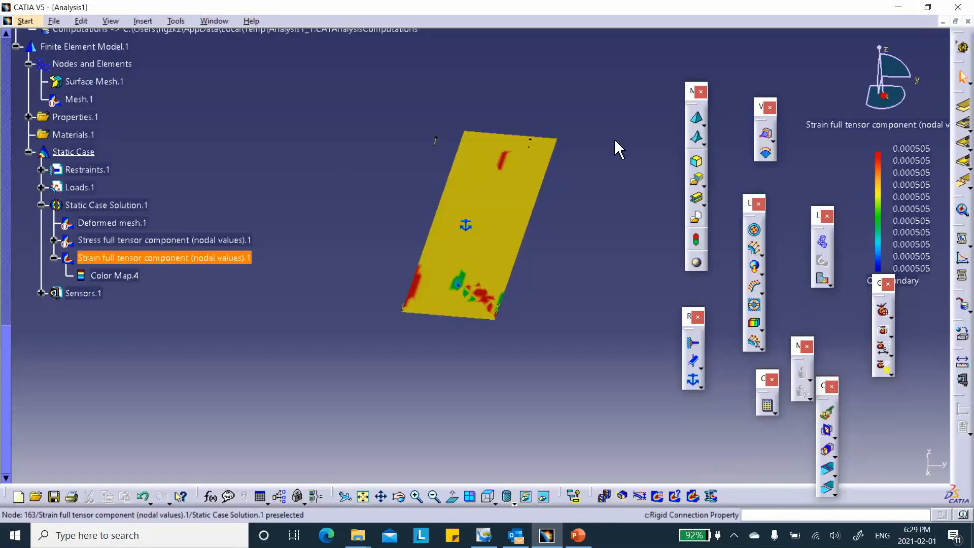
pyautogui.click(188, 258)
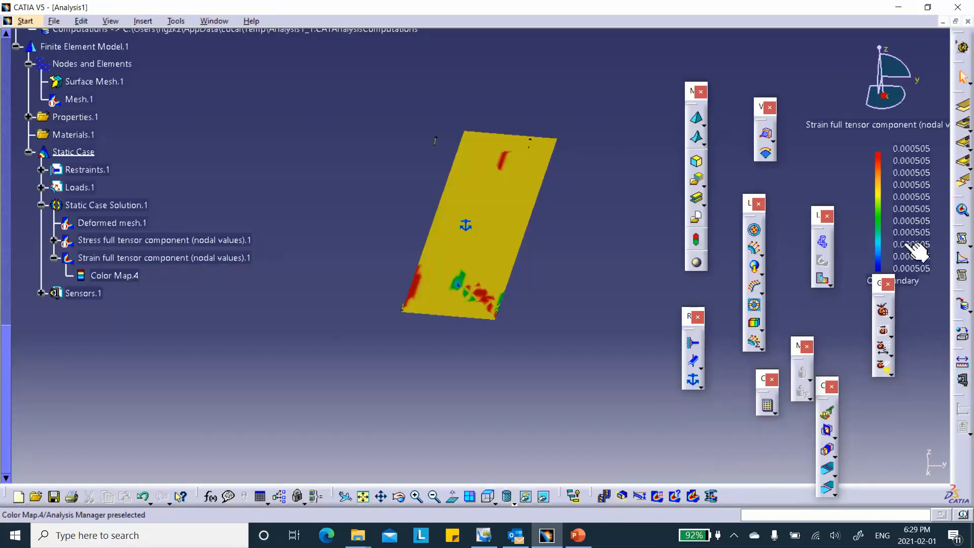
pyautogui.scroll(1, 347, 238)
pyautogui.click(367, 259)
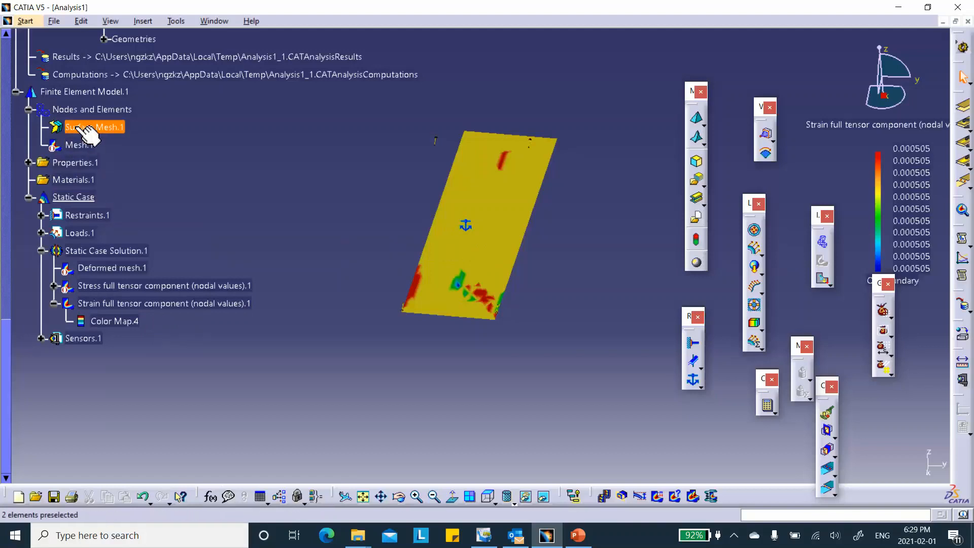
# Expand the Properties.1 set and deactivate the strain full tensor component image.
pyautogui.click(28, 162)
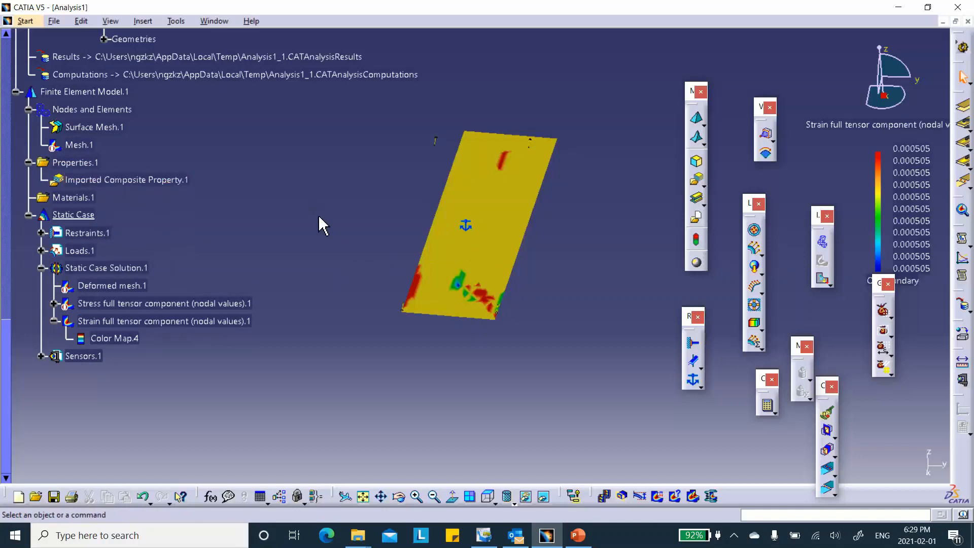
pyautogui.rightClick(236, 322)
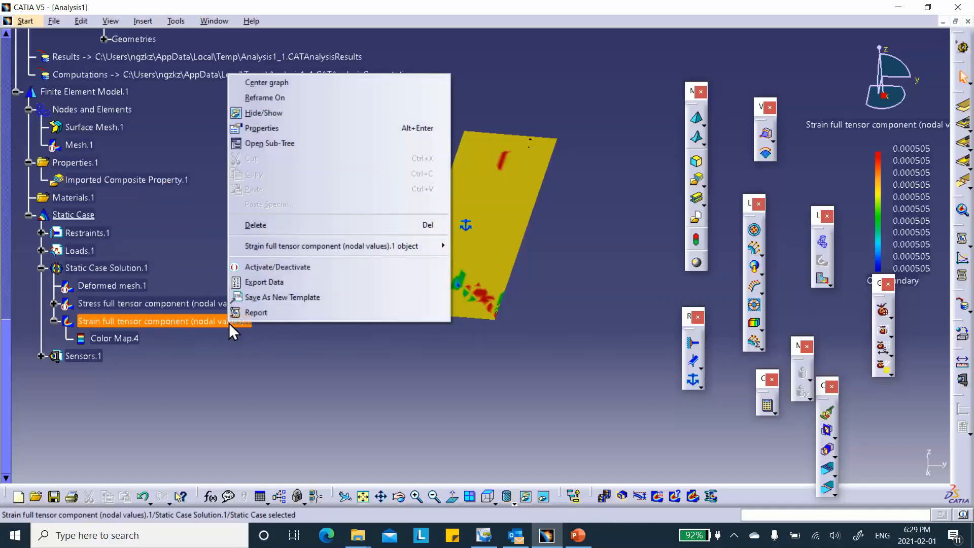
pyautogui.click(251, 270)
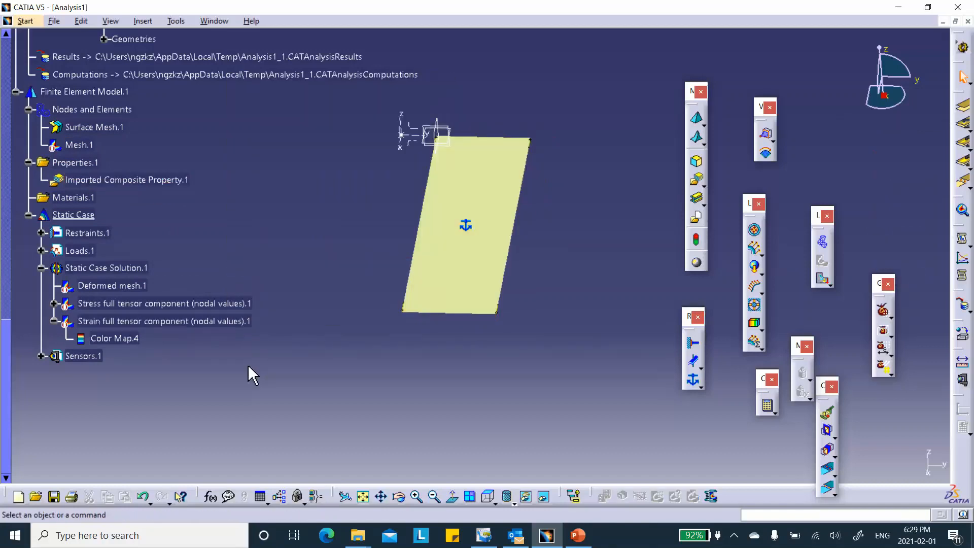
# Edit Imported Composite Property.1 so that its ply selection uses Ply.1 instead of the ply group, keeping the By ply analysis.
pyautogui.click(137, 181)
pyautogui.doubleClick(135, 182)
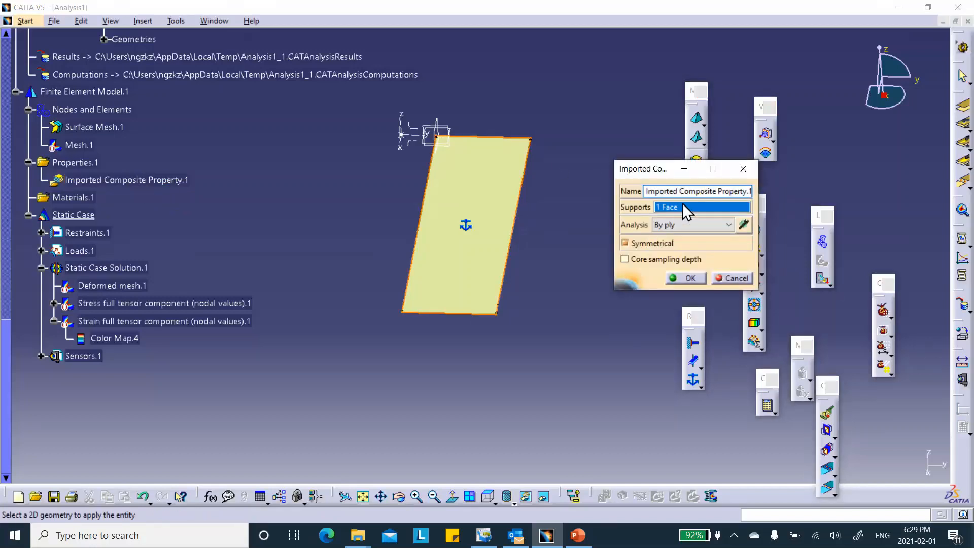
pyautogui.click(744, 225)
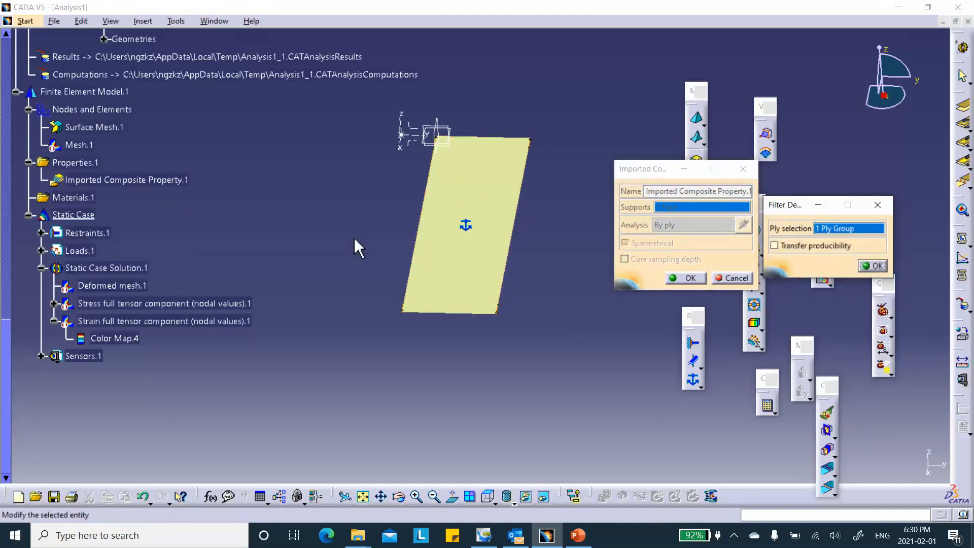
pyautogui.scroll(8, 255, 222)
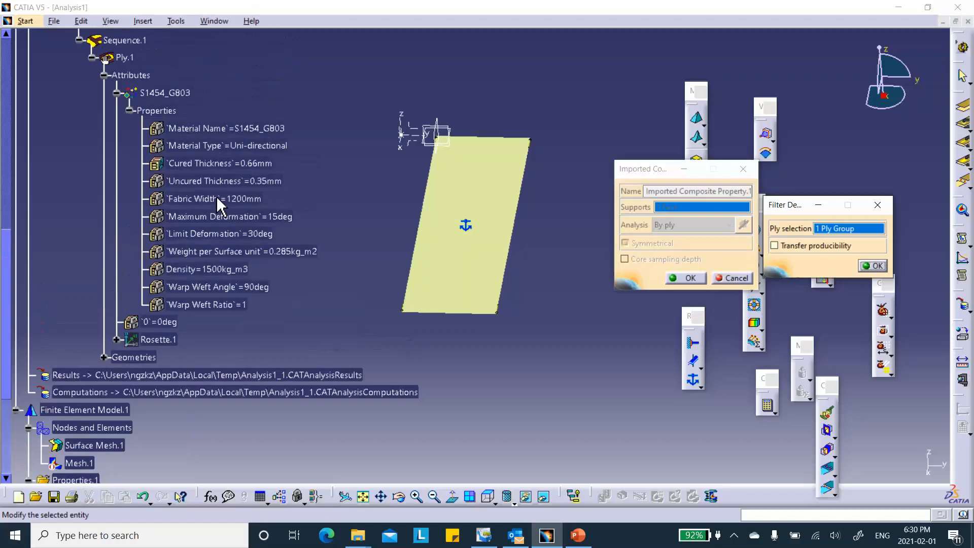
pyautogui.click(127, 116)
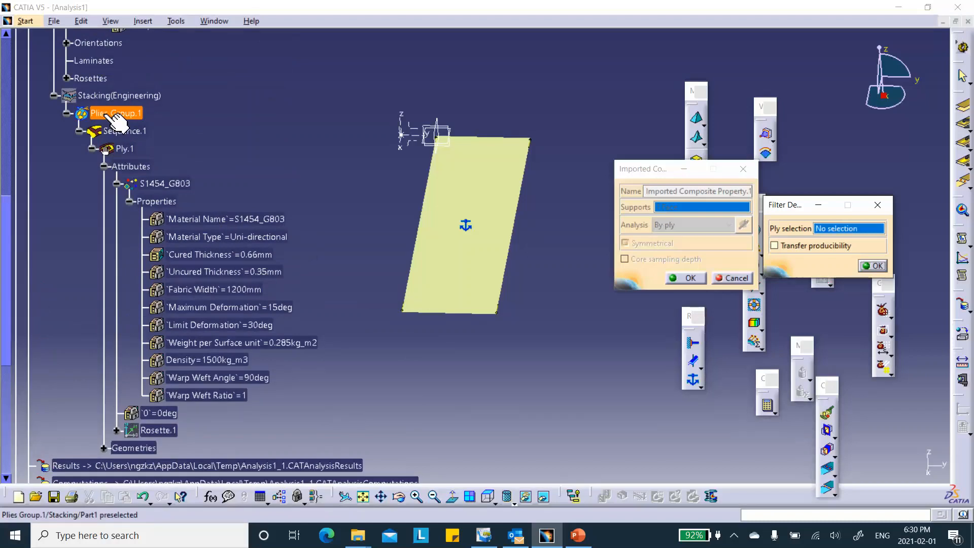
pyautogui.click(133, 150)
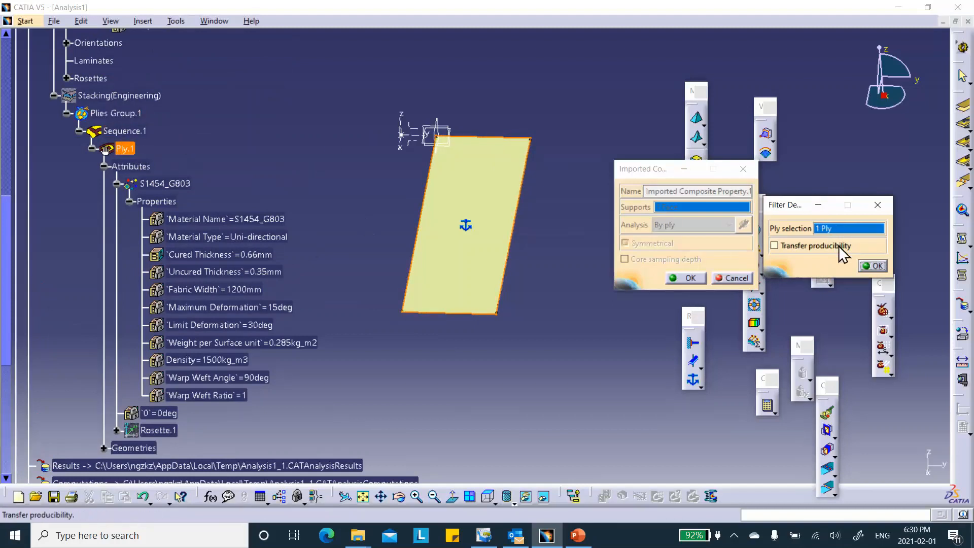
pyautogui.click(881, 267)
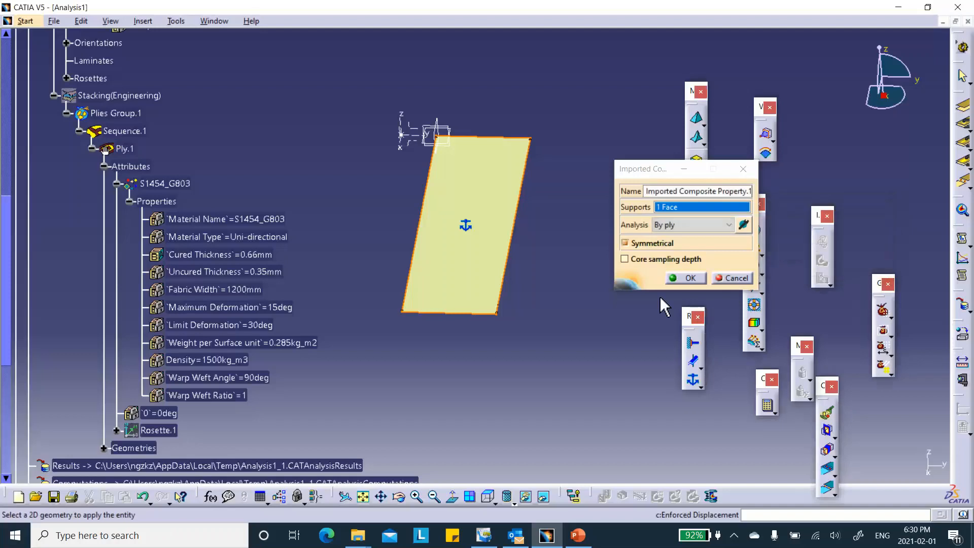
pyautogui.click(696, 280)
# Recompute the whole analysis with the updated composite property.
pyautogui.moveTo(580, 242); pyautogui.dragTo(583, 276, button='middle')
pyautogui.scroll(-6, 323, 308)
pyautogui.scroll(-5, 323, 316)
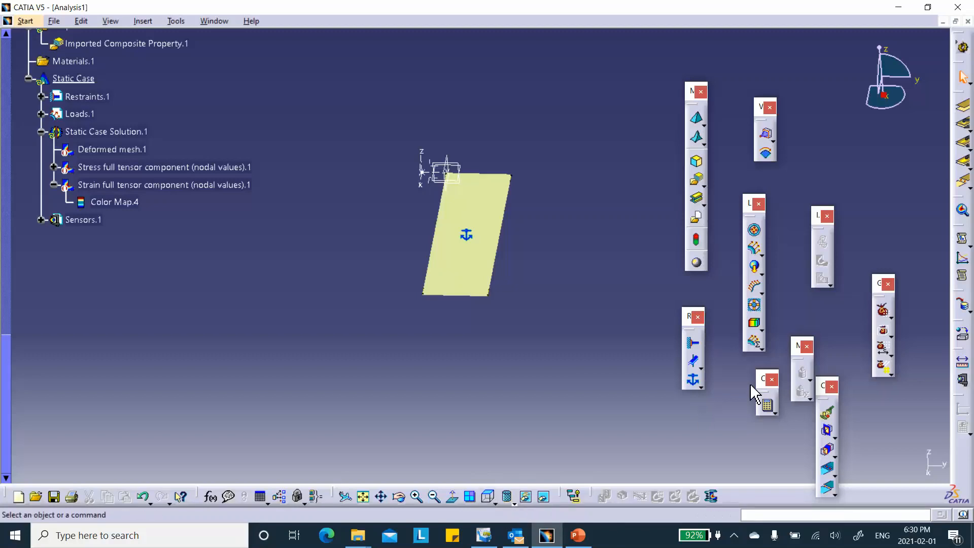
pyautogui.click(766, 412)
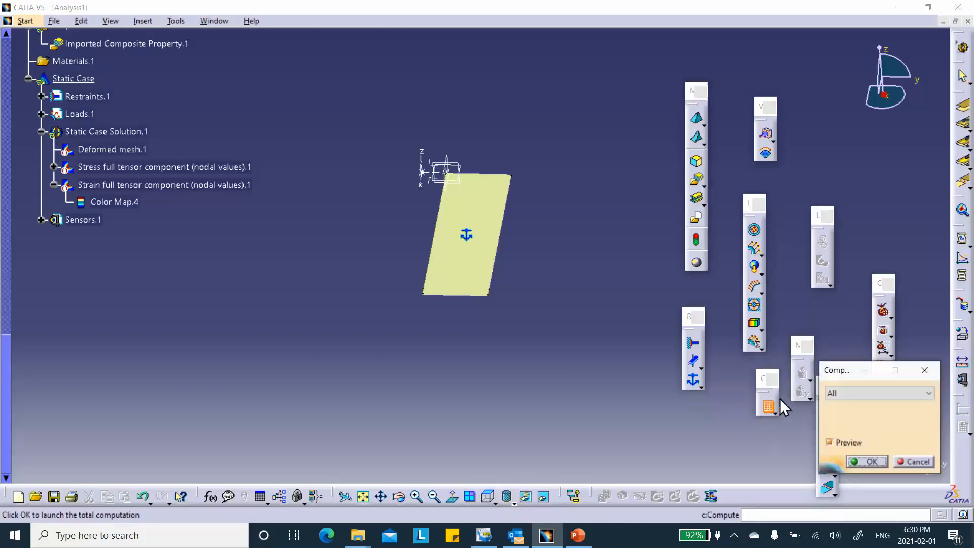
pyautogui.click(864, 461)
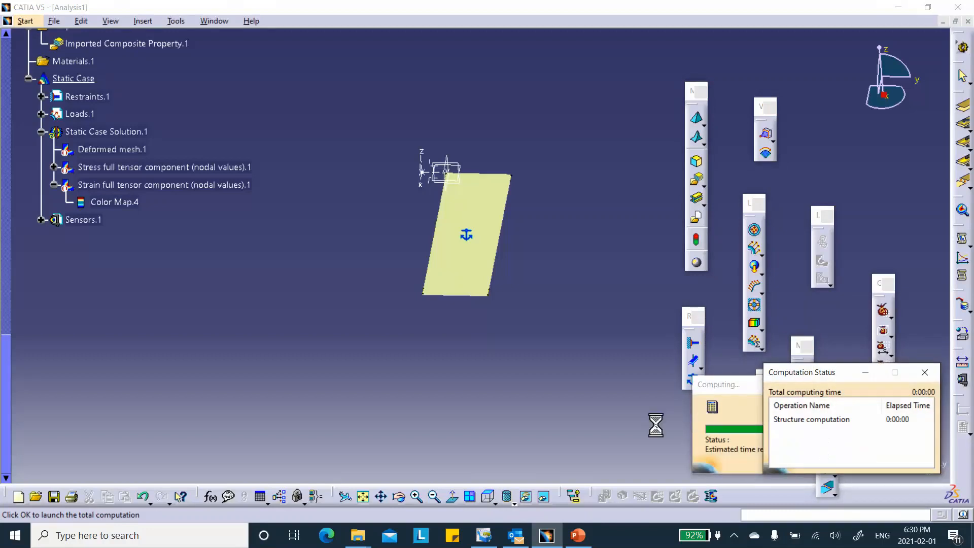
pyautogui.click(884, 462)
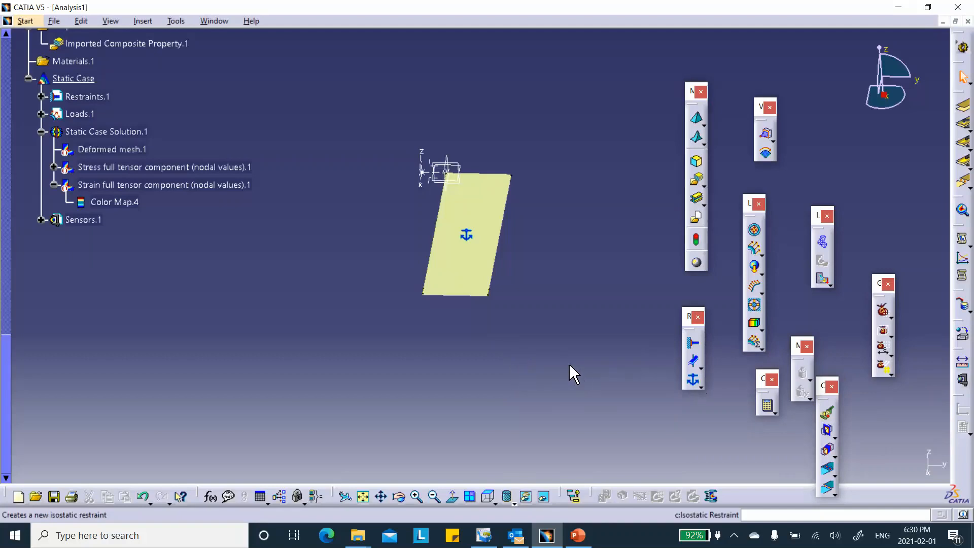
# Activate the strain full tensor component image to read its values, and deactivate it again.
pyautogui.rightClick(168, 183)
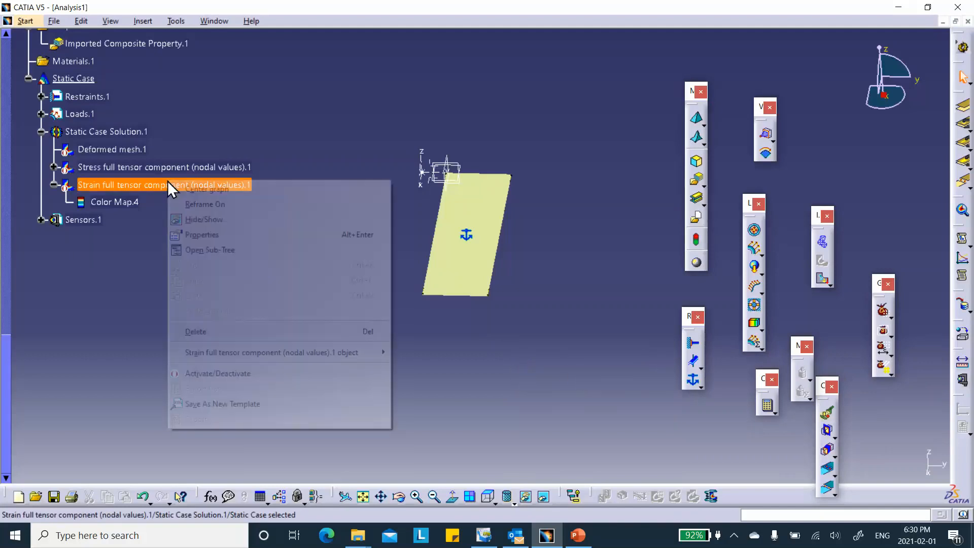
pyautogui.click(226, 374)
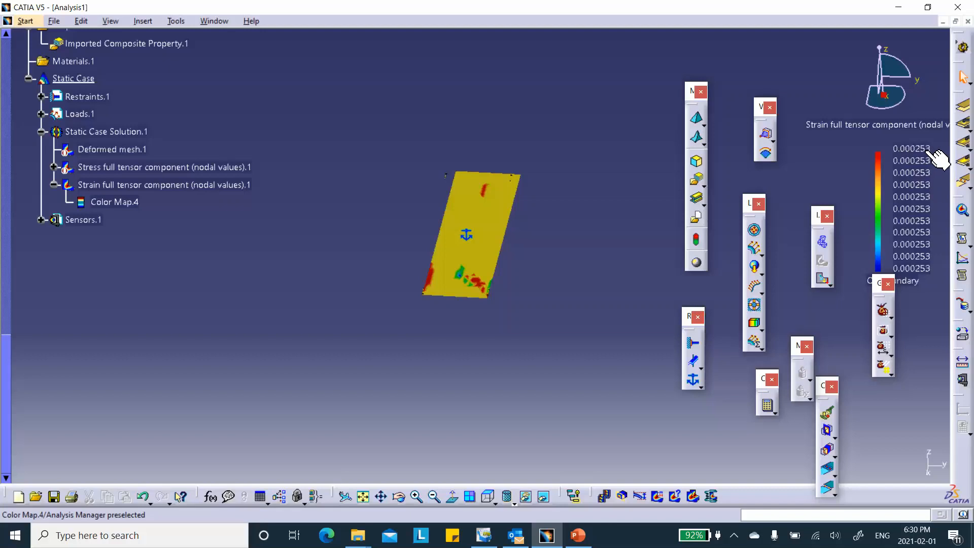
pyautogui.rightClick(226, 186)
pyautogui.click(271, 376)
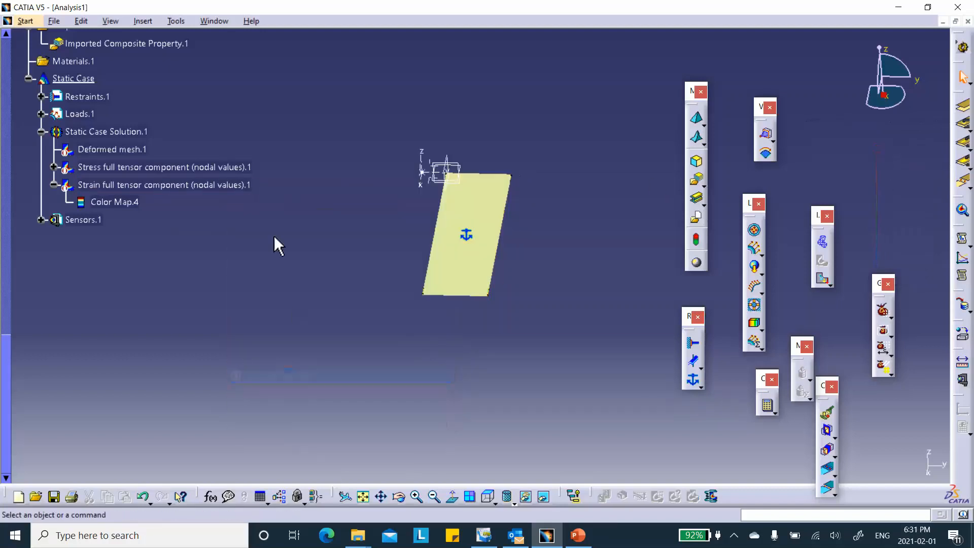
# Activate the stress full tensor component image of Static Case Solution.1 to read its values.
pyautogui.rightClick(190, 166)
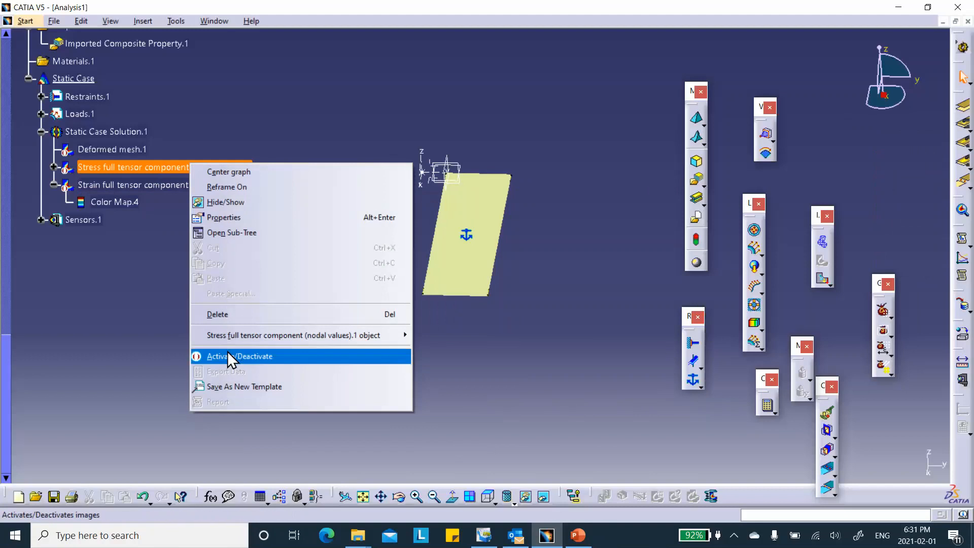
pyautogui.click(228, 354)
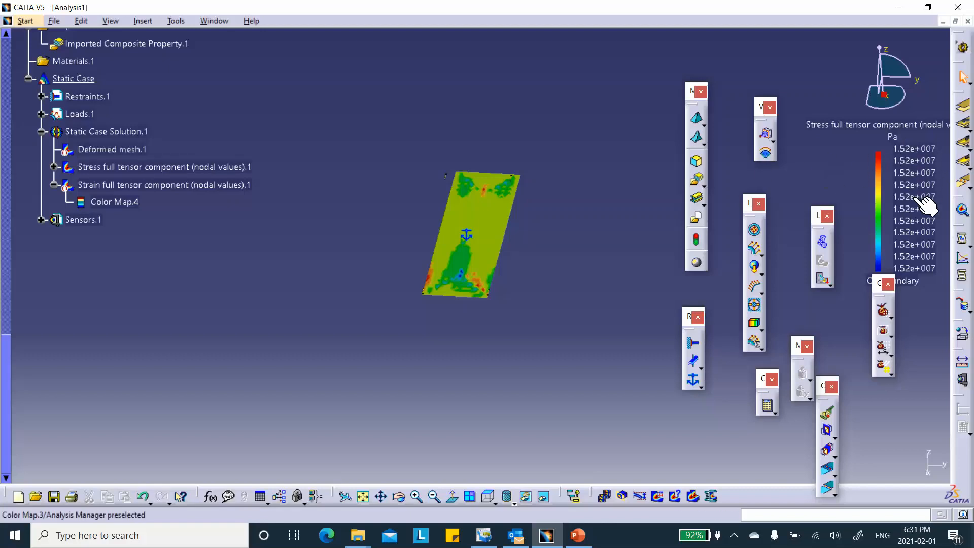
pyautogui.moveTo(295, 135); pyautogui.dragTo(295, 135, button='middle')
# Lock the Cured Thickness parameter in the S1454_G803 properties of Ply.1.
pyautogui.scroll(8, 325, 175)
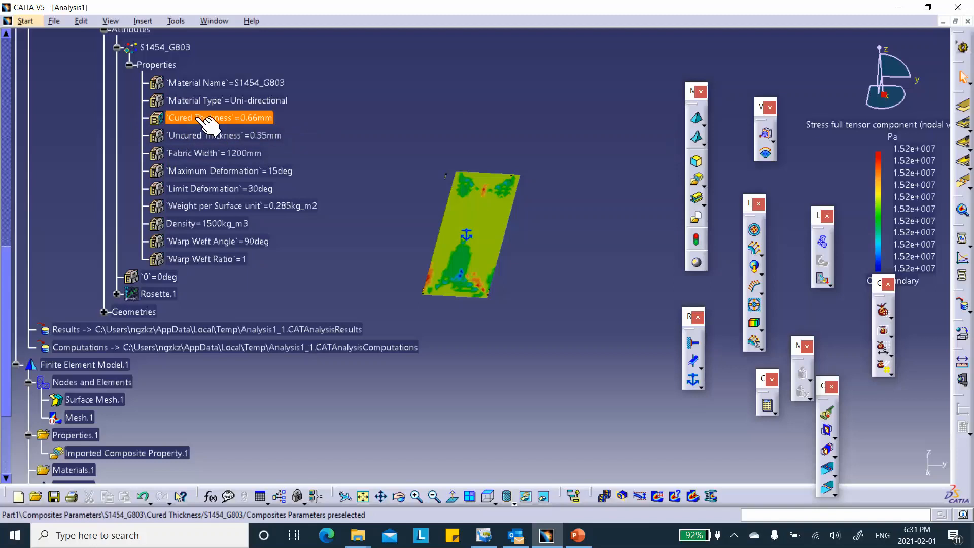
pyautogui.rightClick(189, 118)
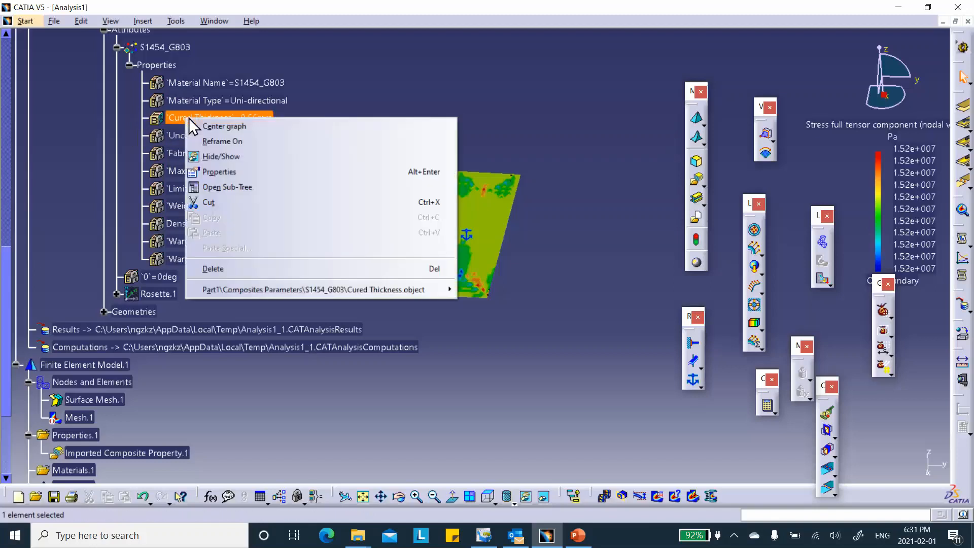
pyautogui.moveTo(272, 294)
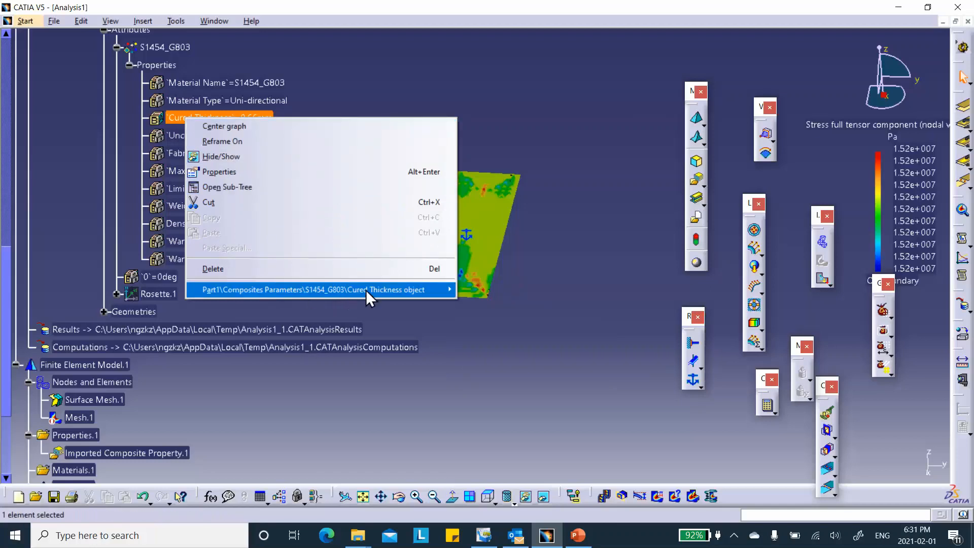
pyautogui.moveTo(453, 289)
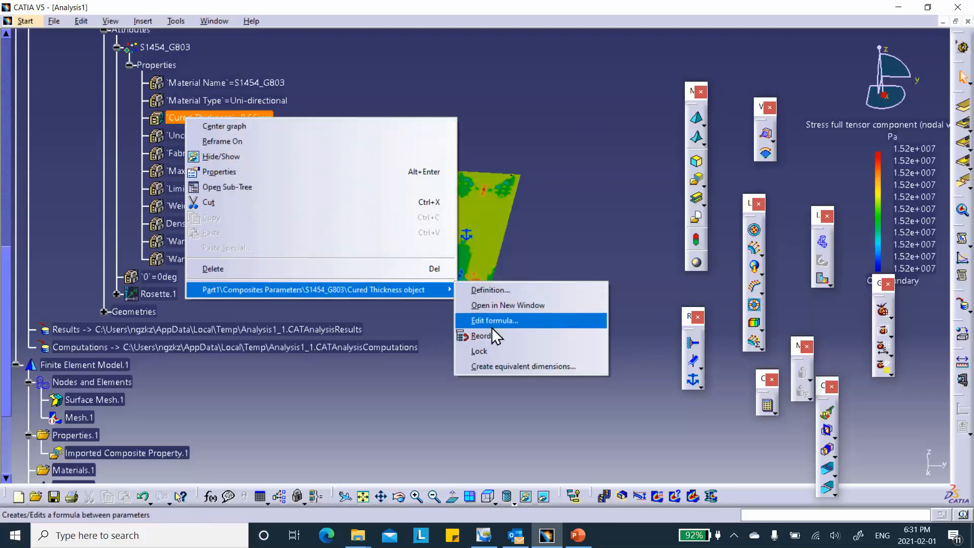
pyautogui.click(488, 350)
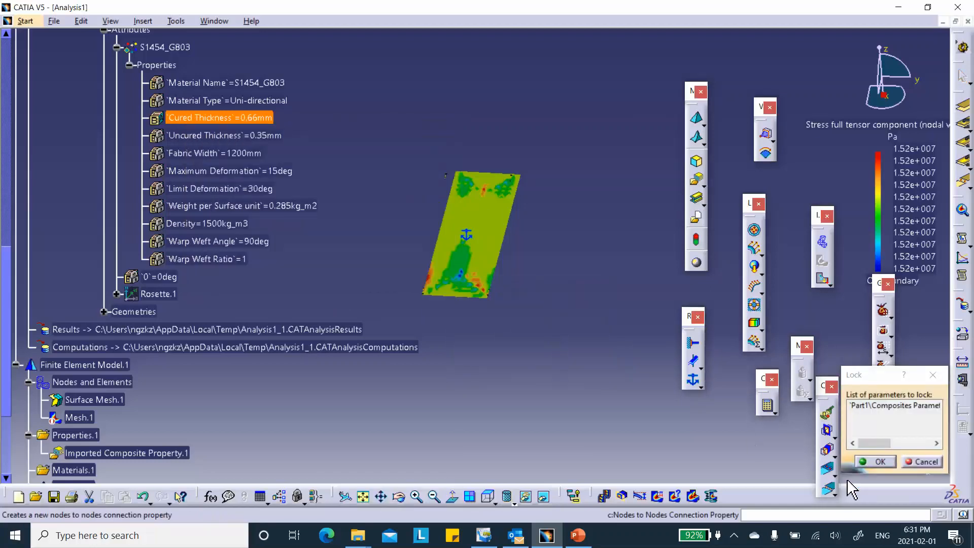
pyautogui.click(868, 461)
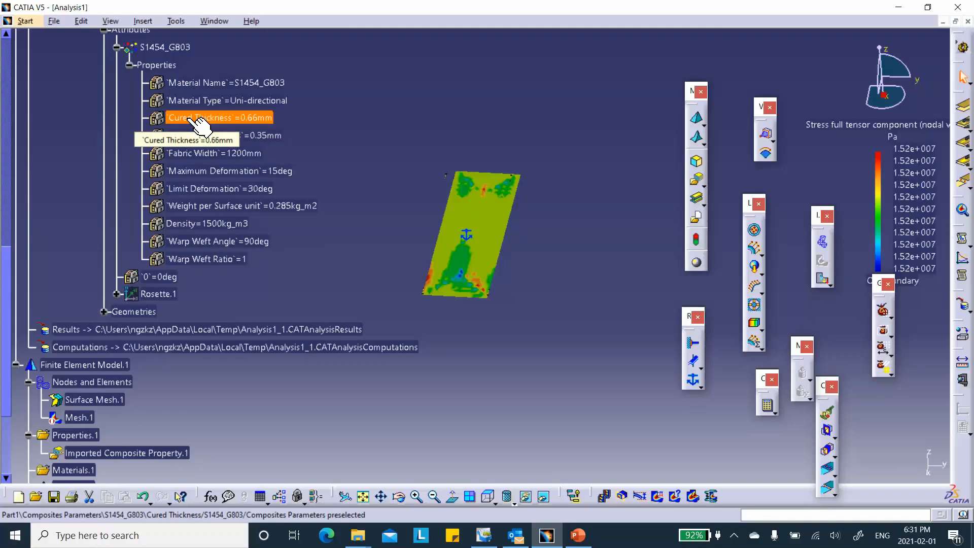
# Unlock the Cured Thickness parameter of Ply.1's material again and reconfirm its value of 0.66 mm.
pyautogui.rightClick(190, 120)
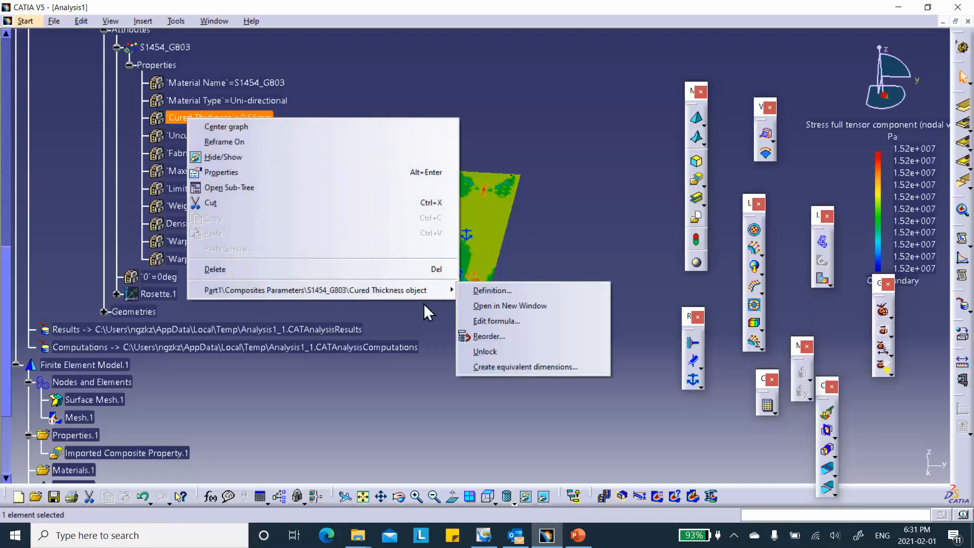
pyautogui.click(486, 354)
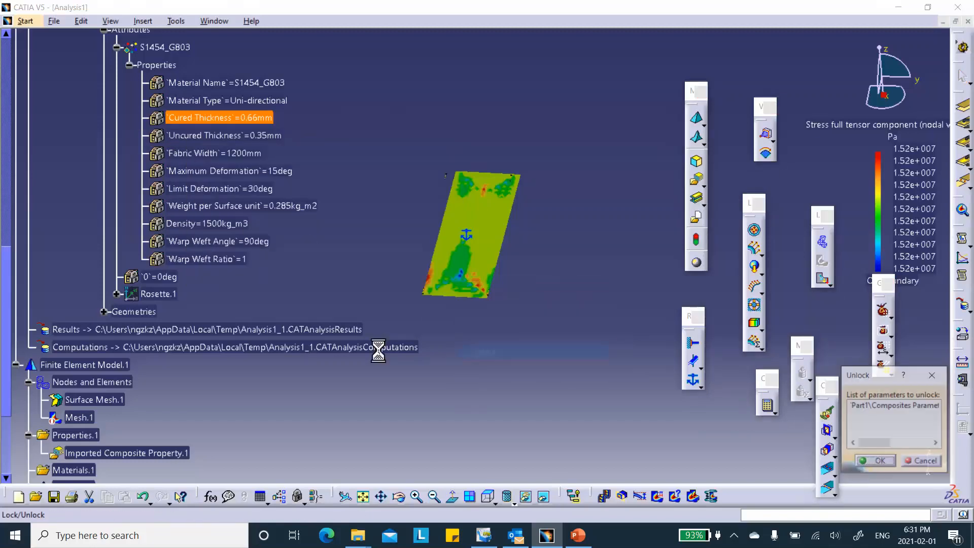
pyautogui.click(880, 462)
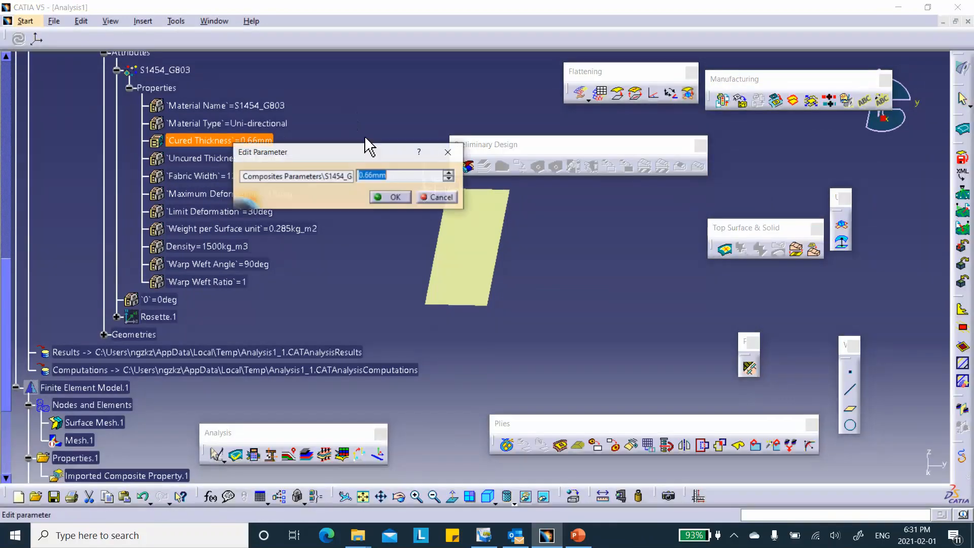
pyautogui.click(397, 197)
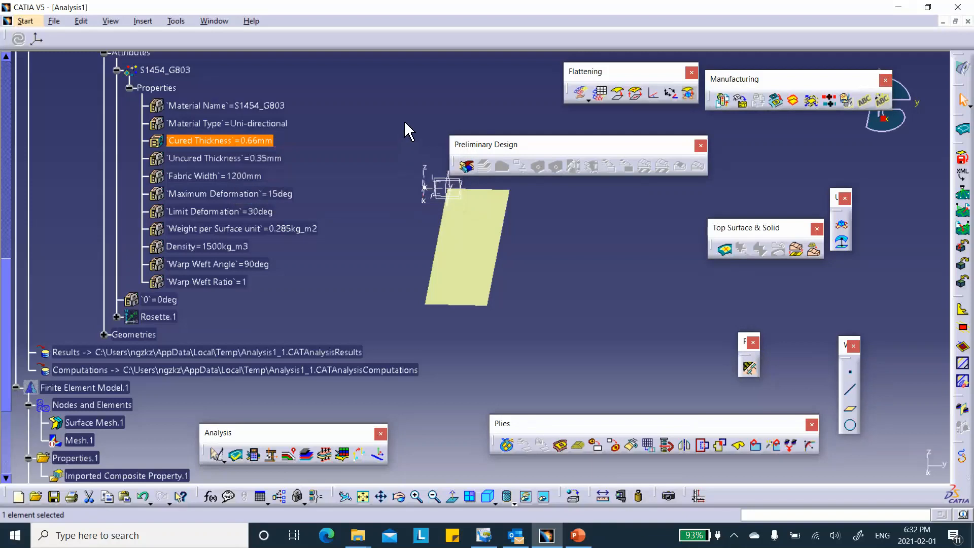